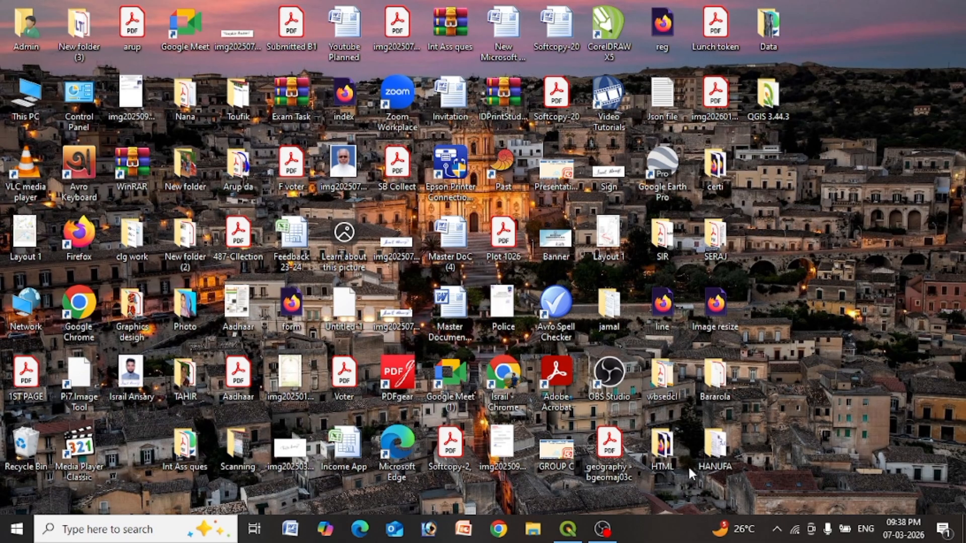
# - Switch to QGIS and make the Google Satellite Hybrid layer visible on the map
pyautogui.click(571, 520)
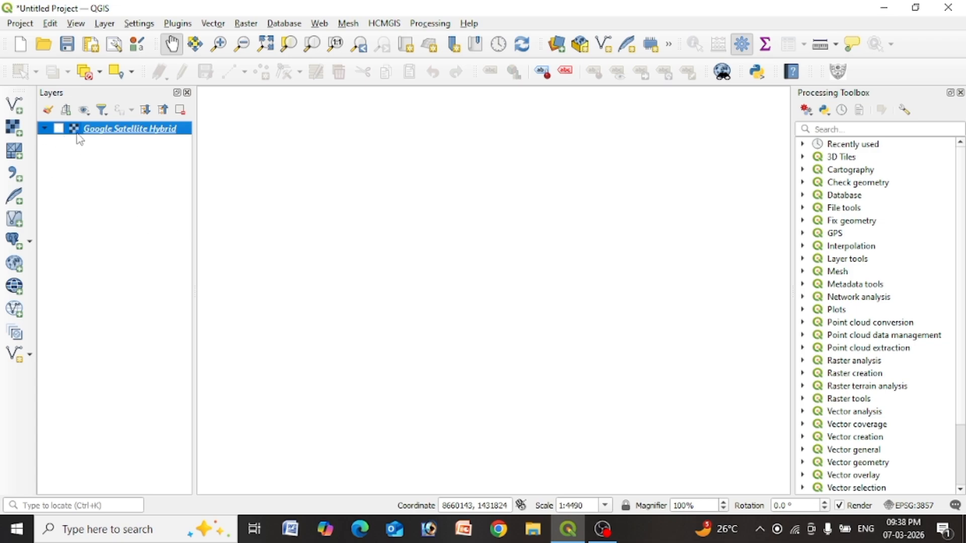
pyautogui.click(59, 129)
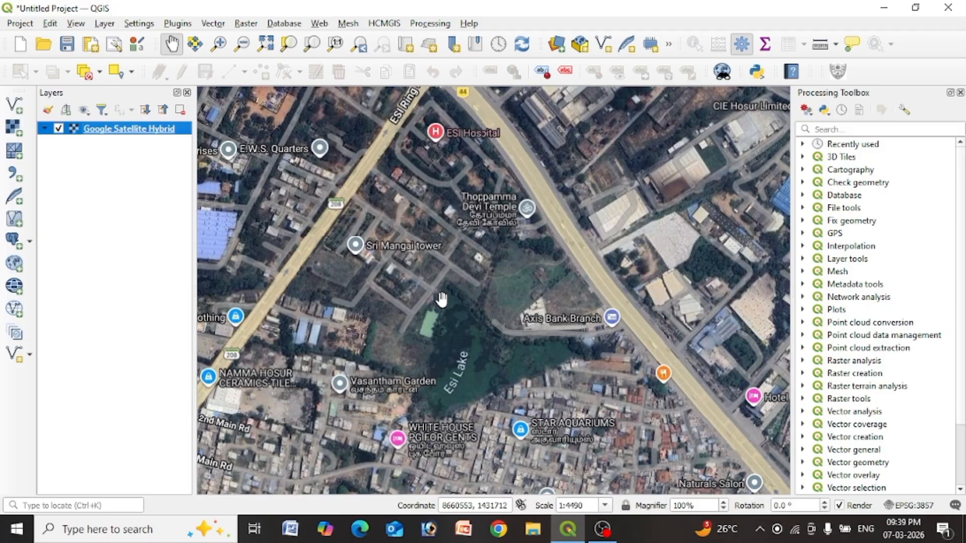
# - Examine the satellite imagery around Esi Lake, Bedarapalli Lake and the nearby roads and buildings for features to digitize
pyautogui.moveTo(438, 275); pyautogui.dragTo(443, 303)
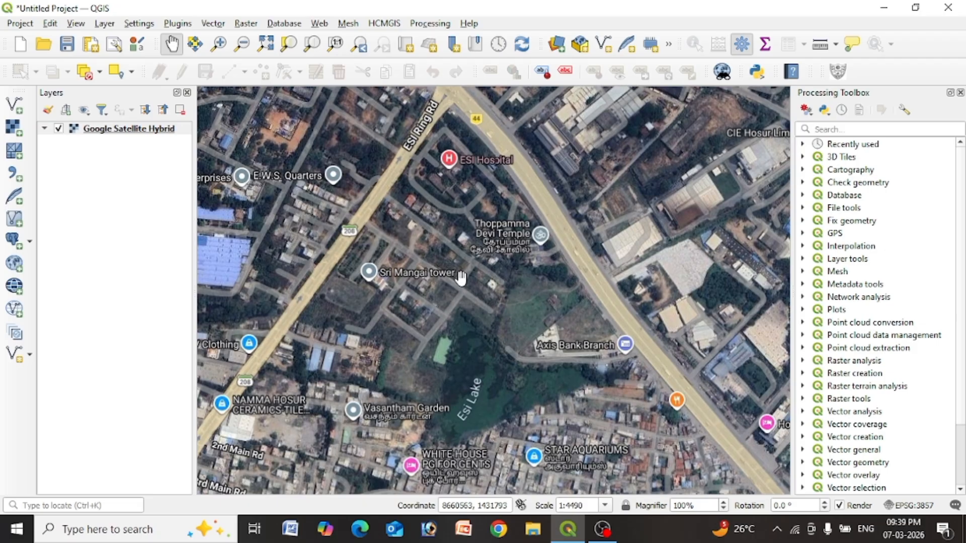
pyautogui.moveTo(458, 277); pyautogui.dragTo(437, 314)
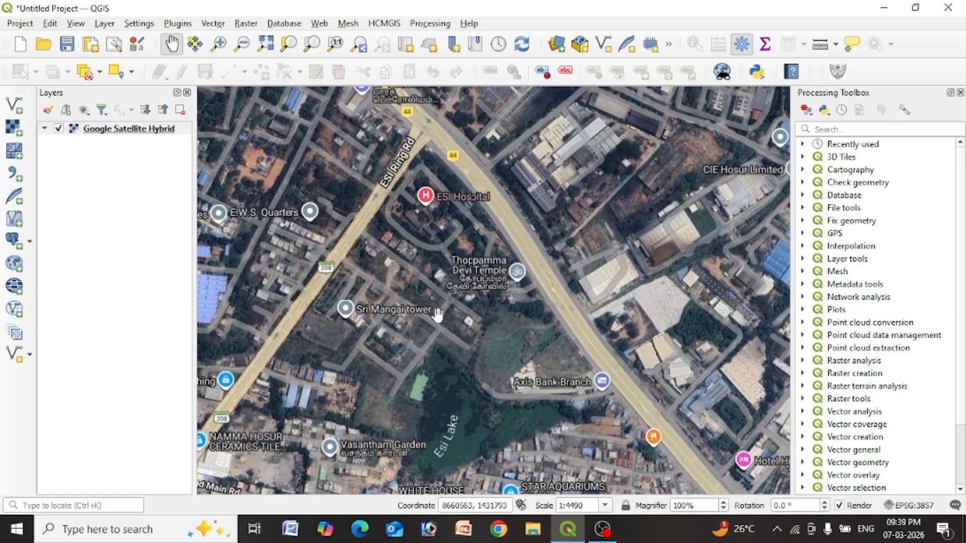
pyautogui.moveTo(406, 375); pyautogui.dragTo(408, 362)
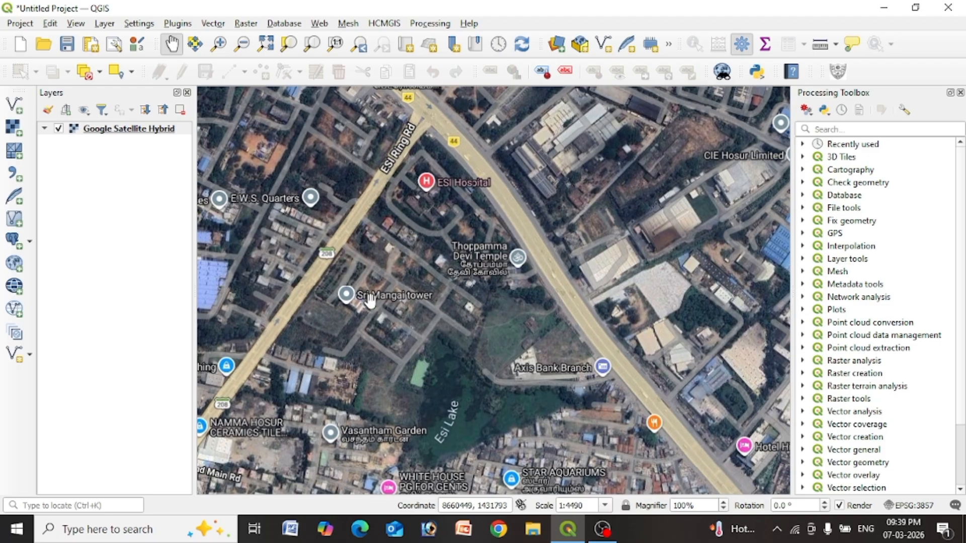
pyautogui.moveTo(373, 237); pyautogui.dragTo(412, 317)
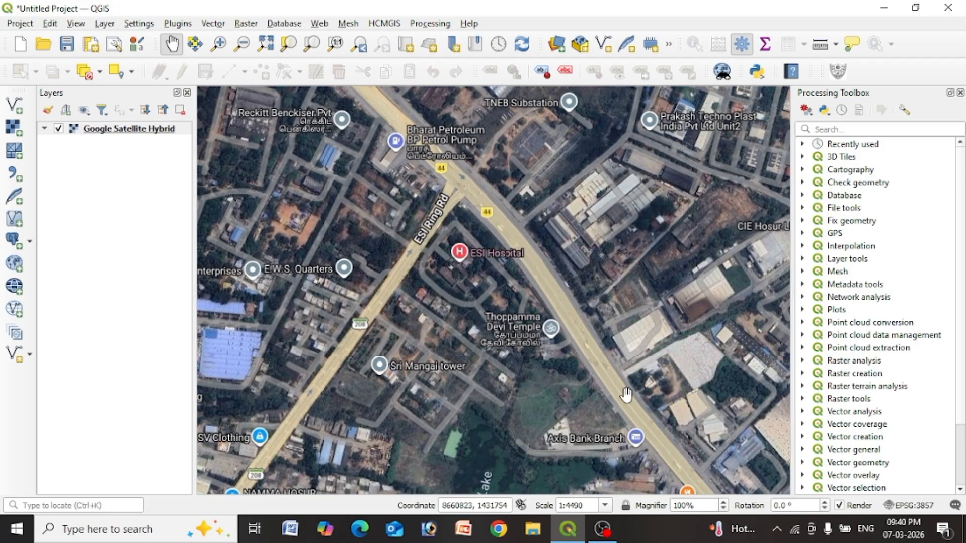
pyautogui.moveTo(512, 451); pyautogui.dragTo(460, 298)
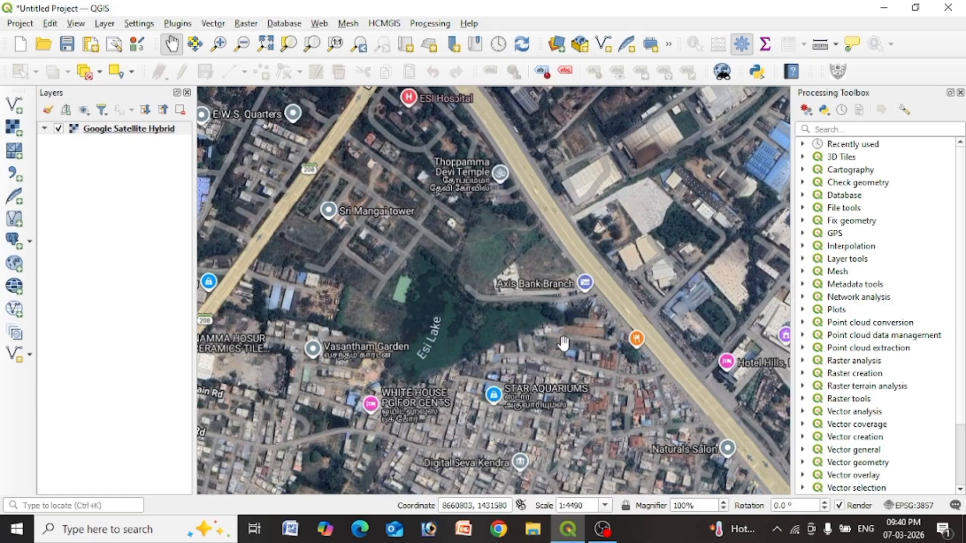
pyautogui.moveTo(562, 345); pyautogui.dragTo(281, 467)
pyautogui.moveTo(509, 246); pyautogui.dragTo(447, 392)
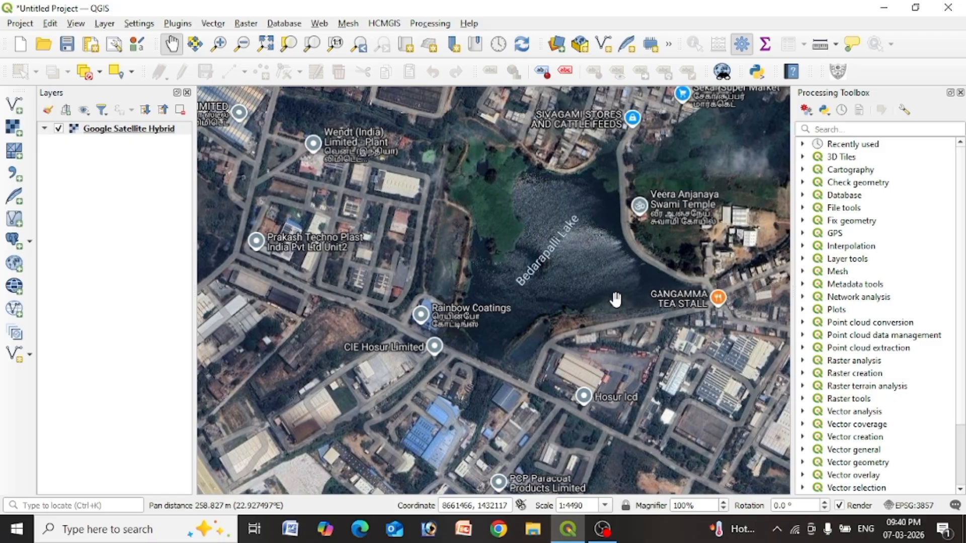
pyautogui.moveTo(468, 388); pyautogui.dragTo(704, 246)
pyautogui.scroll(-1, 486, 282)
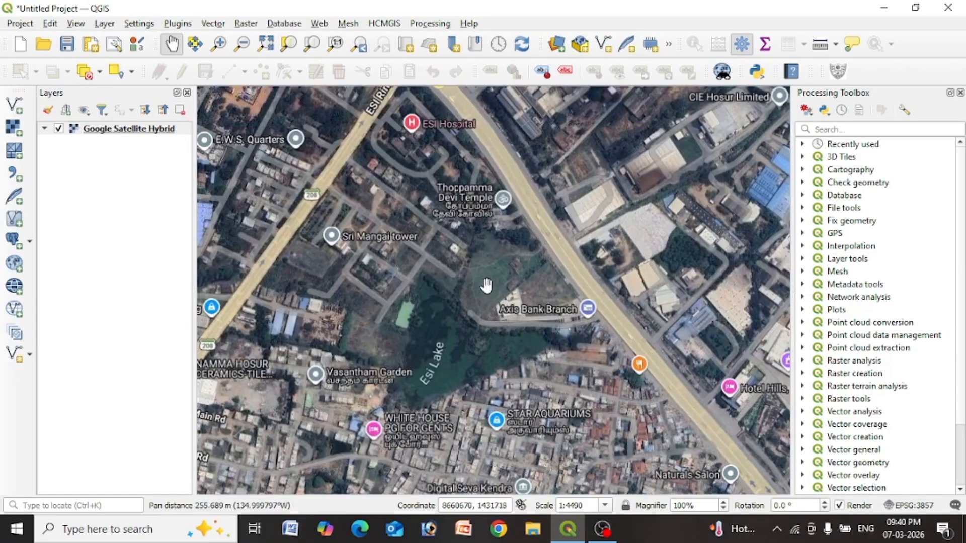
pyautogui.scroll(1, 481, 325)
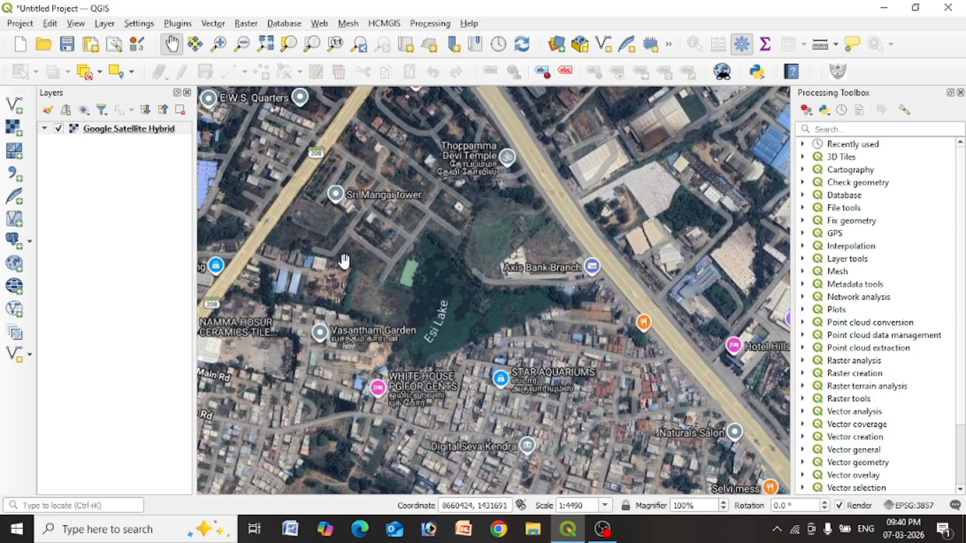
pyautogui.moveTo(476, 242); pyautogui.dragTo(475, 344)
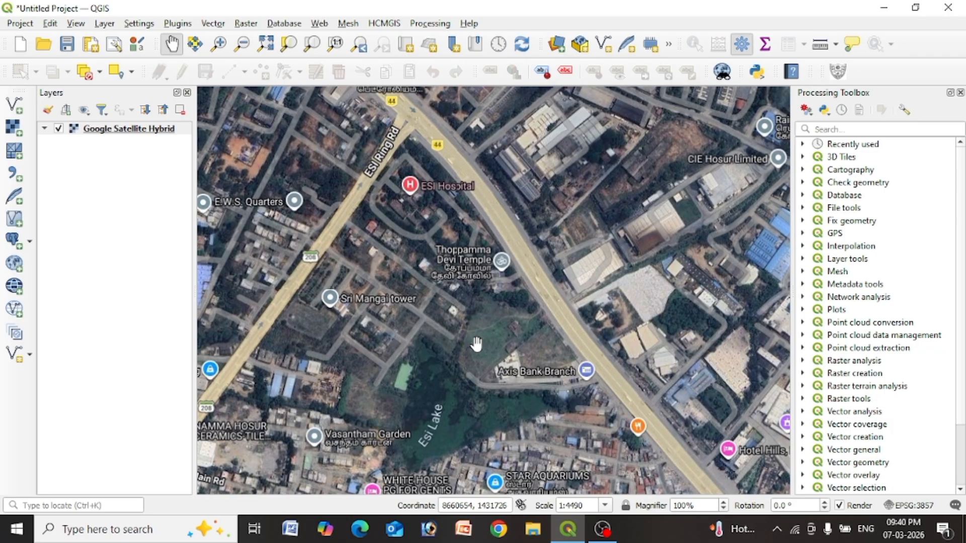
pyautogui.moveTo(496, 356); pyautogui.dragTo(501, 298)
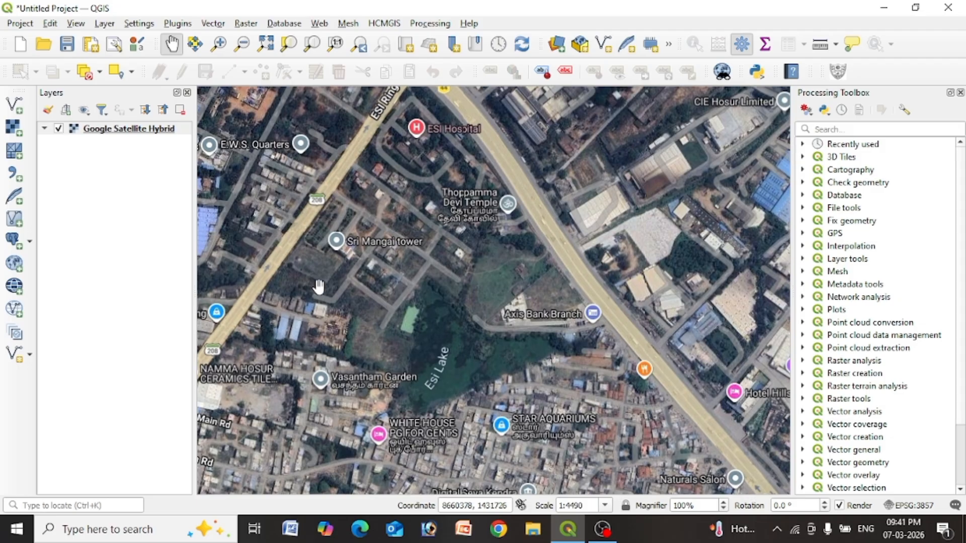
# - Start a new shapefile layer and open the file browser for choosing where to save it
pyautogui.click(103, 25)
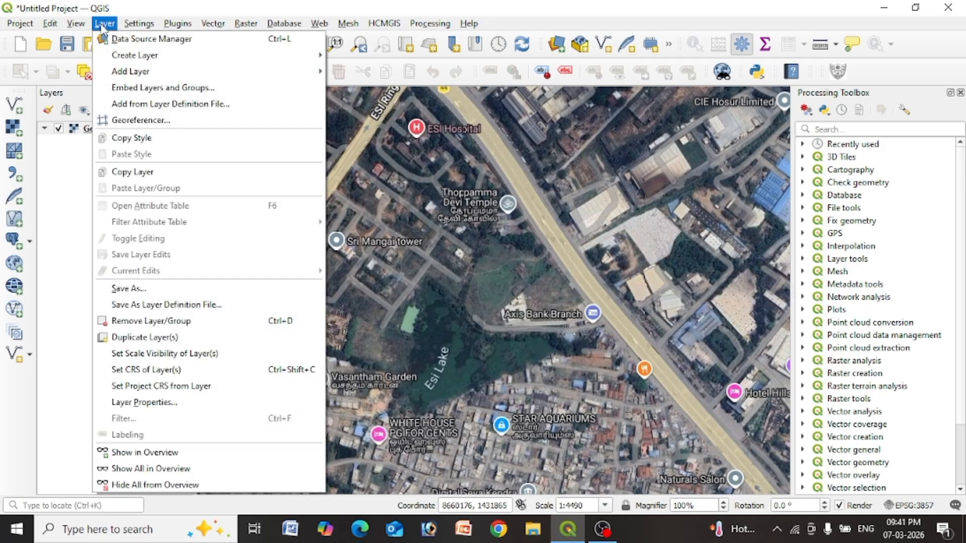
pyautogui.moveTo(114, 57)
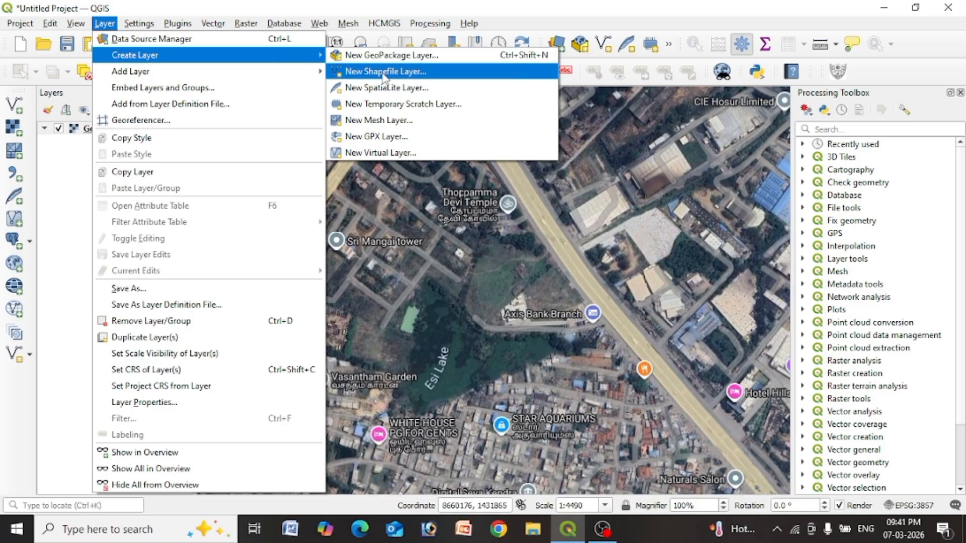
pyautogui.click(384, 77)
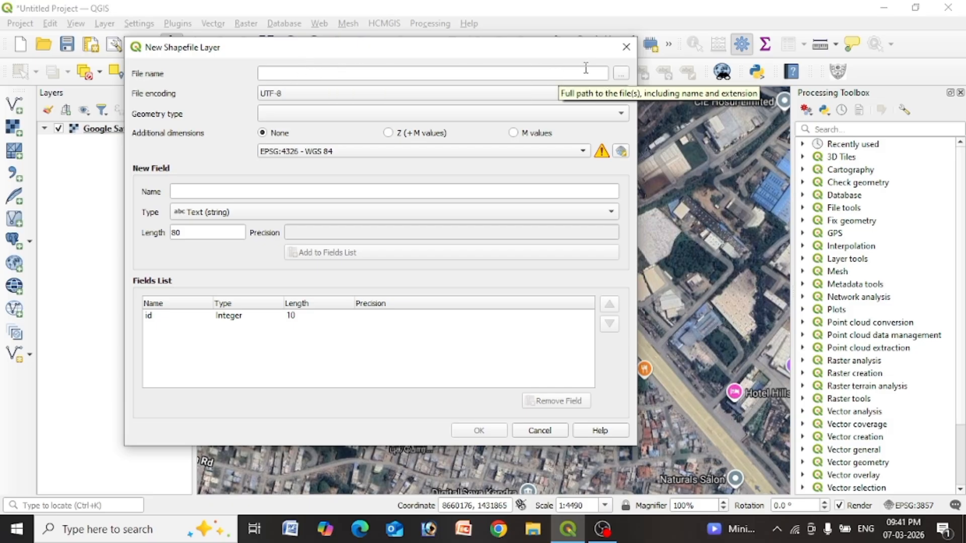
pyautogui.click(623, 79)
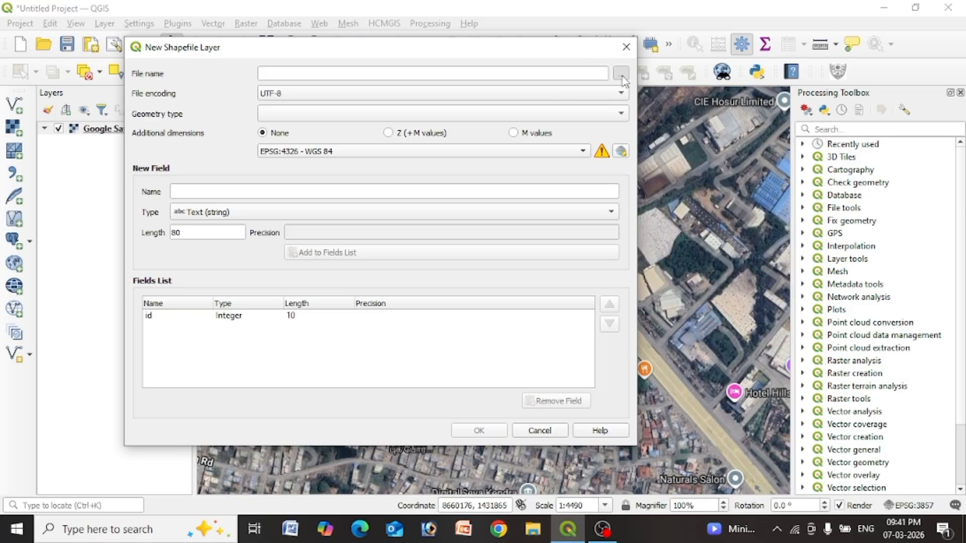
pyautogui.write('Wa')
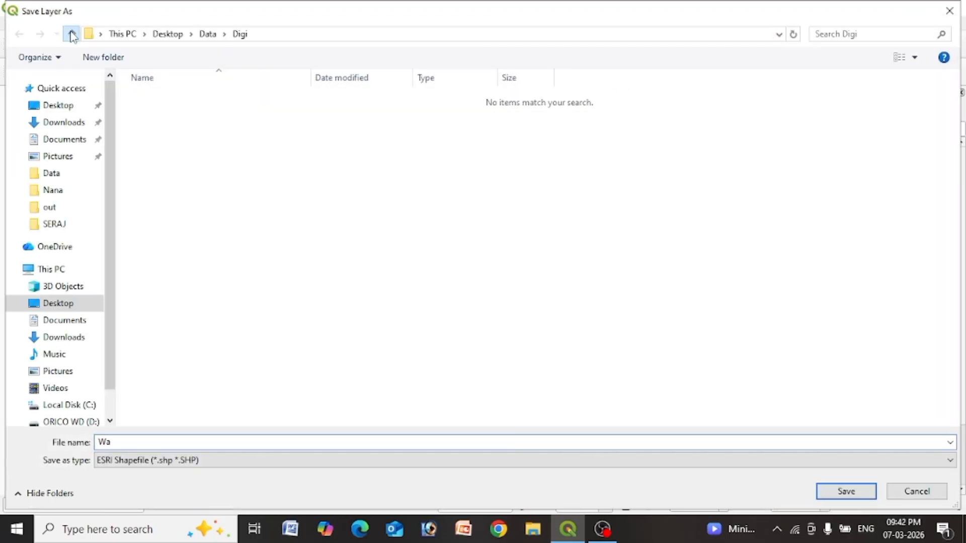
# - Create a folder named "New shapfile" inside the Data folder and open it as the save location
pyautogui.click(72, 34)
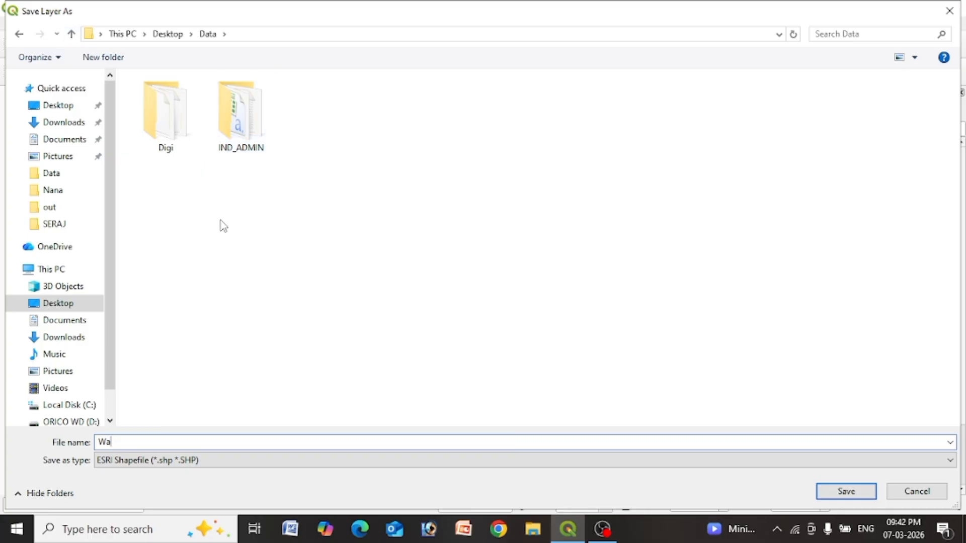
pyautogui.click(102, 58)
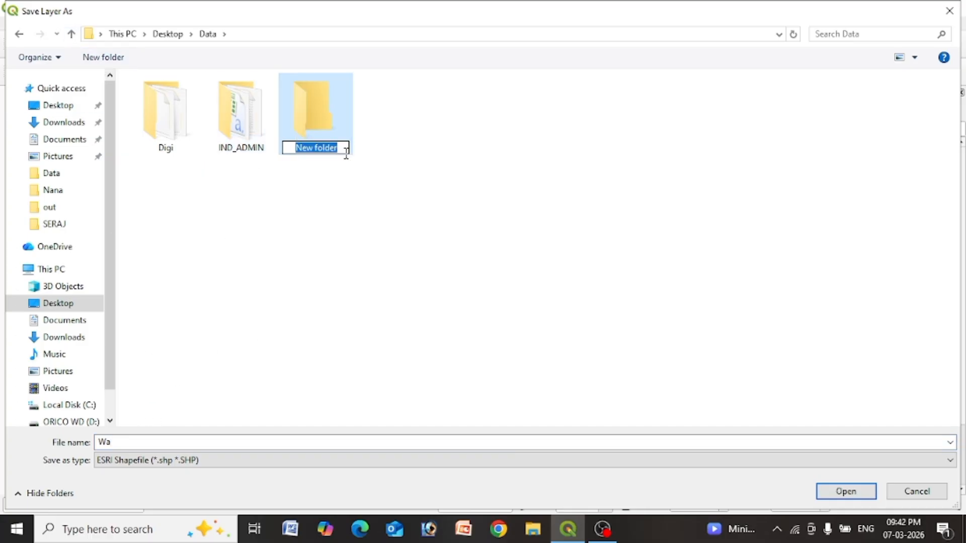
pyautogui.click(345, 148)
pyautogui.press('BackSpace')
pyautogui.press('BackSpace')
pyautogui.press('BackSpace')
pyautogui.press('BackSpace')
pyautogui.press('BackSpace')
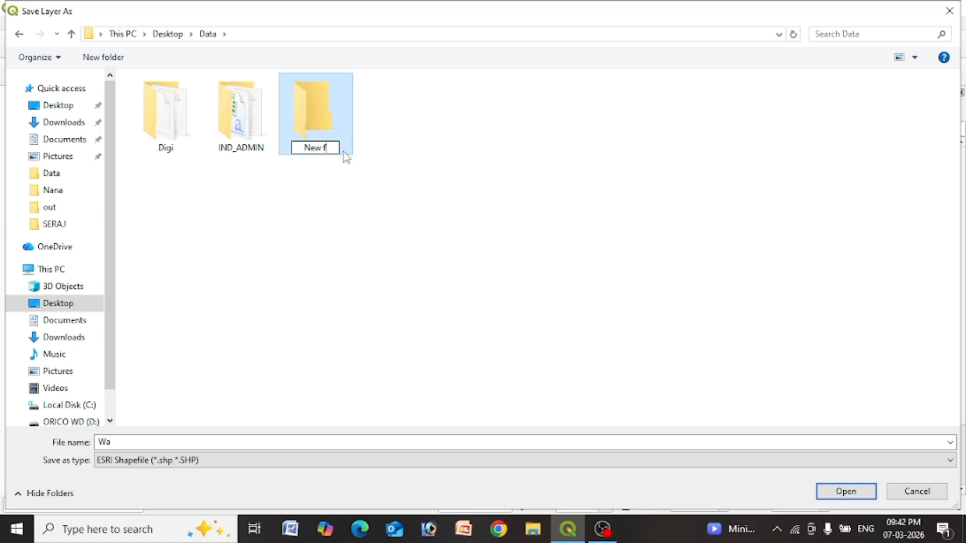
pyautogui.press('BackSpace')
pyautogui.write('shapf')
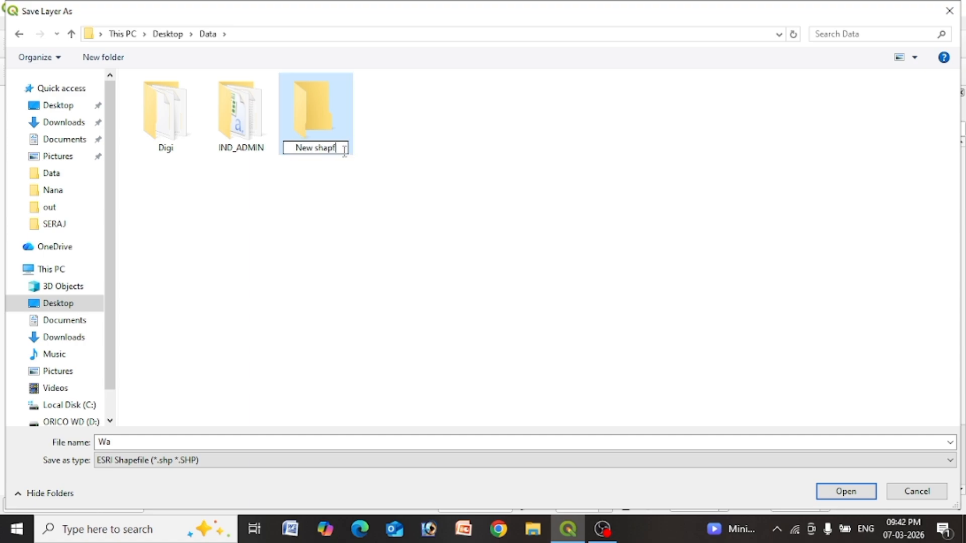
pyautogui.write('ile')
pyautogui.click(338, 164)
pyautogui.doubleClick(319, 125)
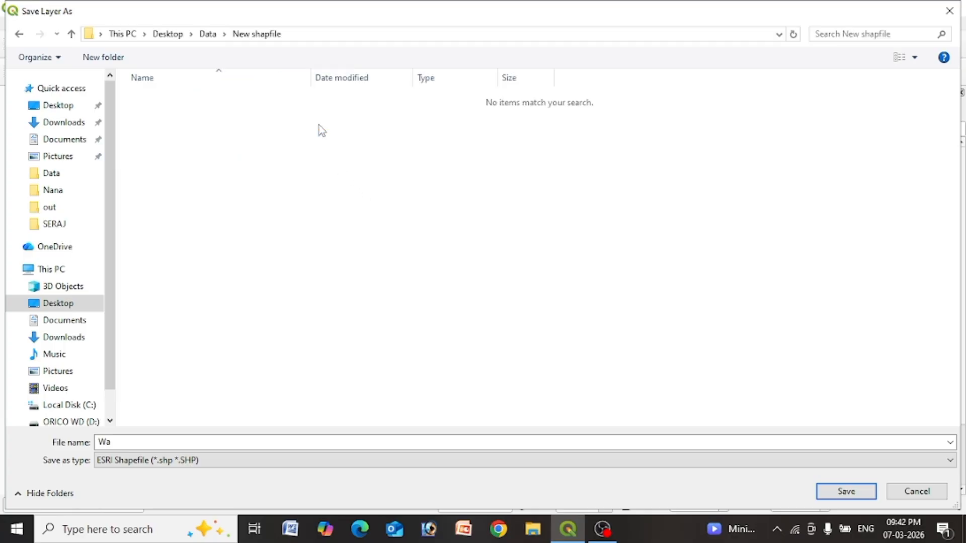
# - Name the new shapefile "Waterbody" and save this file path in the New shapfile folder
pyautogui.doubleClick(126, 441)
pyautogui.write('Waterbody')
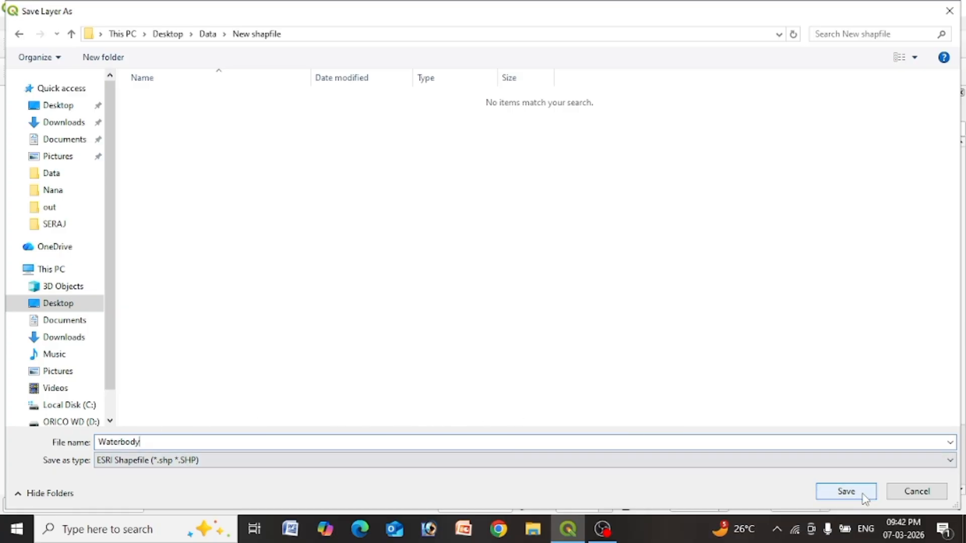
pyautogui.click(846, 492)
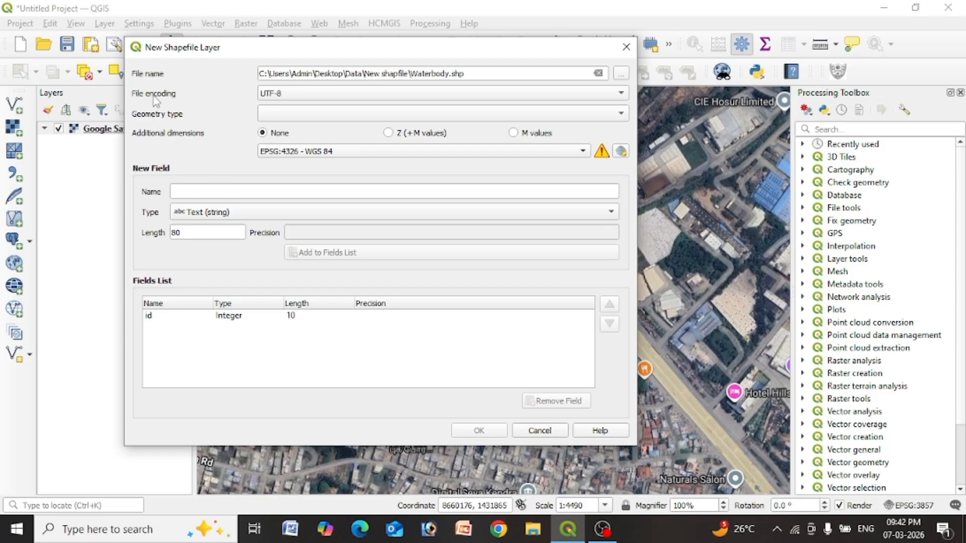
# - Choose UTF-8 as the file encoding and Polygon as the geometry type of the Waterbody shapefile
pyautogui.click(277, 97)
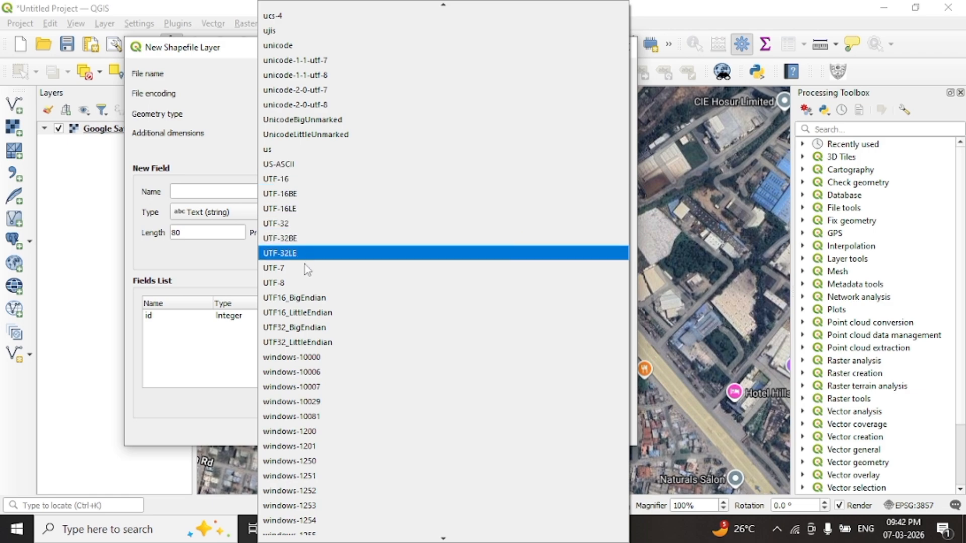
pyautogui.click(297, 286)
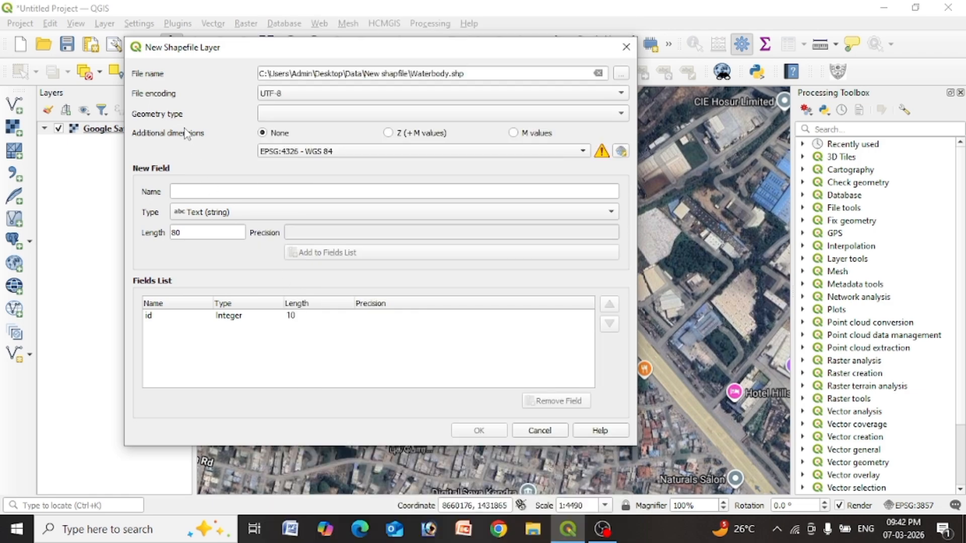
pyautogui.click(289, 117)
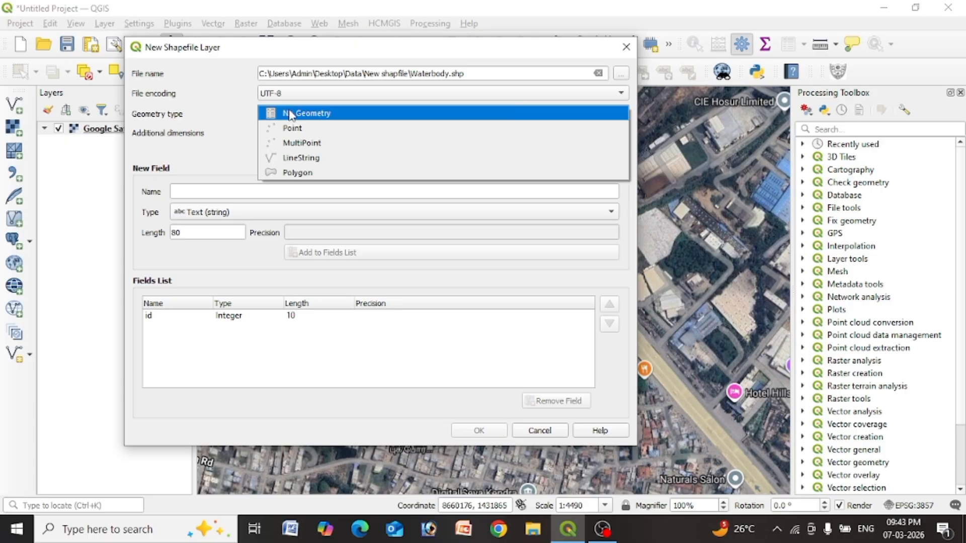
pyautogui.click(299, 173)
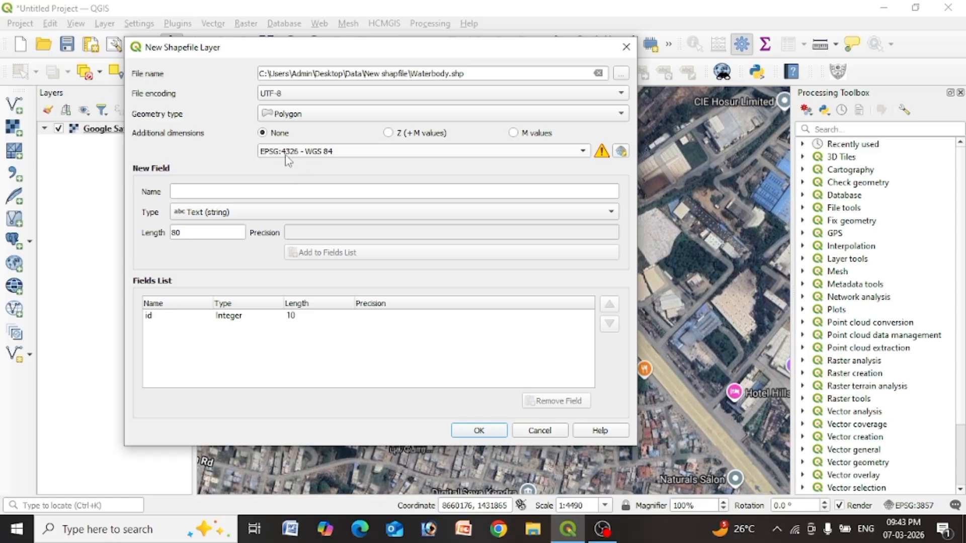
# - Set the shapefile's coordinate reference system to Default CRS: EPSG:4326 - WGS 84
pyautogui.moveTo(288, 160)
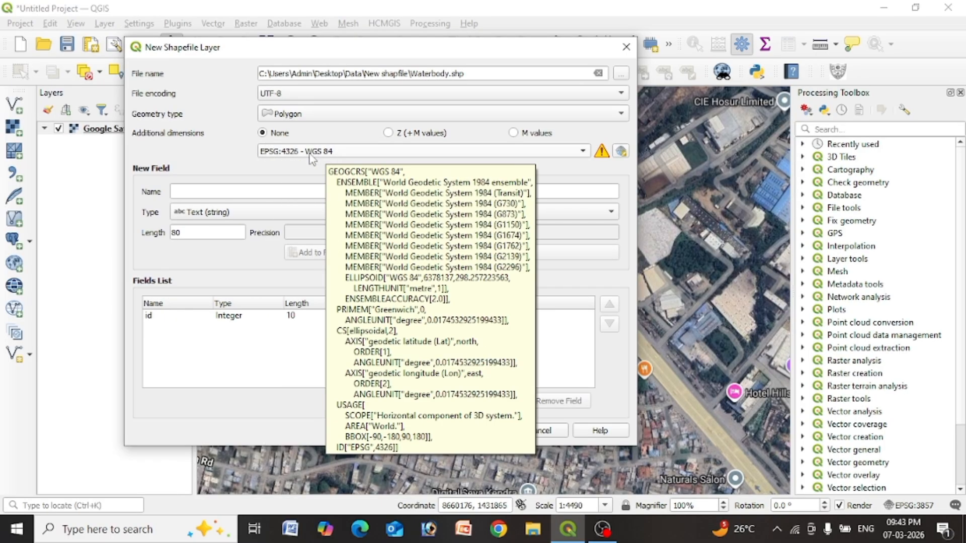
pyautogui.click(347, 152)
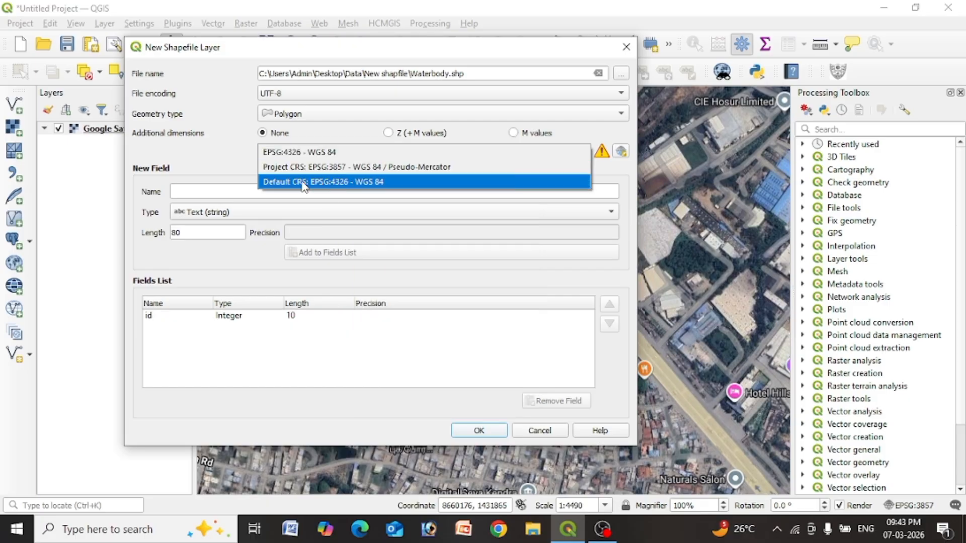
pyautogui.click(333, 182)
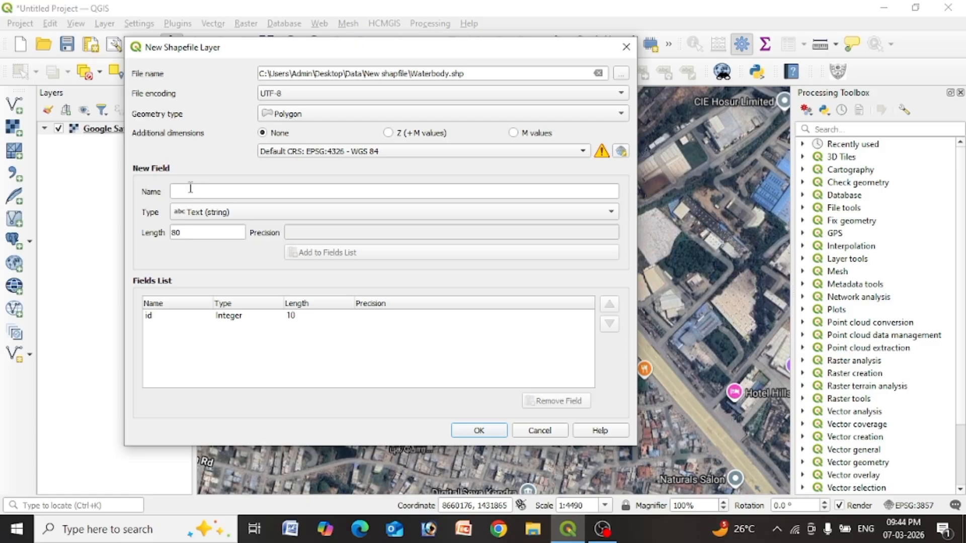
# - Add a Text (string) field called "Name" with a length of 100 to the Waterbody shapefile's fields list
pyautogui.click(191, 190)
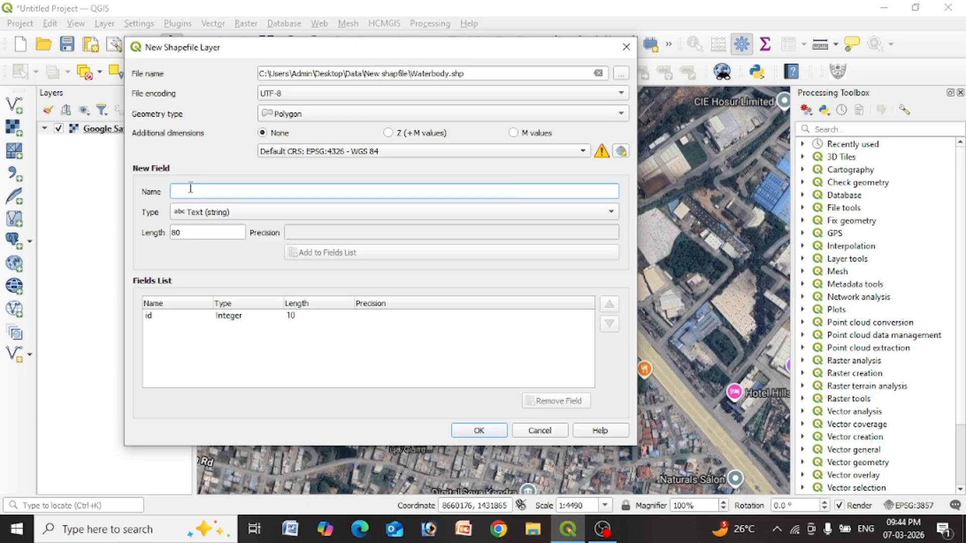
pyautogui.write('Name')
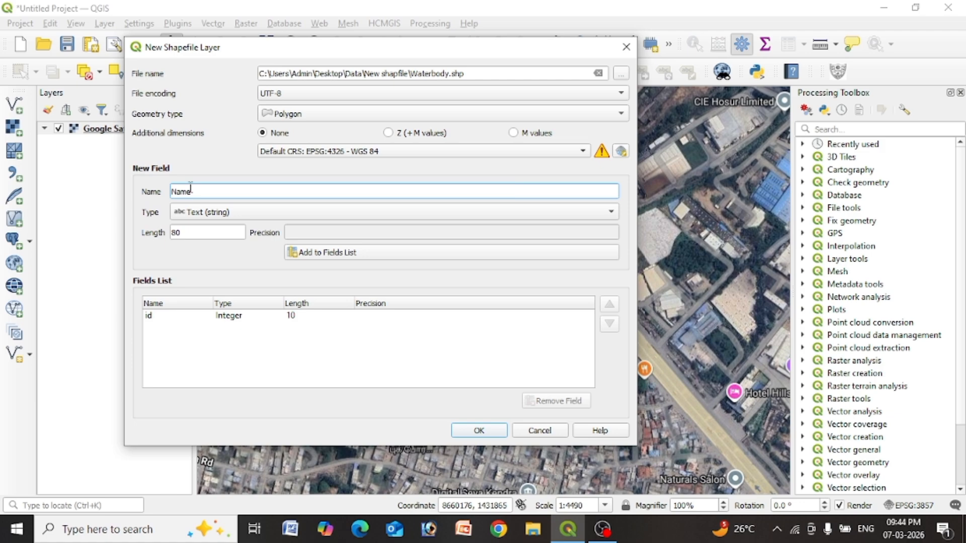
pyautogui.click(218, 212)
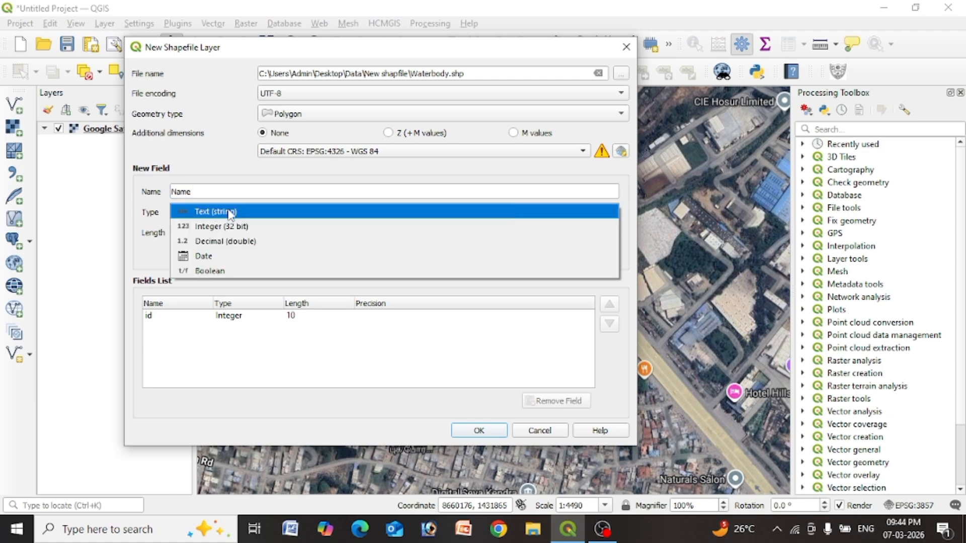
pyautogui.click(224, 211)
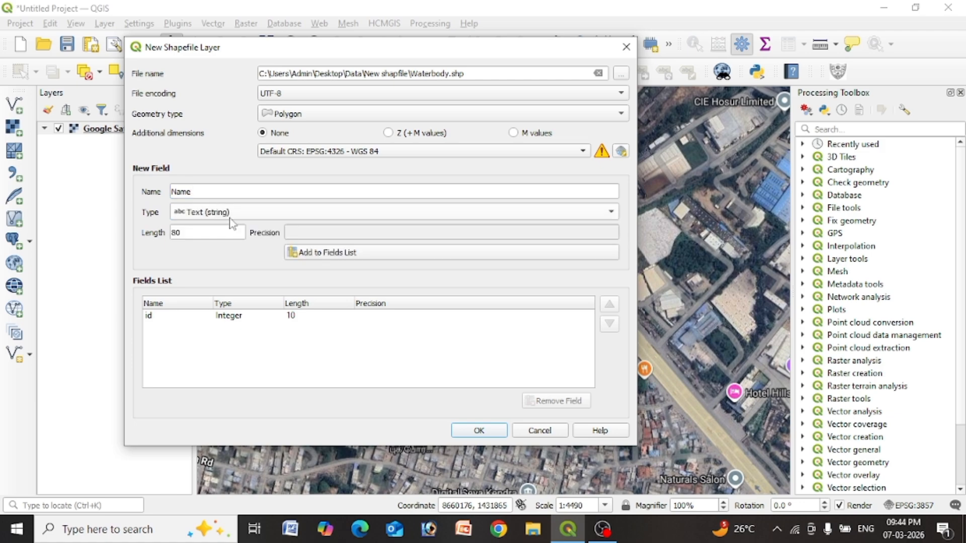
pyautogui.click(217, 231)
pyautogui.moveTo(218, 232); pyautogui.dragTo(159, 240)
pyautogui.write('100')
pyautogui.click(349, 251)
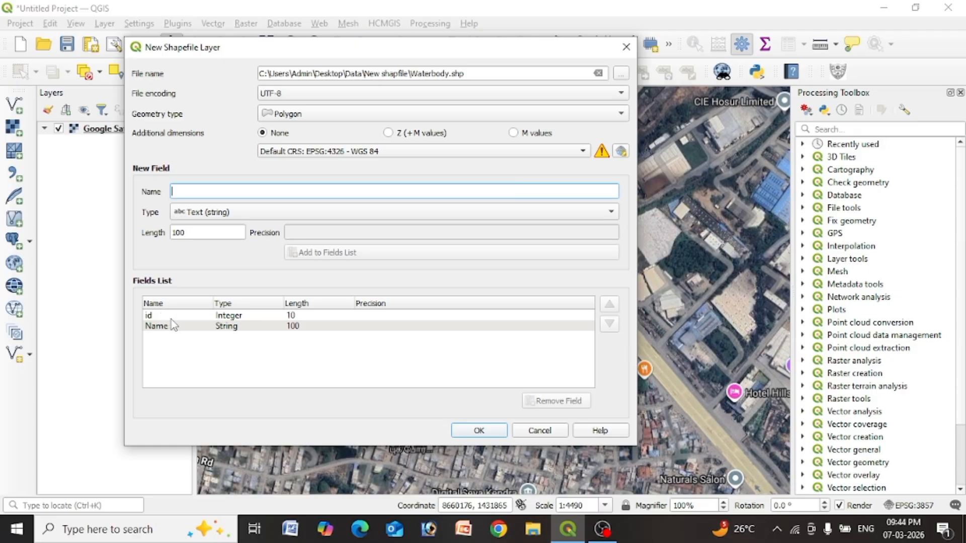
# - Create the Waterbody shapefile layer with its id and Name fields and select it among the project's layers
pyautogui.click(171, 318)
pyautogui.click(176, 327)
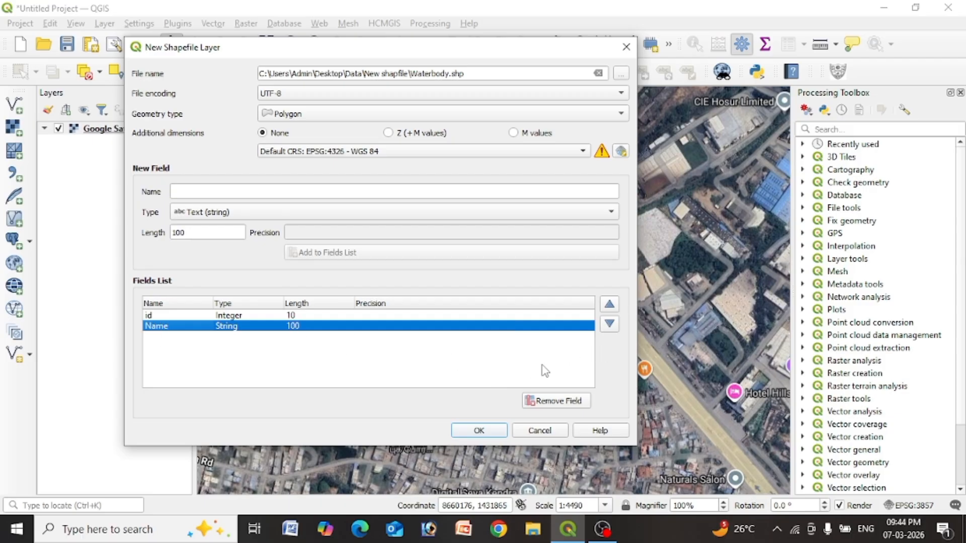
pyautogui.click(483, 433)
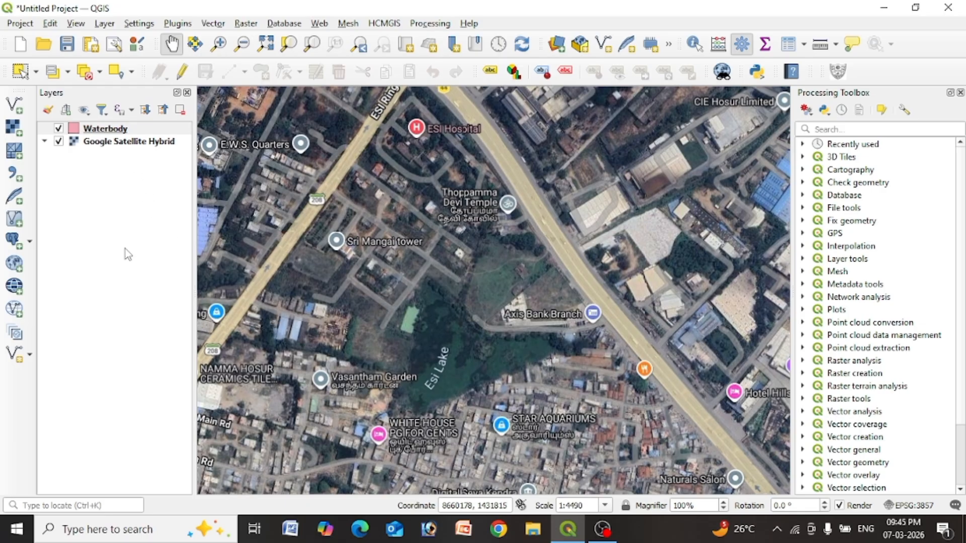
pyautogui.click(141, 132)
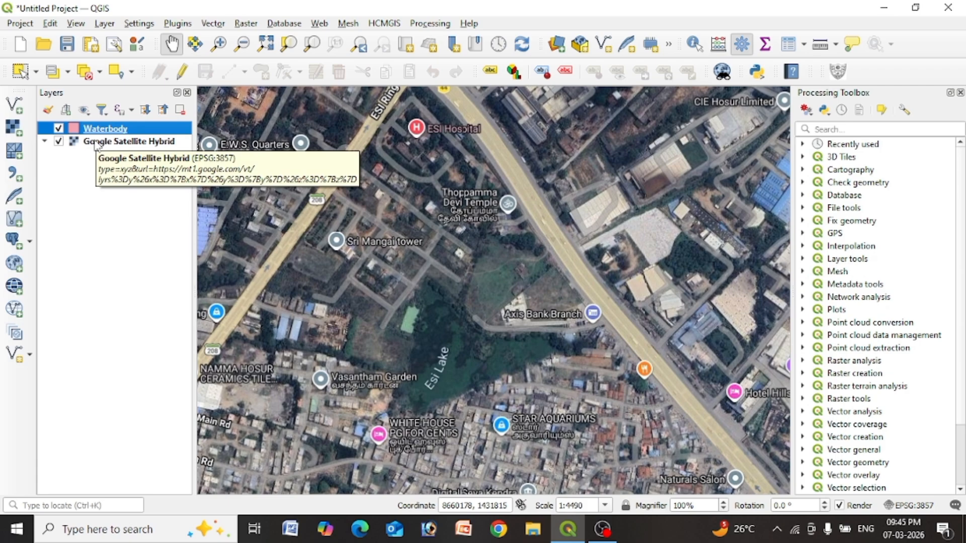
pyautogui.click(104, 25)
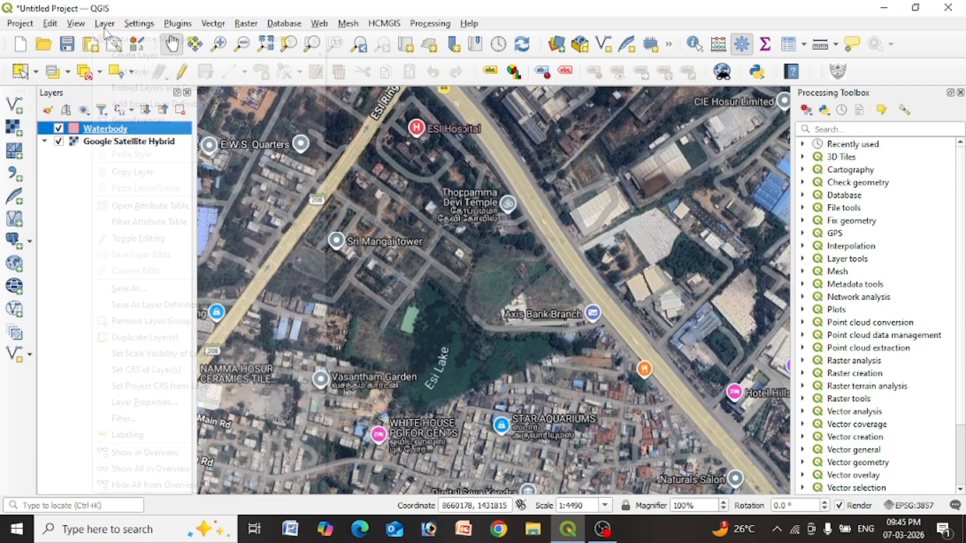
pyautogui.moveTo(151, 56)
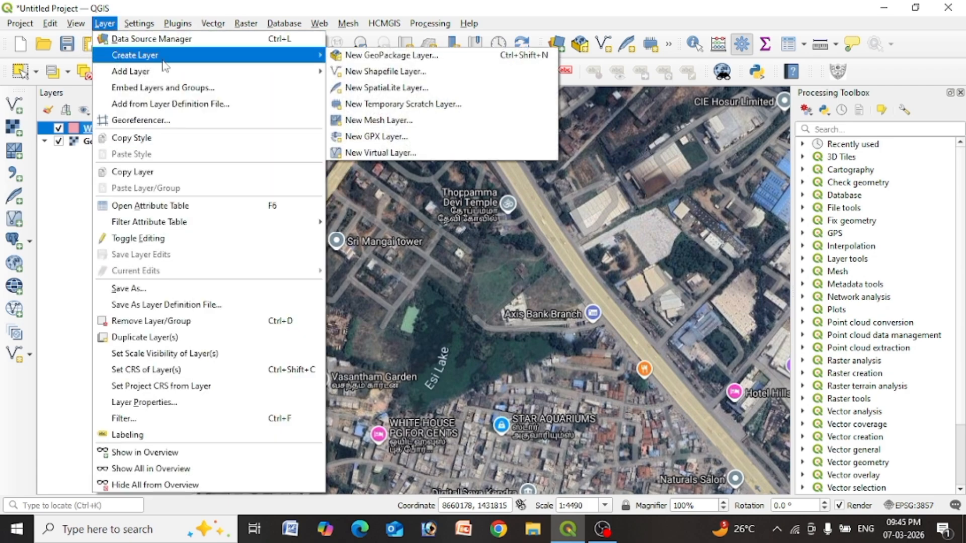
pyautogui.click(356, 72)
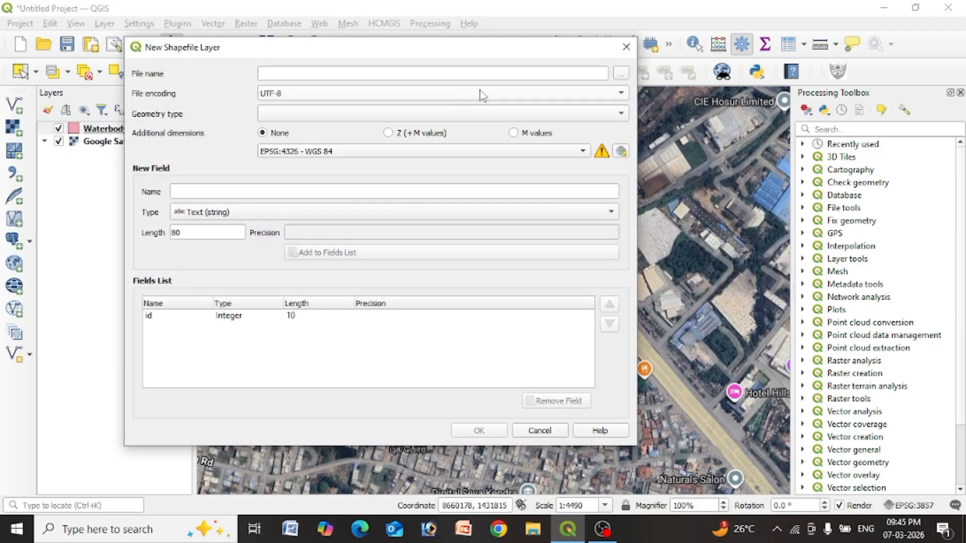
pyautogui.click(626, 46)
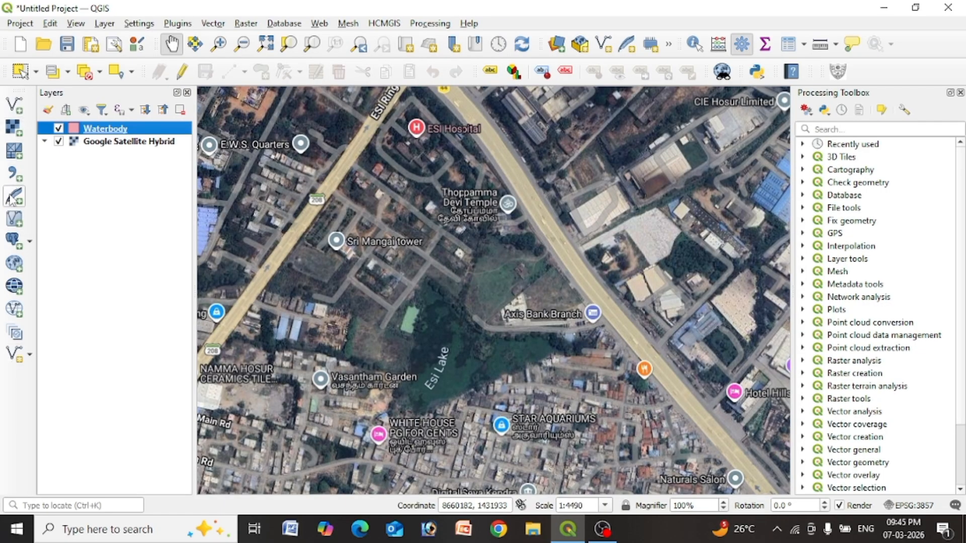
# - Start another new shapefile layer and set its save file to "Road" in the New shapfile folder
pyautogui.click(15, 357)
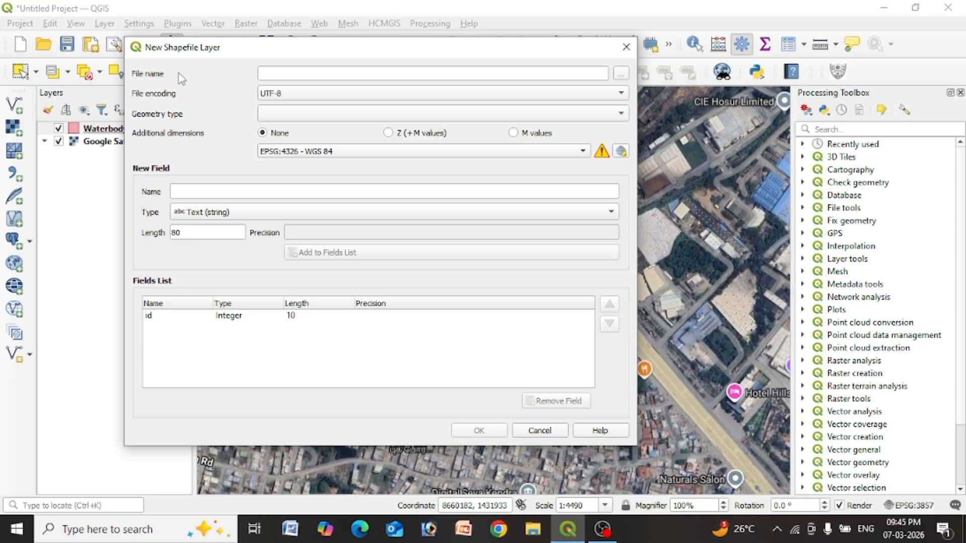
pyautogui.click(620, 73)
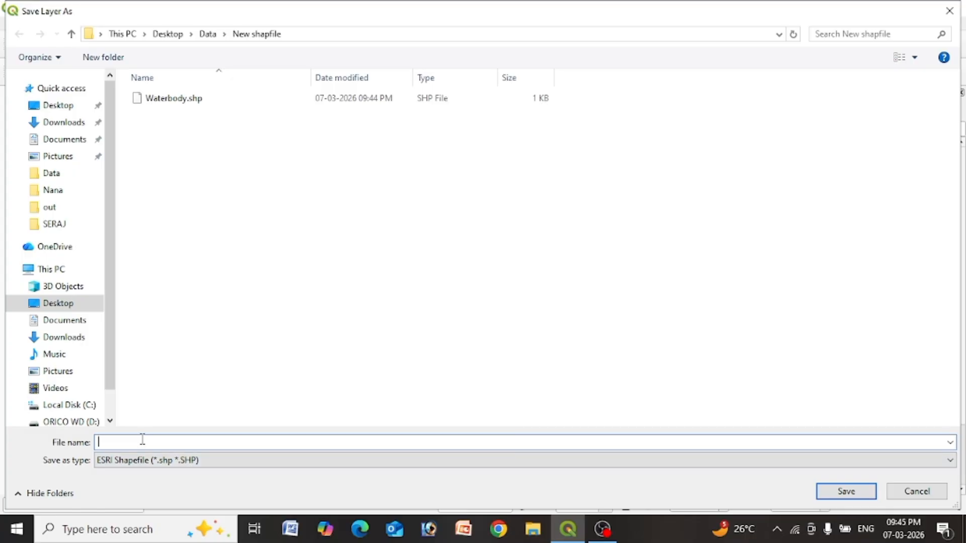
pyautogui.write('Road')
pyautogui.click(846, 491)
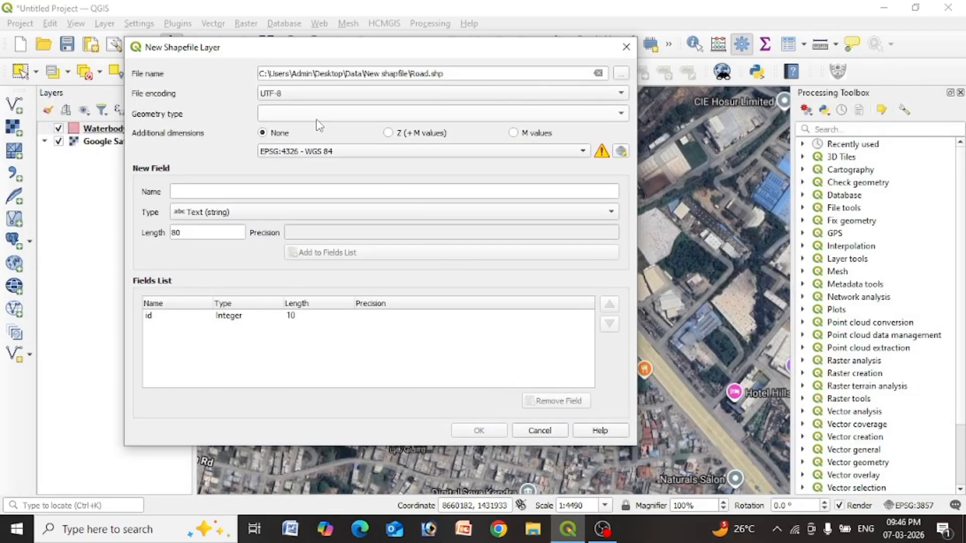
# - Set the Road shapefile's geometry type to LineString and its coordinate system to Default CRS: EPSG:4326 - WGS 84
pyautogui.click(302, 115)
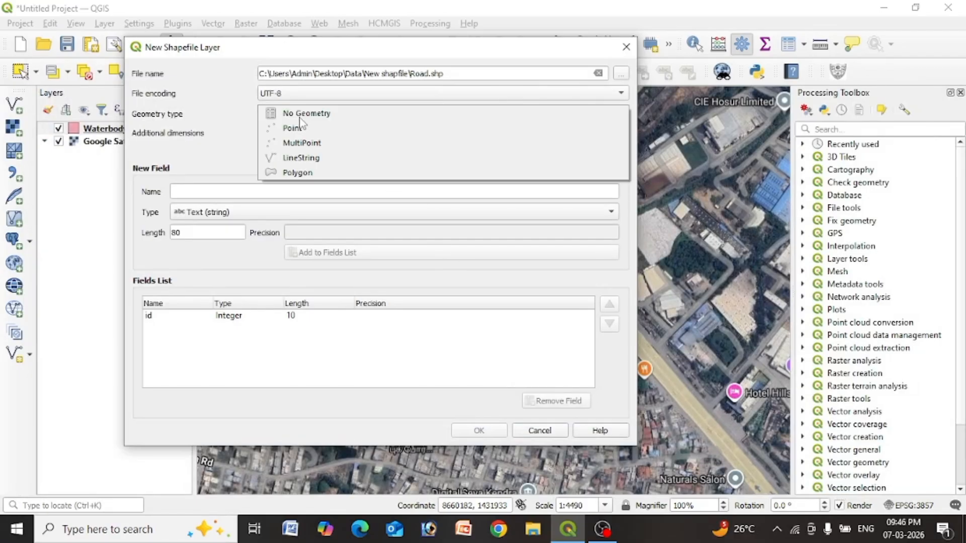
pyautogui.click(305, 159)
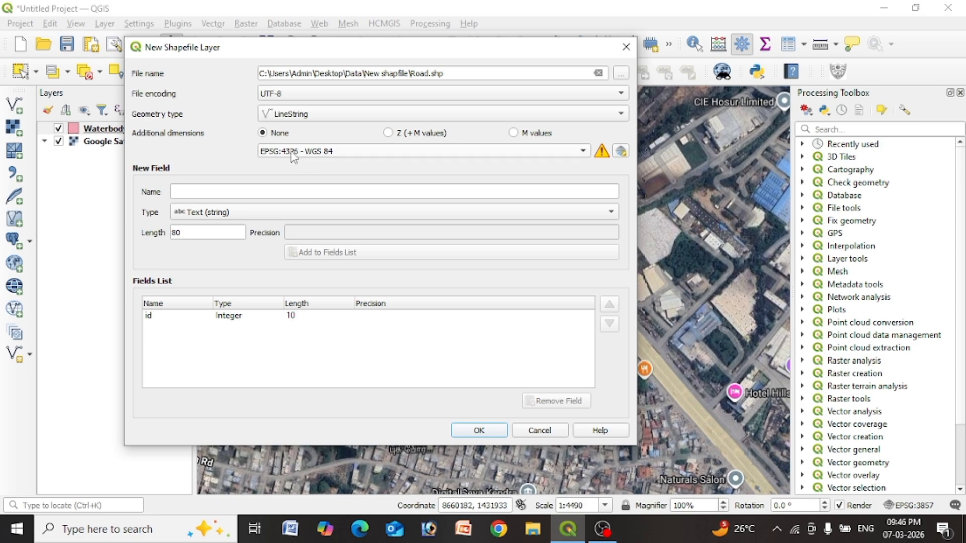
pyautogui.click(293, 153)
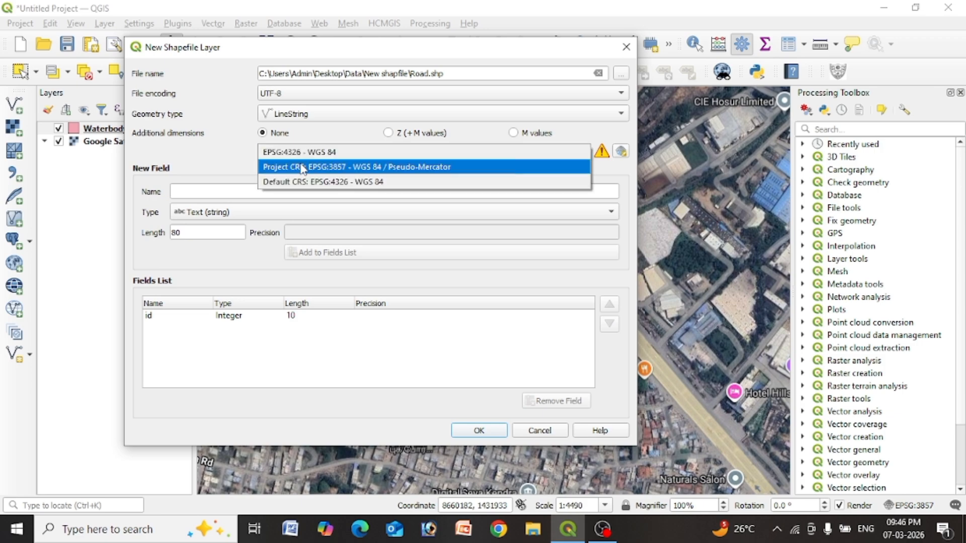
pyautogui.click(302, 181)
# - Add a text field called "Name" to the Road shapefile and create the layer
pyautogui.click(284, 190)
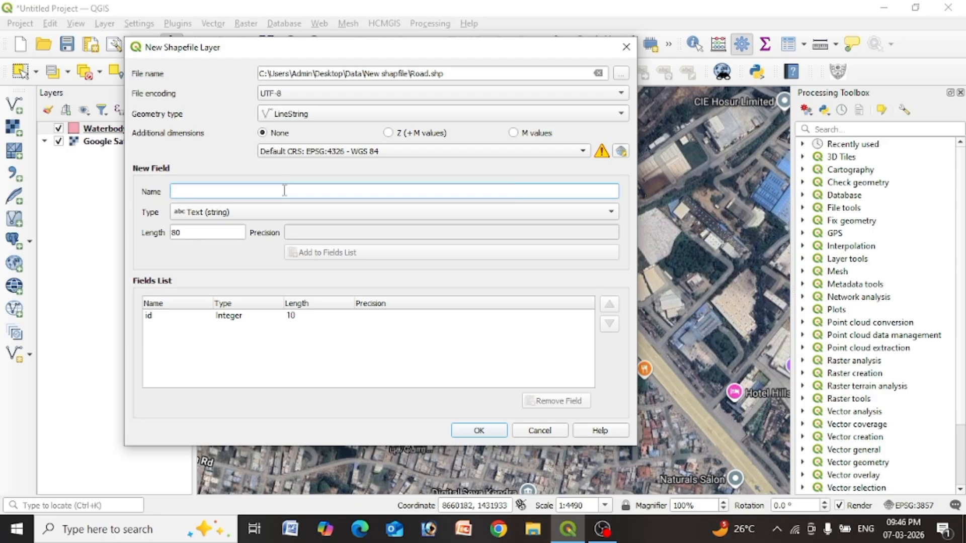
pyautogui.write('Name')
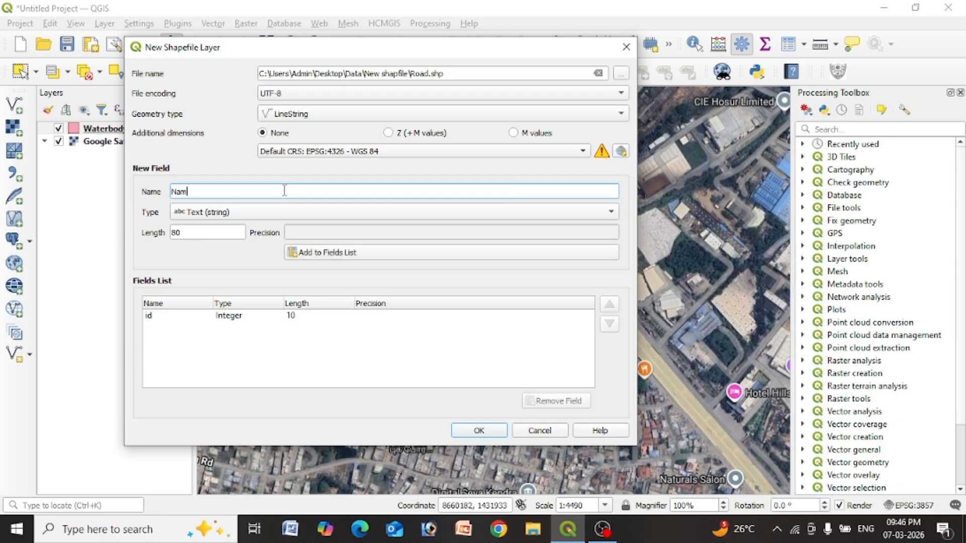
pyautogui.click(312, 254)
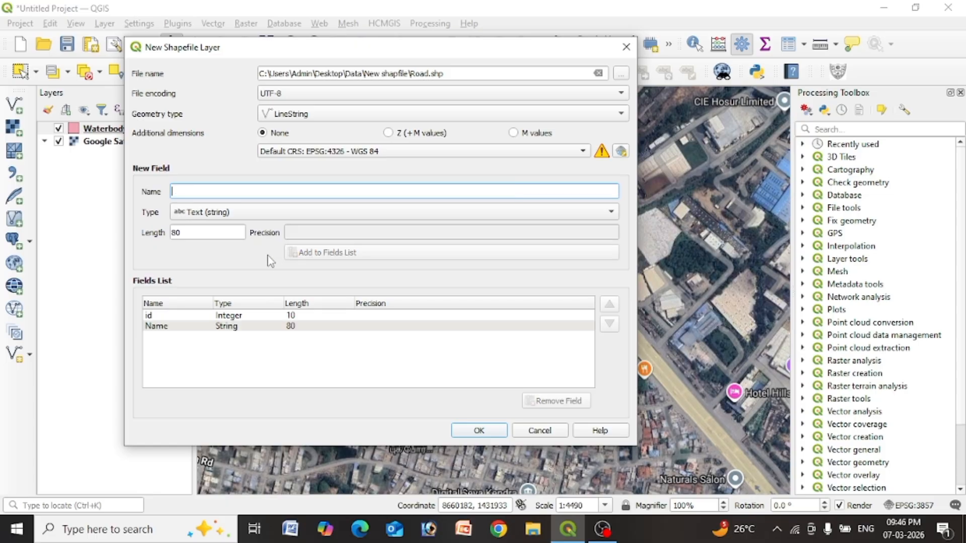
pyautogui.click(479, 431)
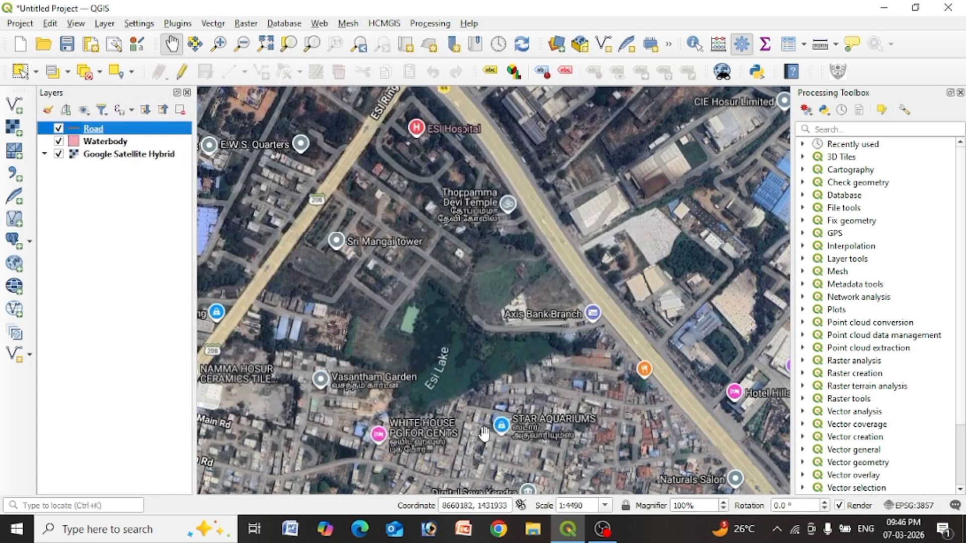
# - With the Waterbody layer selected, start a new shapefile and set its save file to "place" in the New shapfile folder
pyautogui.click(103, 154)
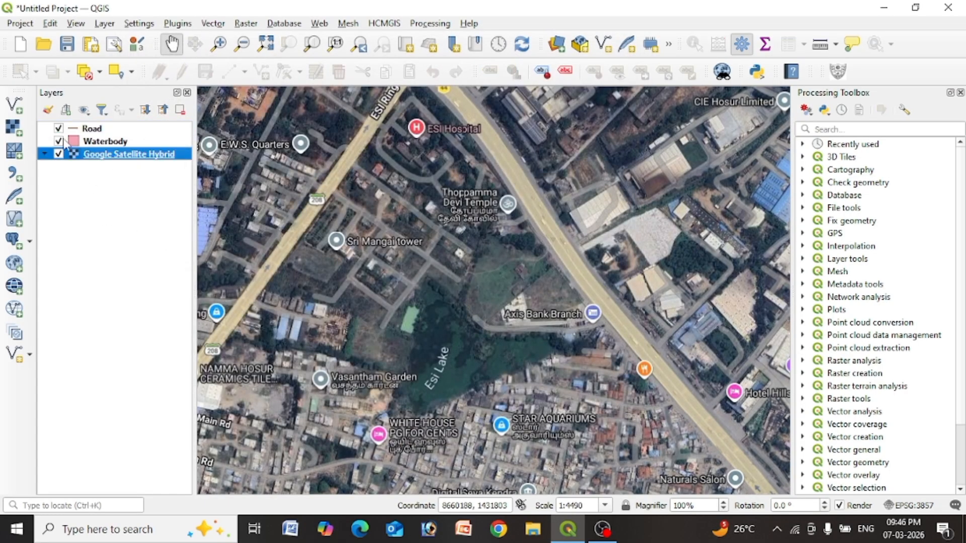
pyautogui.click(107, 146)
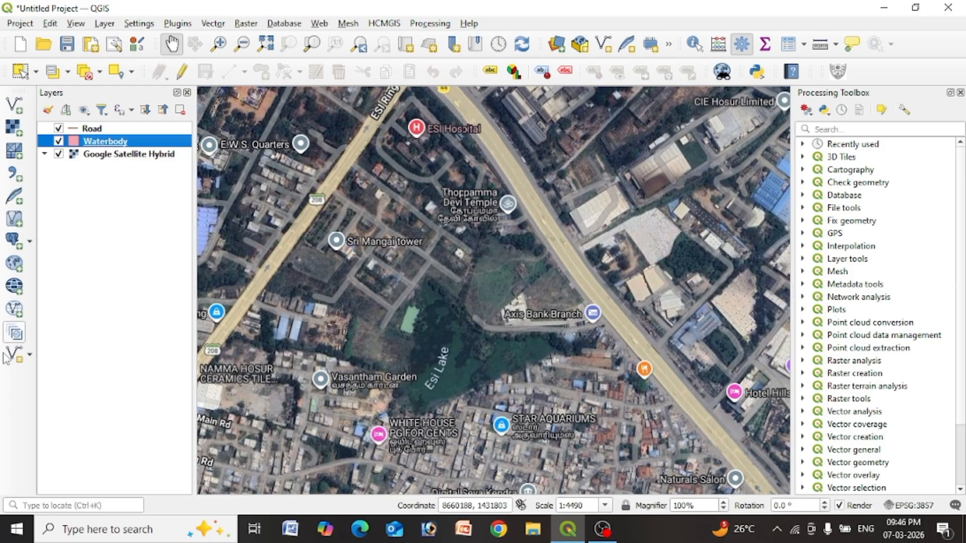
pyautogui.click(17, 362)
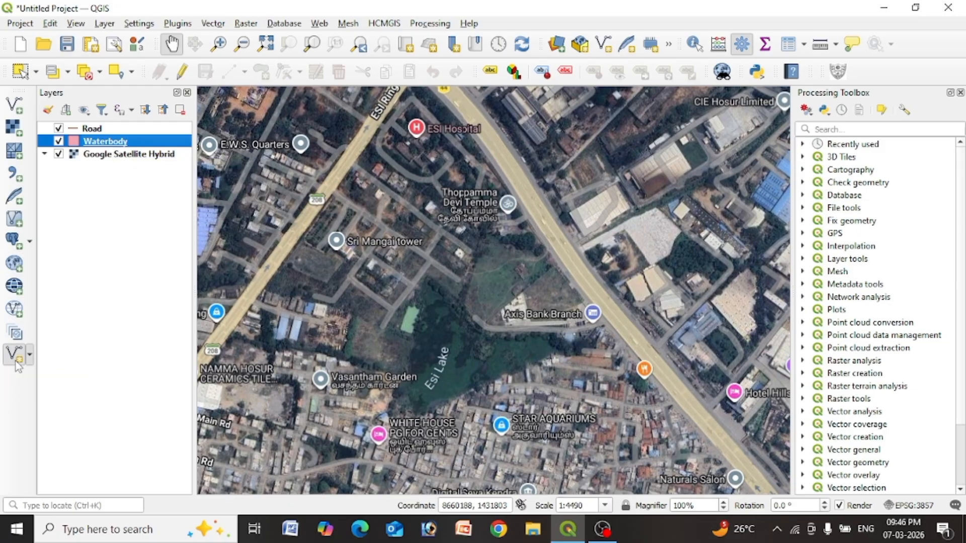
pyautogui.click(619, 75)
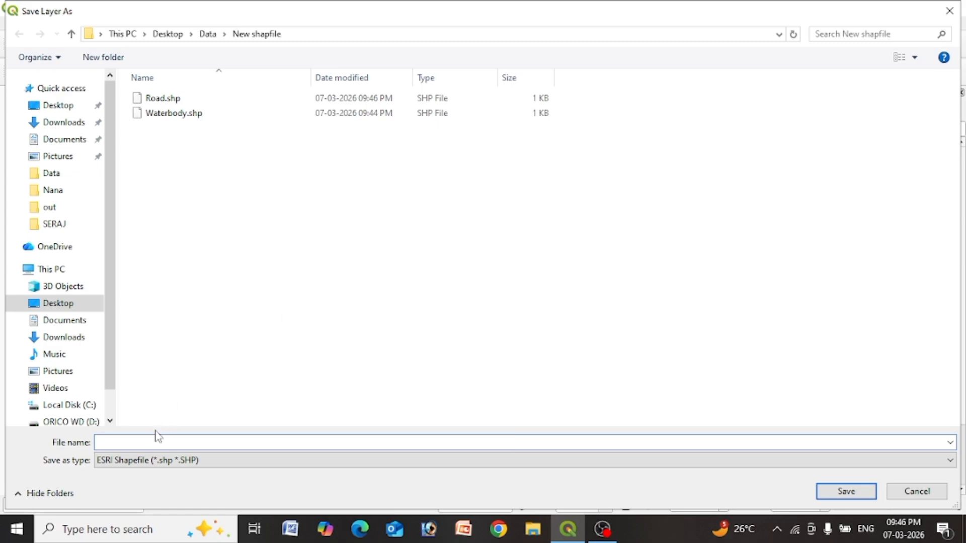
pyautogui.write('place')
pyautogui.click(850, 492)
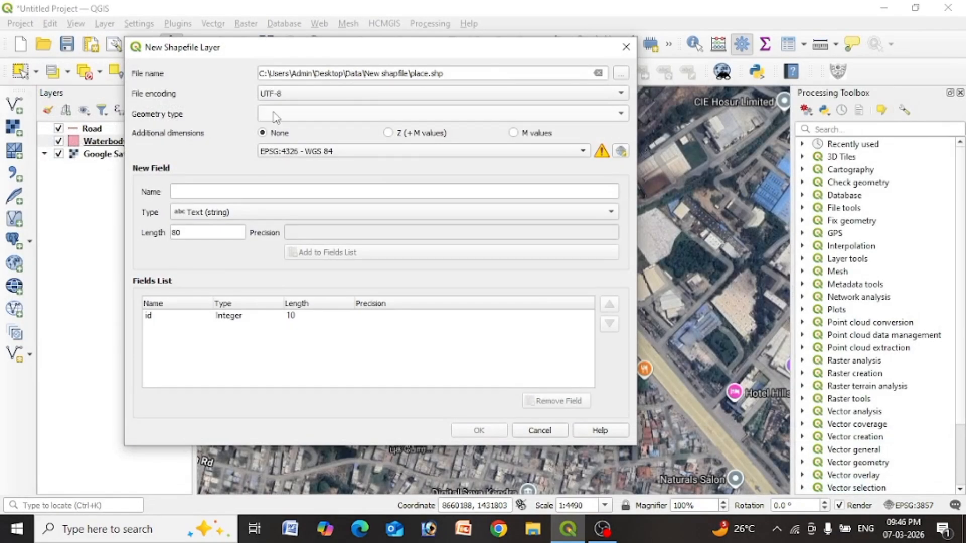
# - Set the place shapefile's geometry type to Point and its coordinate system to Default CRS: EPSG:4326 - WGS 84
pyautogui.click(275, 115)
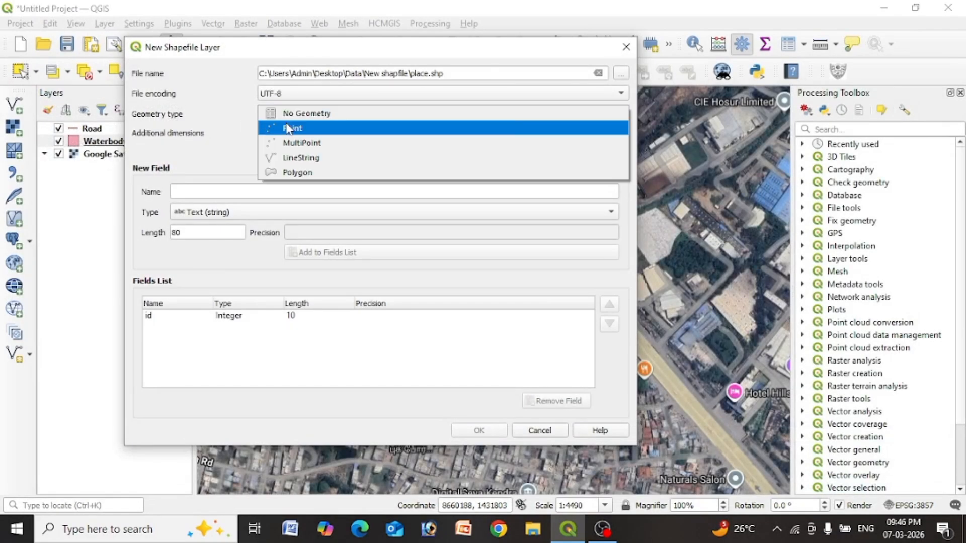
pyautogui.click(302, 130)
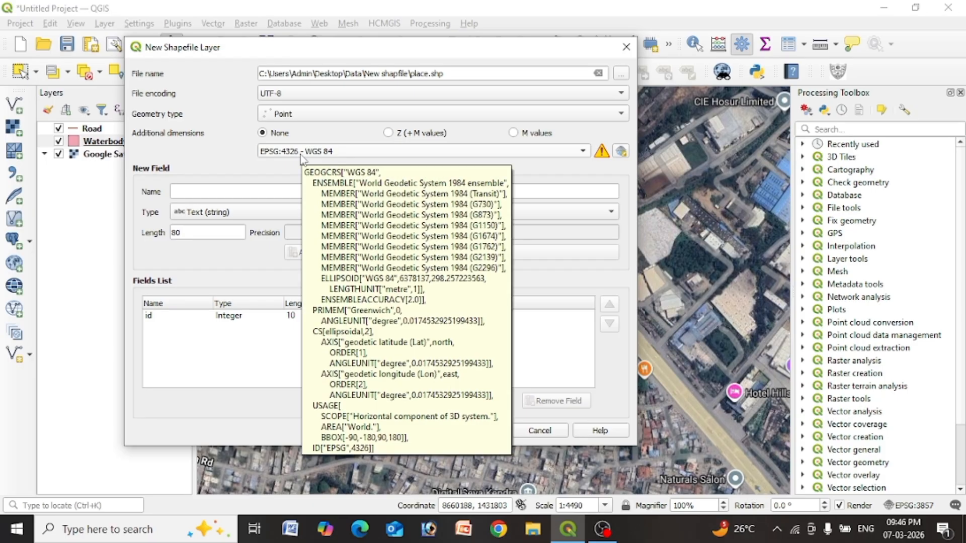
pyautogui.click(302, 153)
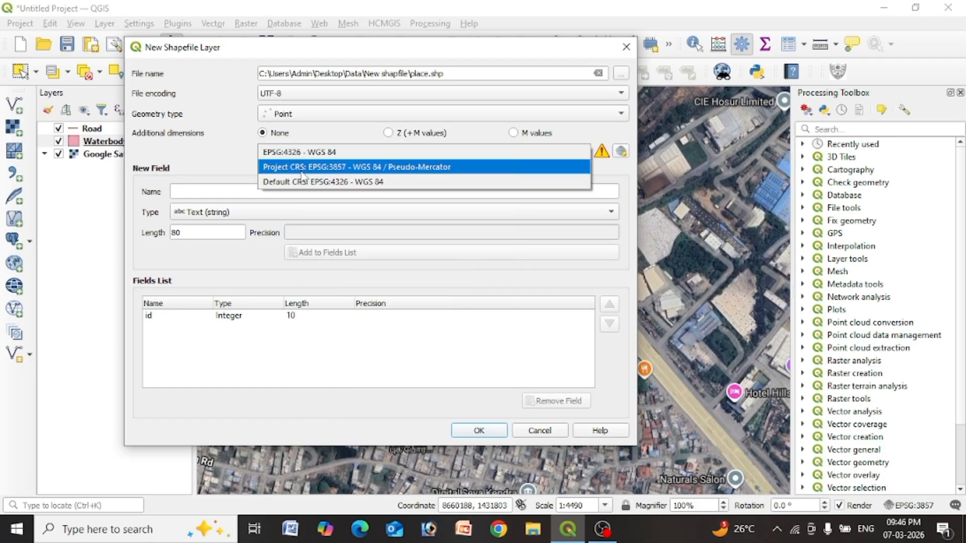
pyautogui.click(301, 183)
# - Add a text field called "Name" to the place shapefile and create the point layer
pyautogui.click(237, 190)
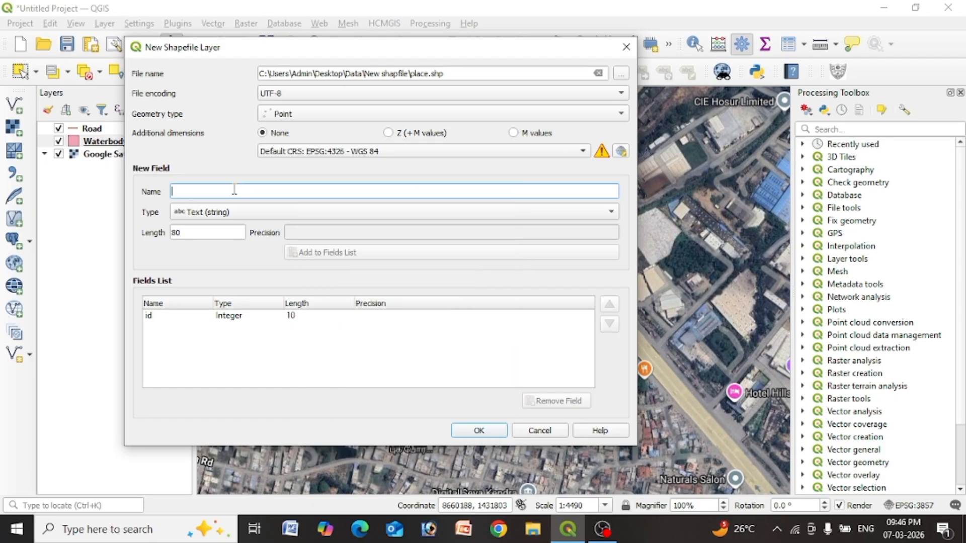
pyautogui.write('Name')
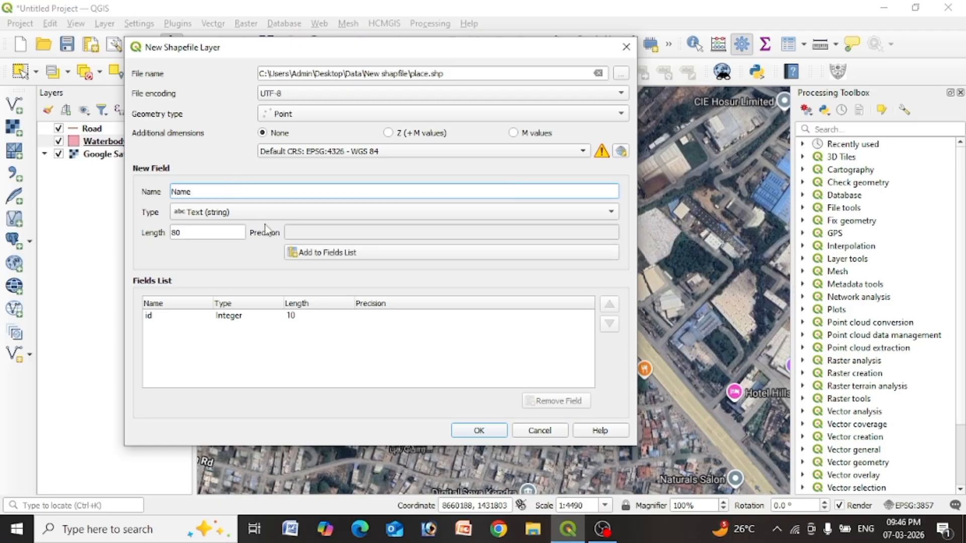
pyautogui.click(338, 259)
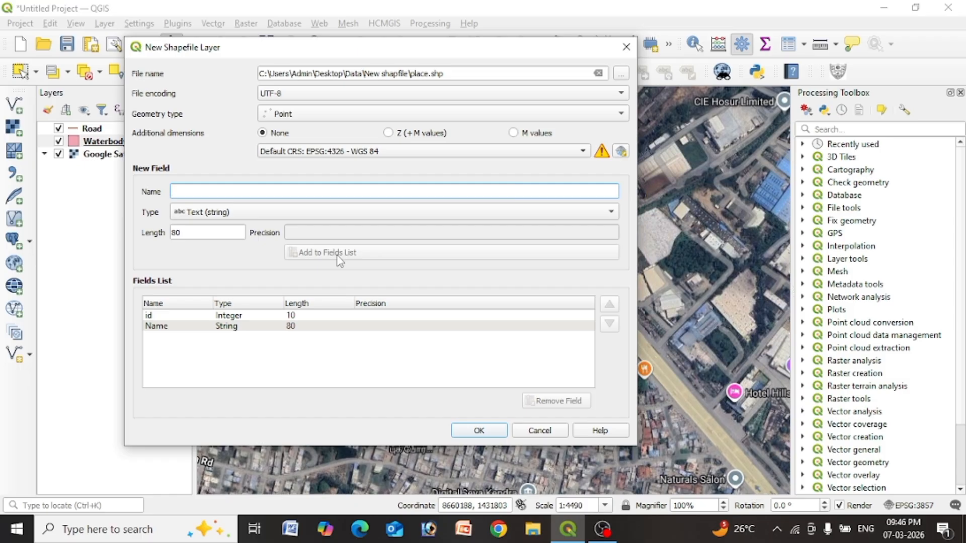
pyautogui.click(479, 430)
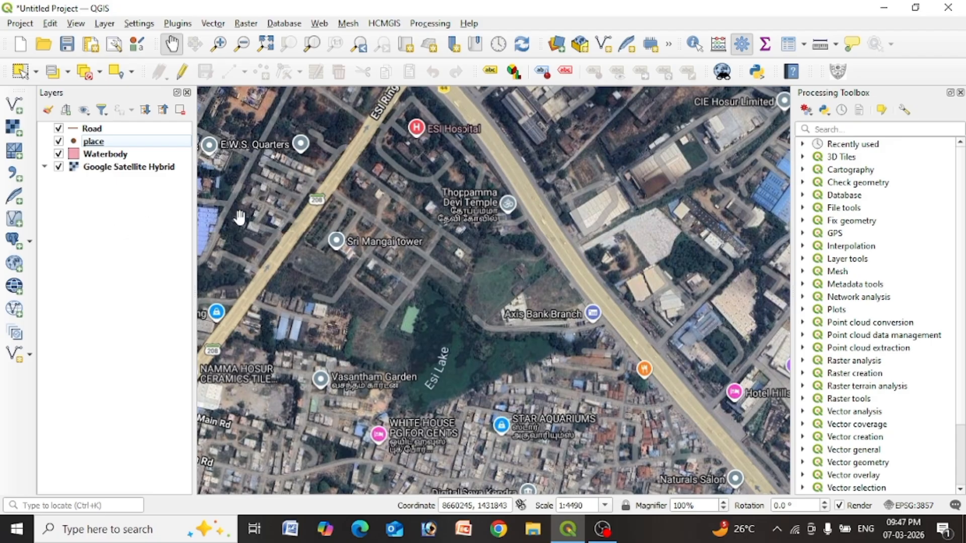
pyautogui.moveTo(269, 218); pyautogui.dragTo(288, 264)
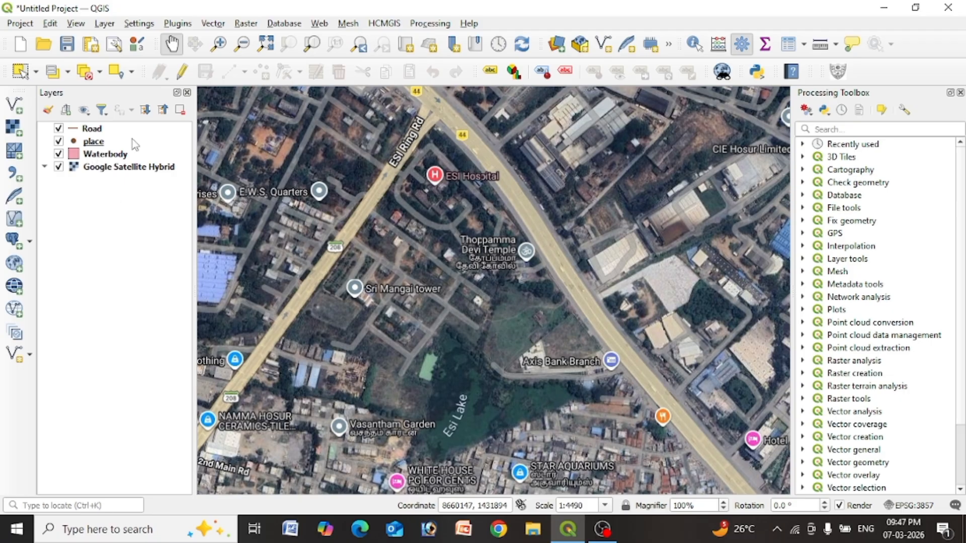
# - Make the place layer editable and activate the Add Point Feature tool
pyautogui.moveTo(271, 232); pyautogui.dragTo(290, 201)
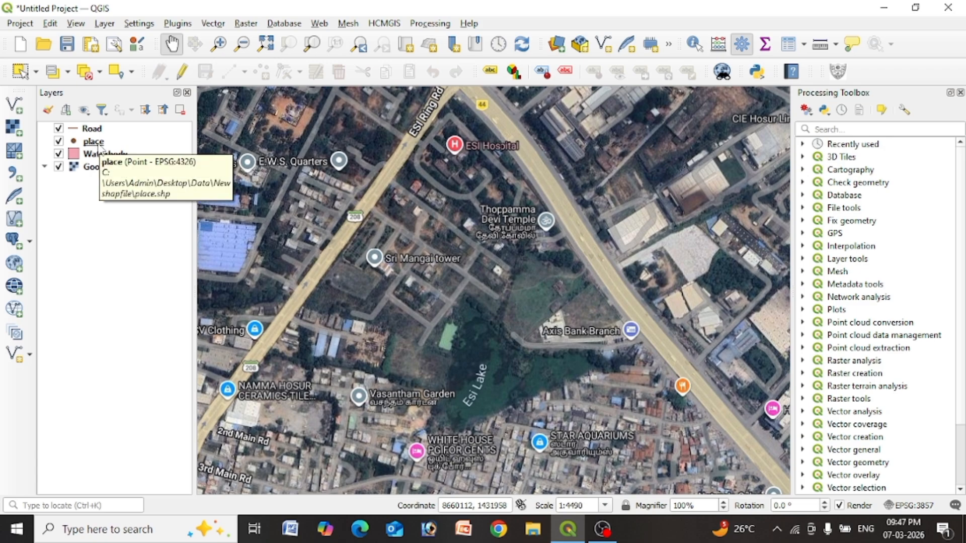
pyautogui.click(99, 145)
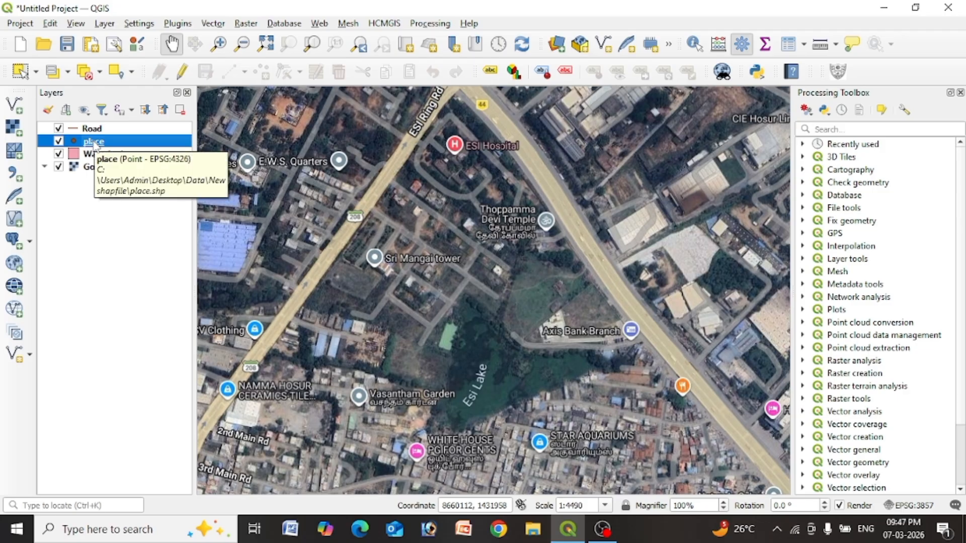
pyautogui.click(183, 74)
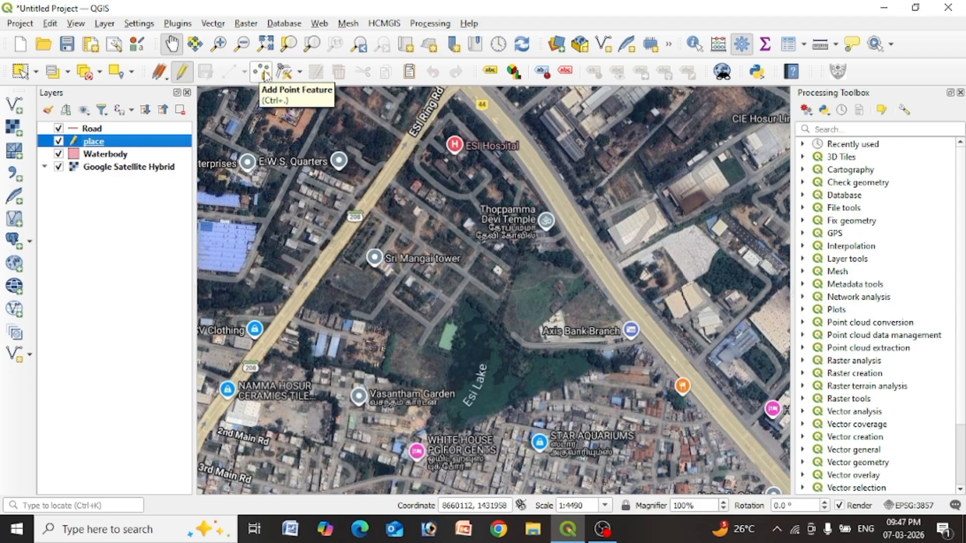
pyautogui.click(180, 74)
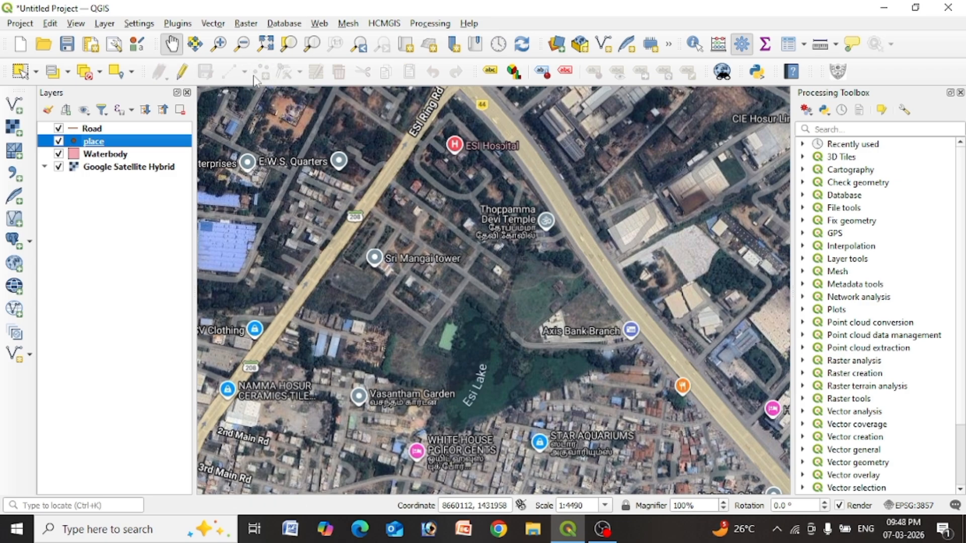
pyautogui.click(185, 72)
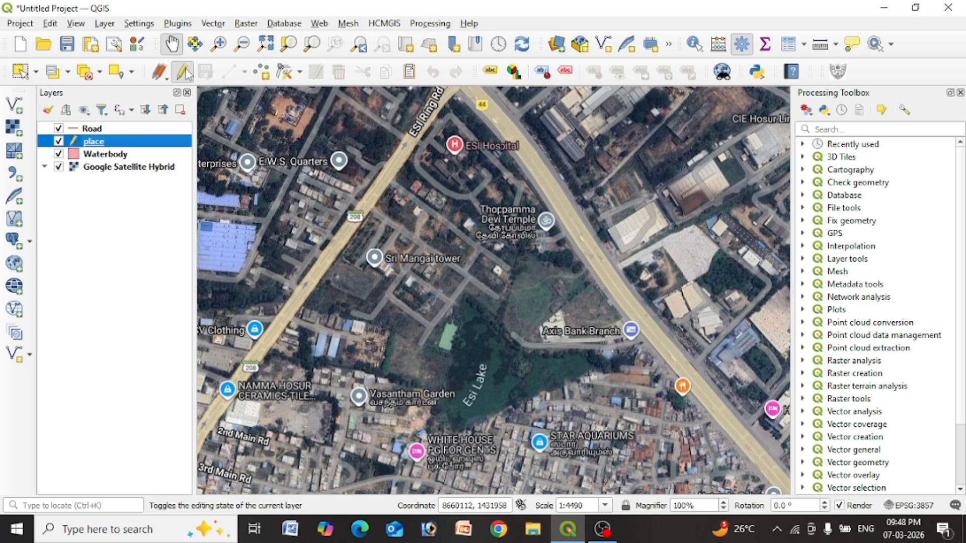
pyautogui.click(261, 74)
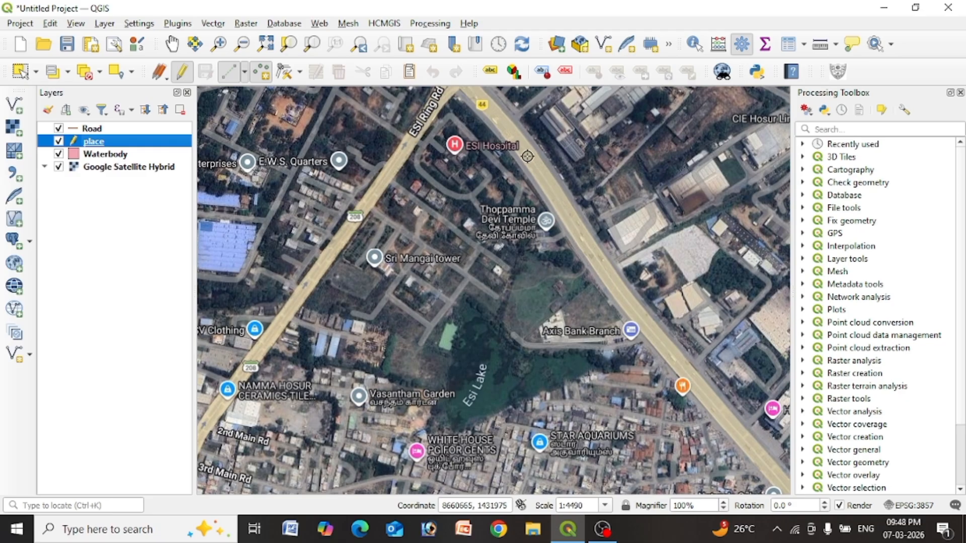
# - Add a point at the ESI Hospital marker with id 1 and Name "ESI hospital"
pyautogui.click(455, 150)
pyautogui.click(454, 147)
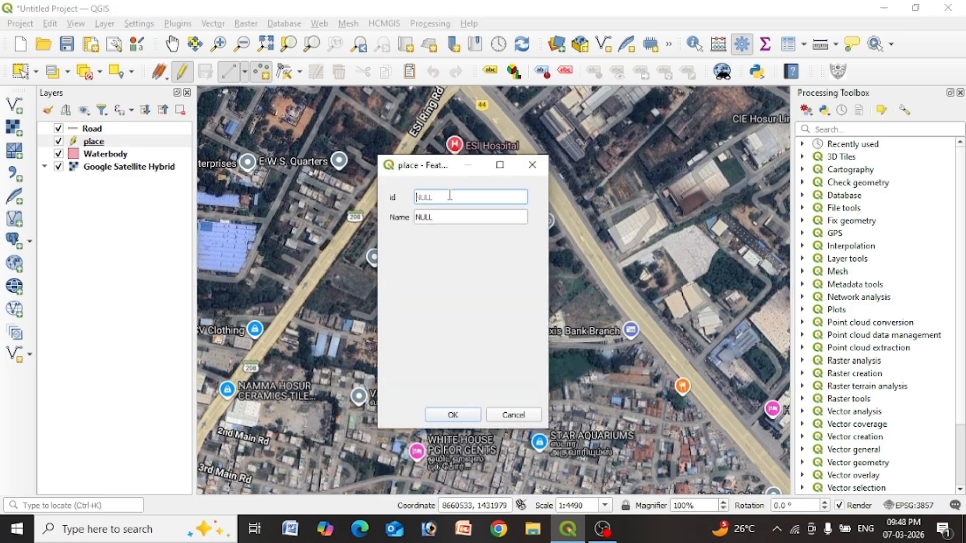
pyautogui.moveTo(425, 169); pyautogui.dragTo(383, 164)
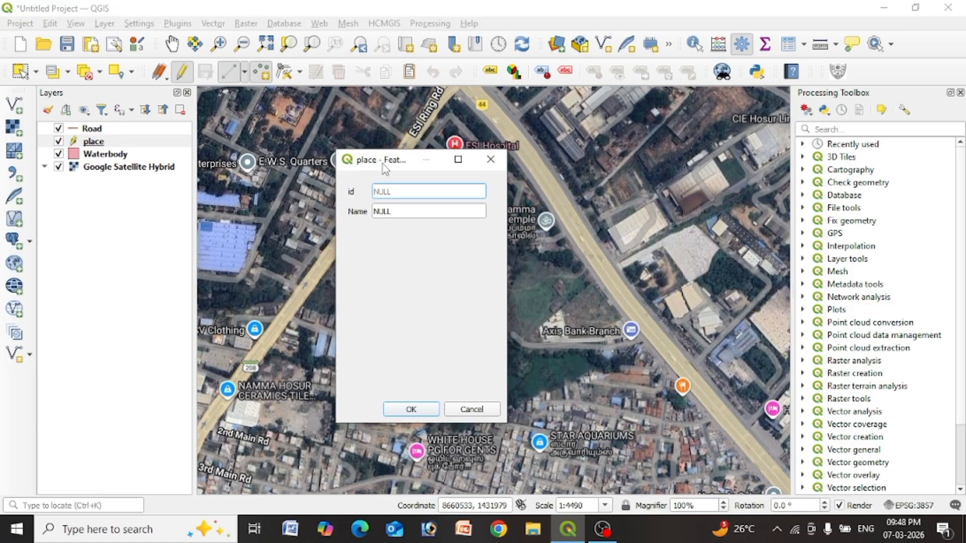
pyautogui.click(395, 210)
pyautogui.click(406, 190)
pyautogui.click(407, 211)
pyautogui.click(399, 190)
pyautogui.write('1')
pyautogui.moveTo(405, 211); pyautogui.dragTo(372, 226)
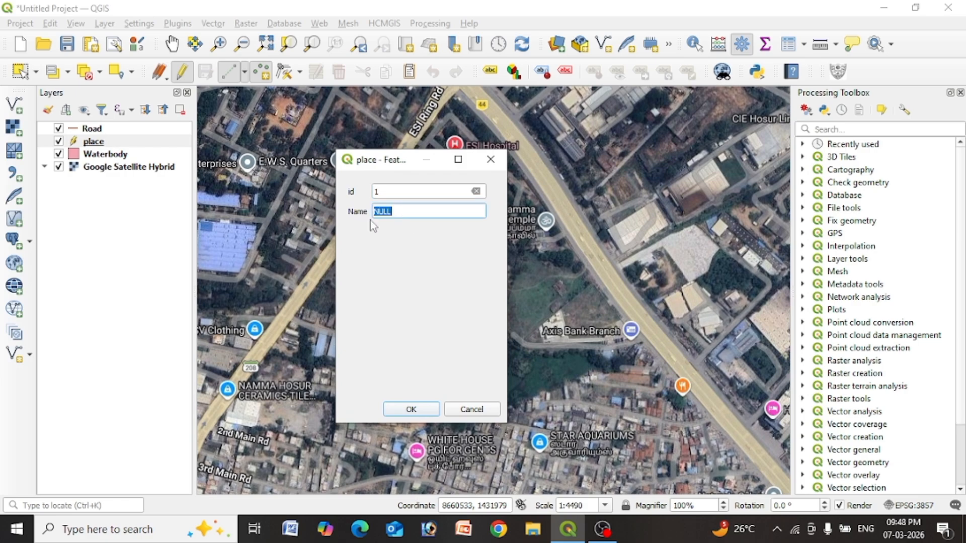
pyautogui.write('ESI hospital')
pyautogui.click(411, 409)
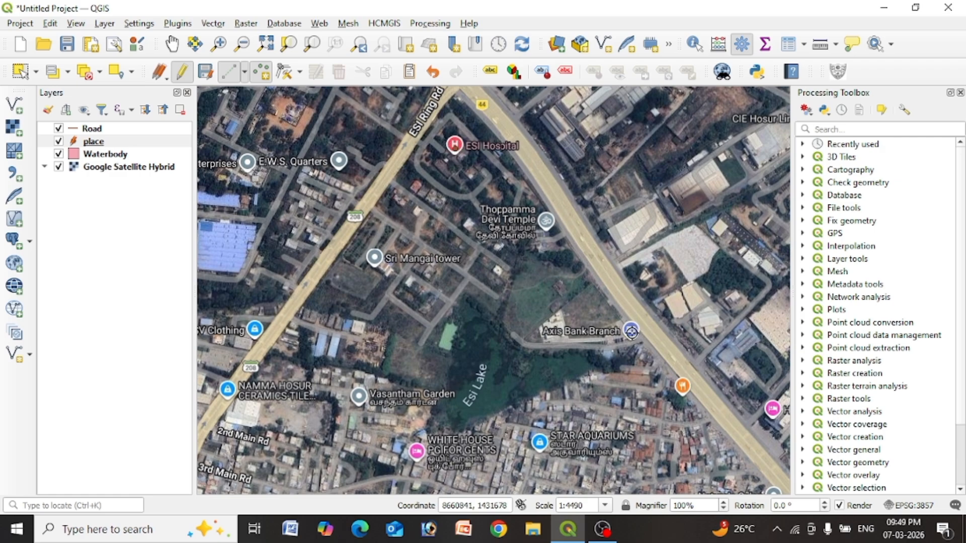
# - Add a point at the Axis Bank Branch marker with id 2 and Name "Axix bank"
pyautogui.click(632, 333)
pyautogui.write('2')
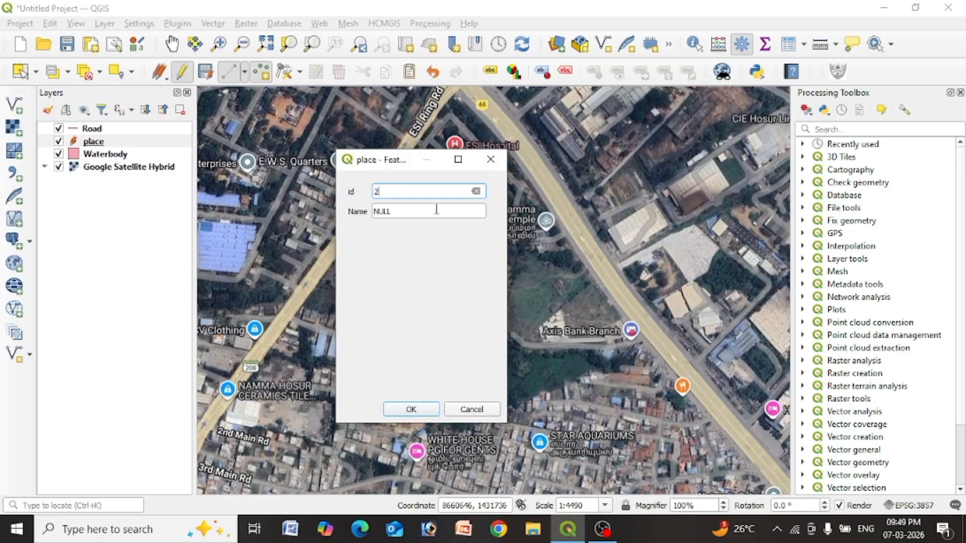
pyautogui.click(435, 209)
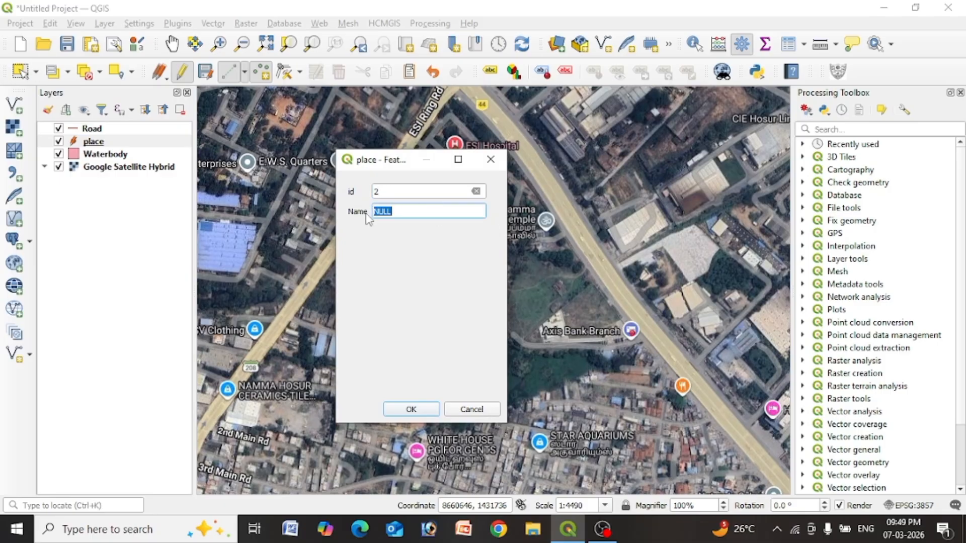
pyautogui.write('Axix bank')
pyautogui.click(432, 410)
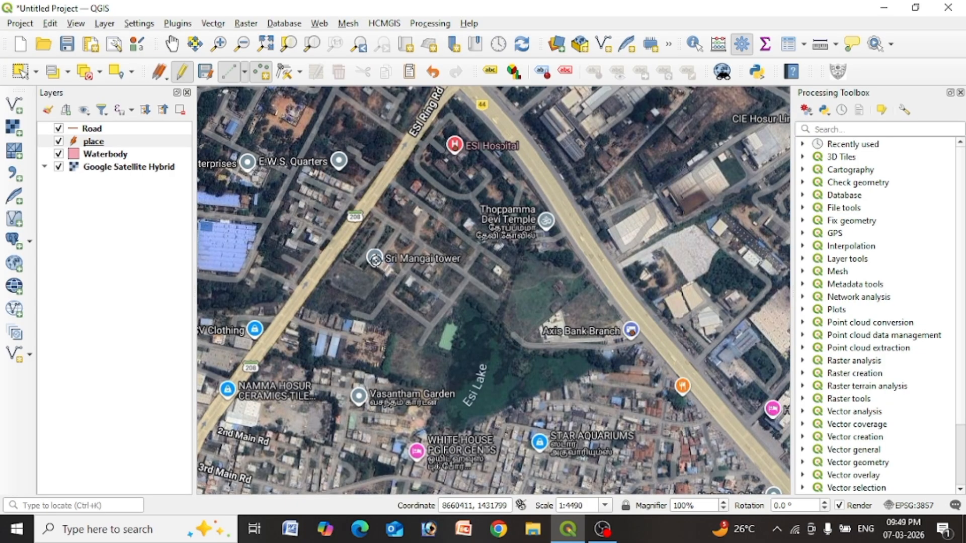
# - Add a point at the Sri Mangai tower marker with id 3 and Name "Tower"
pyautogui.click(375, 260)
pyautogui.write('3')
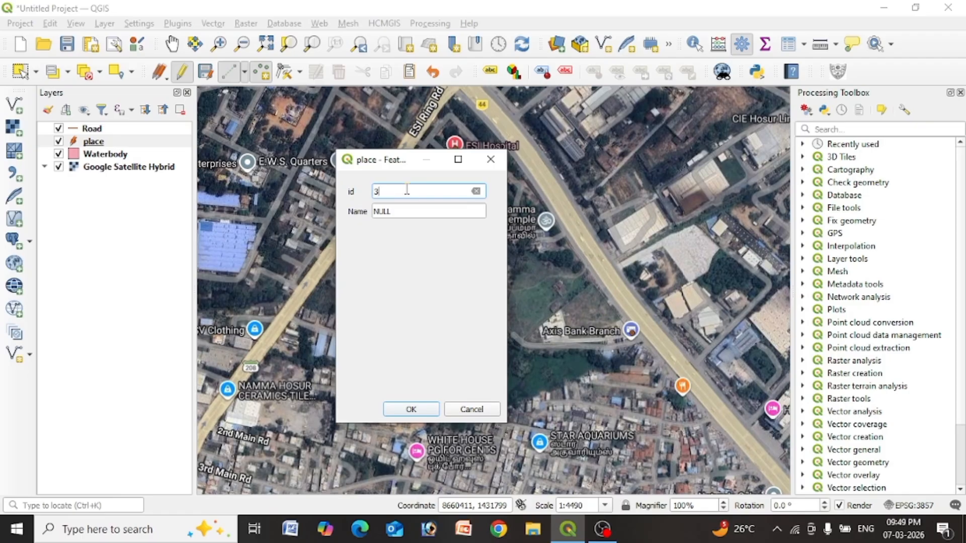
pyautogui.click(401, 211)
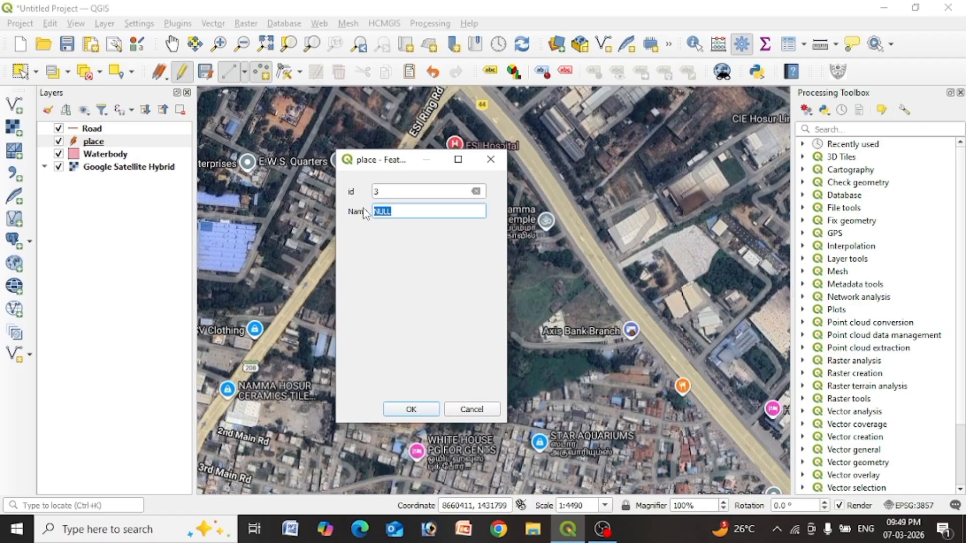
pyautogui.write('Tower')
pyautogui.click(411, 409)
# - Add a point at the SV Clothing marker with id 4 and Name "SV Clothing"
pyautogui.scroll(-1, 412, 310)
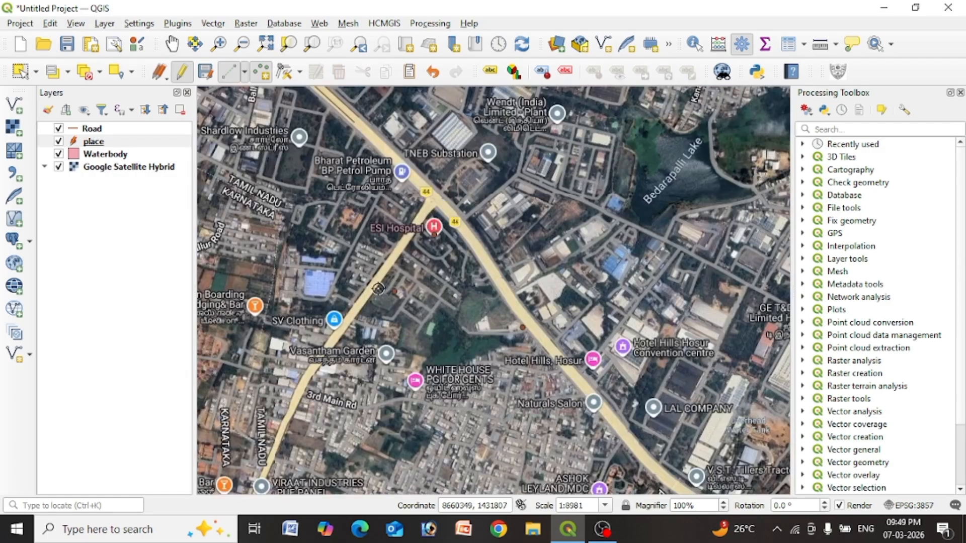
pyautogui.scroll(1, 337, 300)
pyautogui.click(334, 350)
pyautogui.write('4')
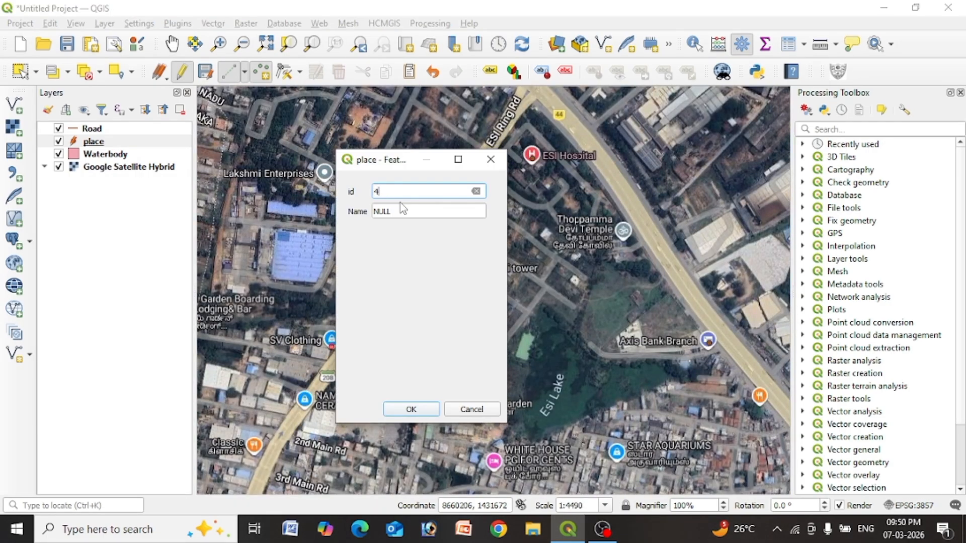
pyautogui.click(398, 211)
pyautogui.write('SV Cl')
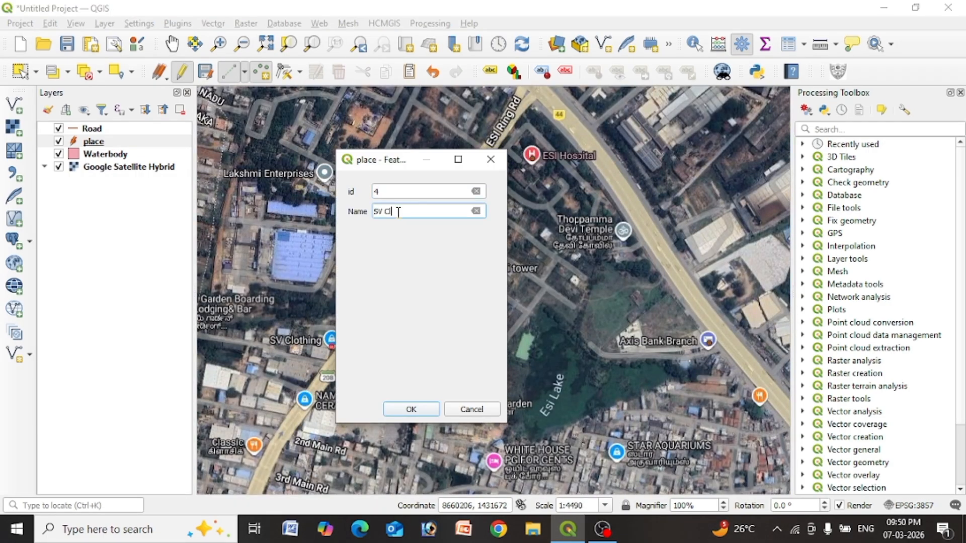
pyautogui.write('othing')
pyautogui.click(411, 409)
# - Add a point at the Hotel Hills, Hosur marker with id 5 and Name "Hotel"
pyautogui.scroll(-1, 235, 333)
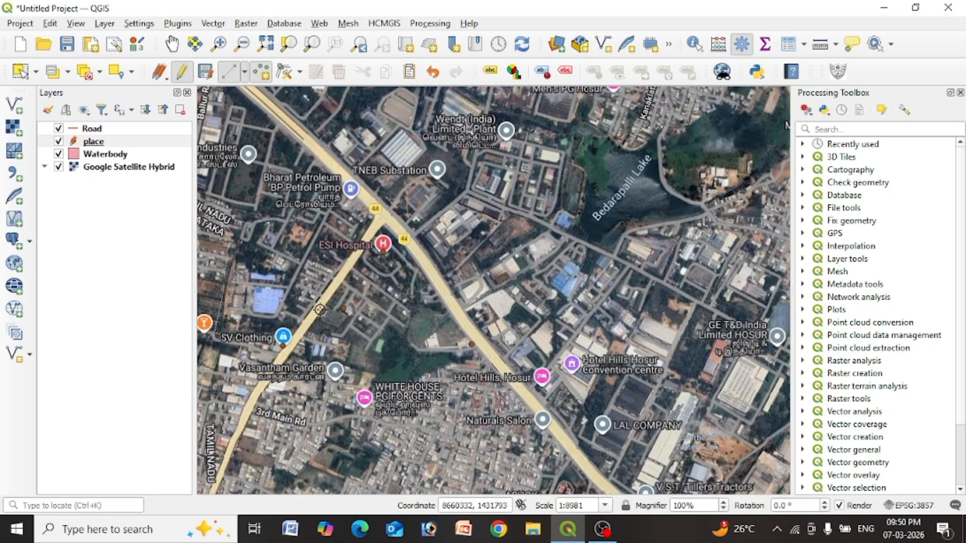
pyautogui.scroll(1, 609, 400)
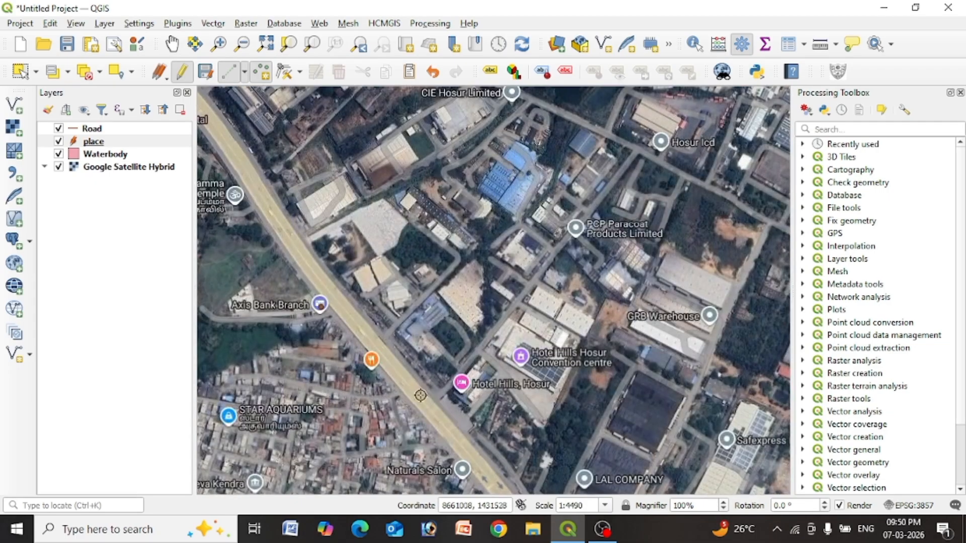
pyautogui.click(467, 395)
pyautogui.write('5')
pyautogui.press('Tab')
pyautogui.write('Hotel')
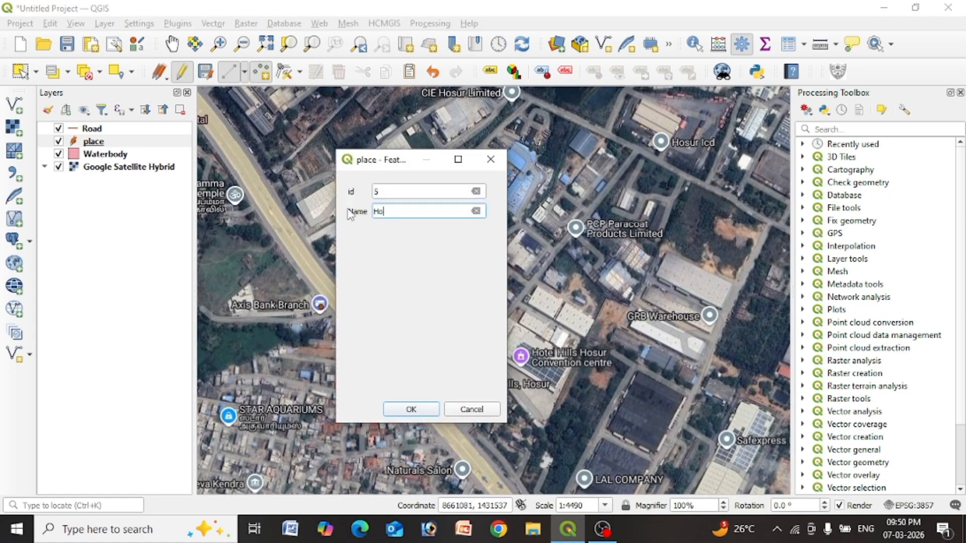
pyautogui.click(397, 407)
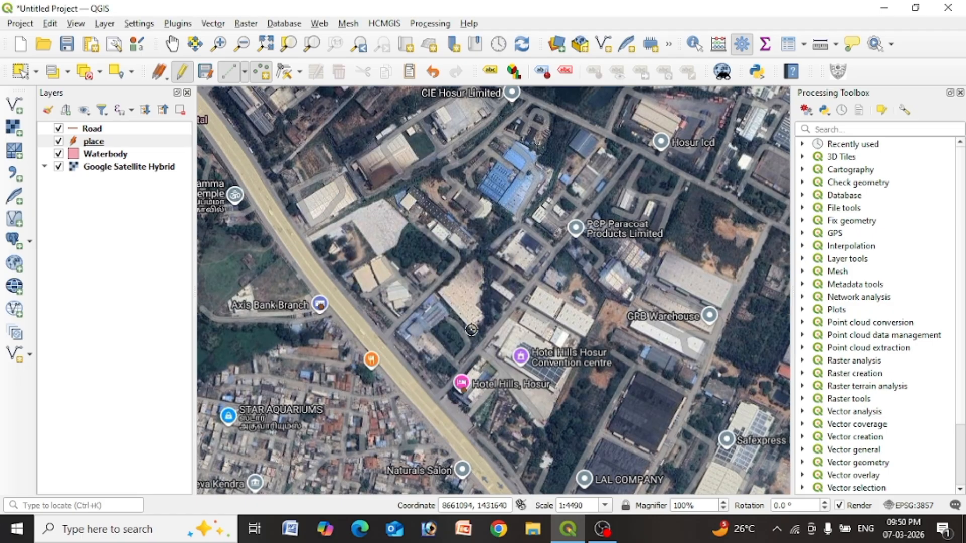
# - Add a point at the TNEB Substation marker with id 7 and Name "TNEB Substation"
pyautogui.scroll(-1, 472, 322)
pyautogui.scroll(1, 325, 110)
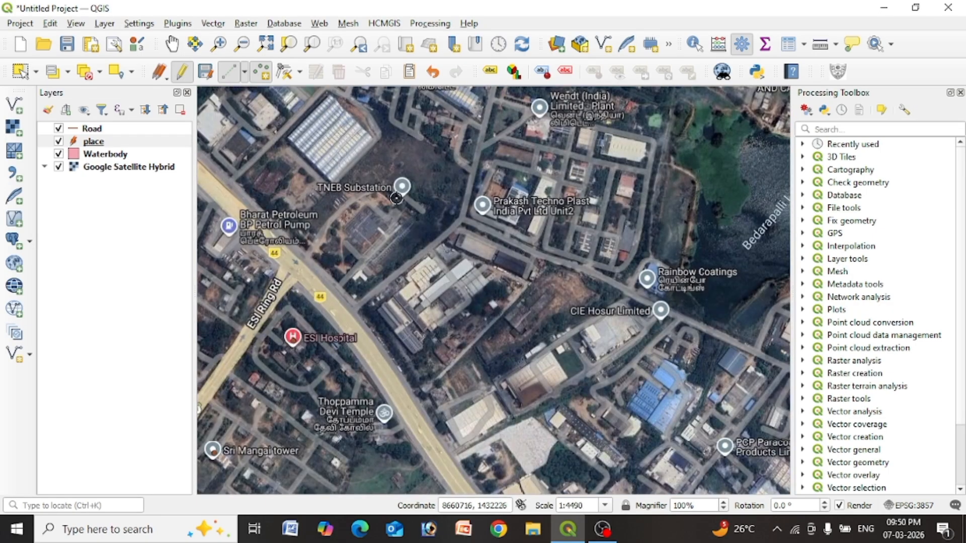
pyautogui.click(400, 193)
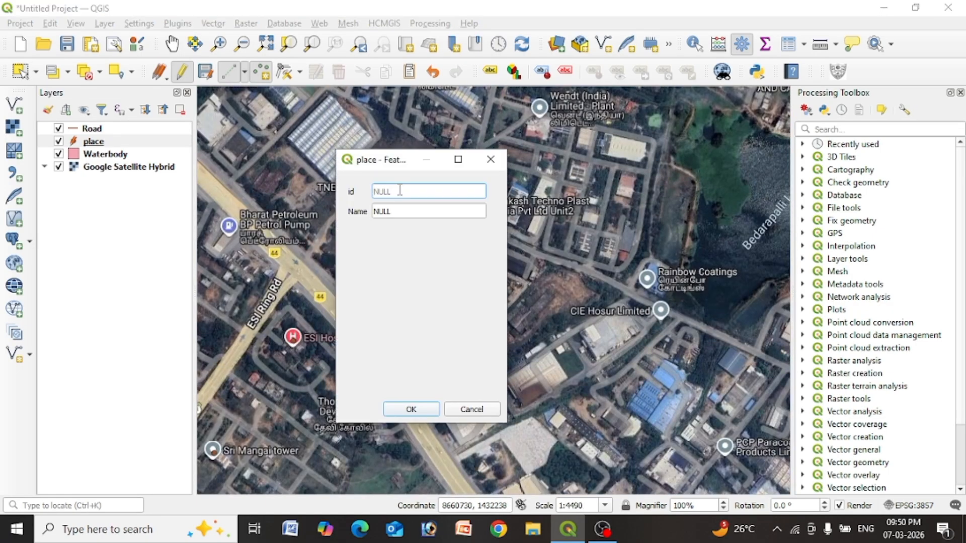
pyautogui.write('7')
pyautogui.press('Tab')
pyautogui.moveTo(367, 159); pyautogui.dragTo(494, 165)
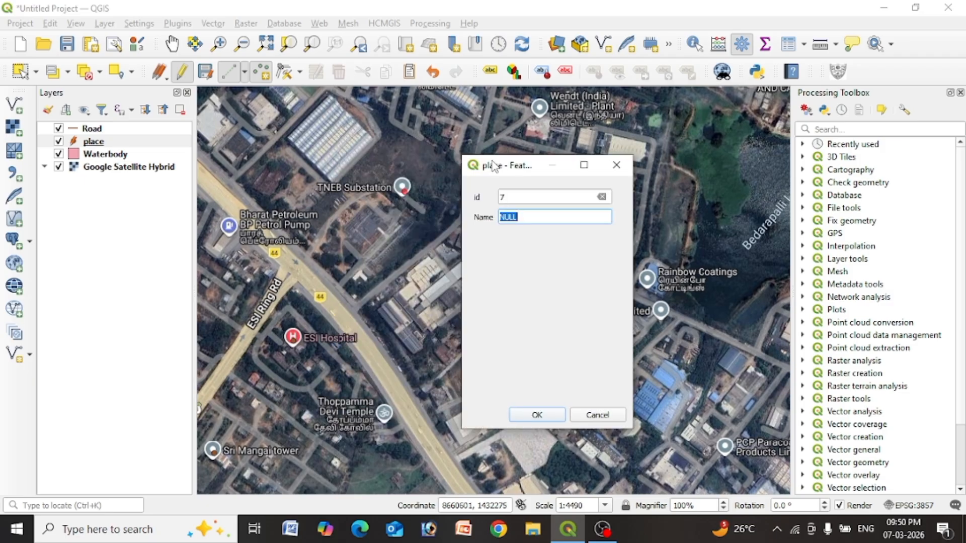
pyautogui.write('tne')
pyautogui.press('BackSpace')
pyautogui.write('NEB Substation')
pyautogui.click(537, 415)
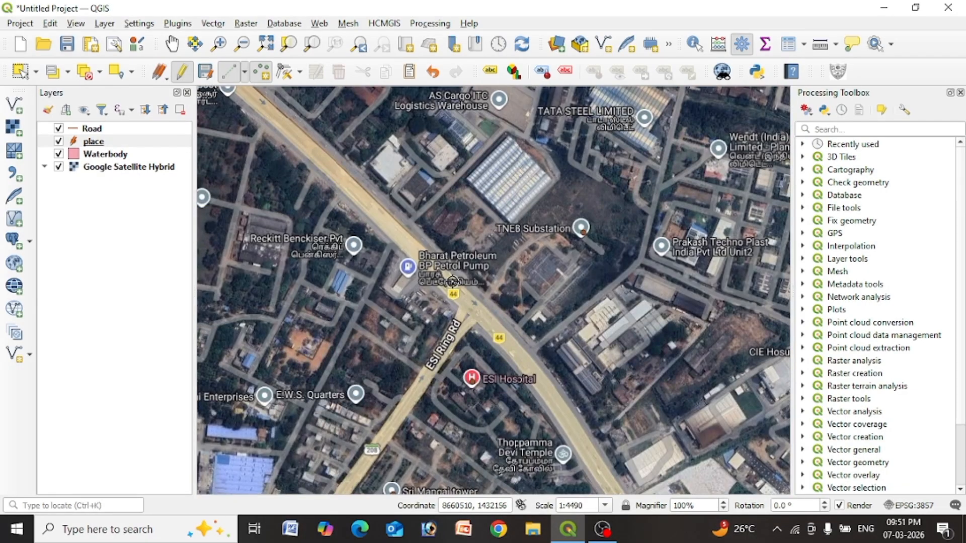
# - Add a point at the Bharat Petroleum BP Petrol Pump marker with id 8 and Name "Petrol pump"
pyautogui.click(406, 276)
pyautogui.write('8')
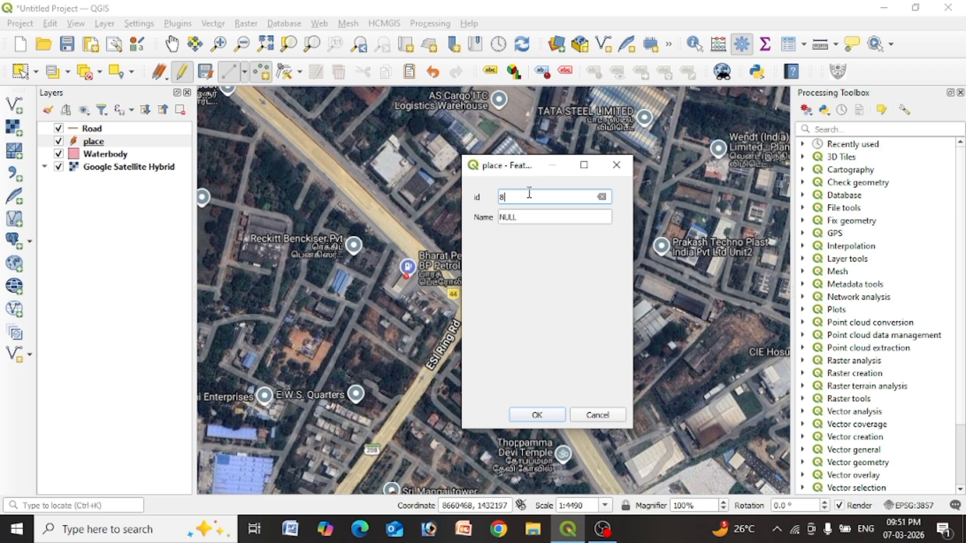
pyautogui.click(531, 216)
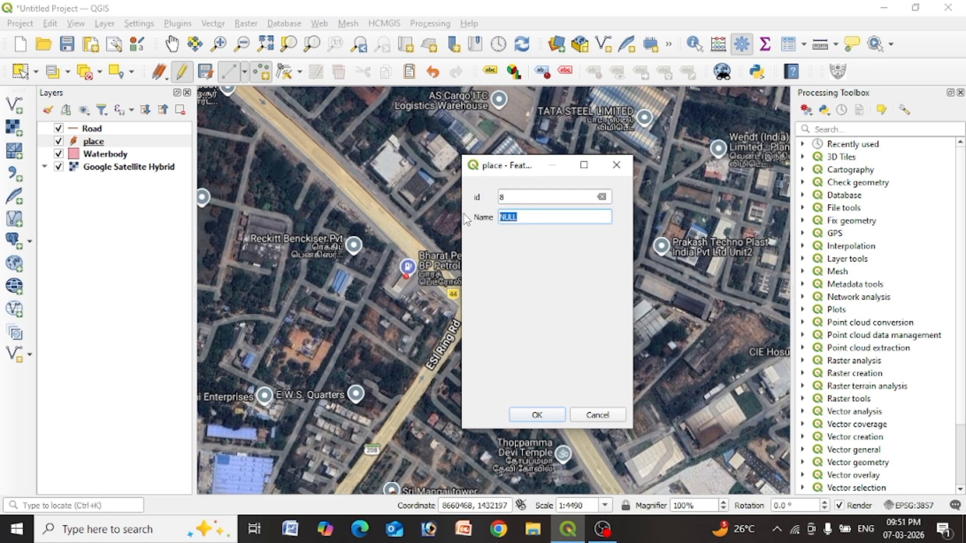
pyautogui.write('Petrol pump')
pyautogui.click(533, 416)
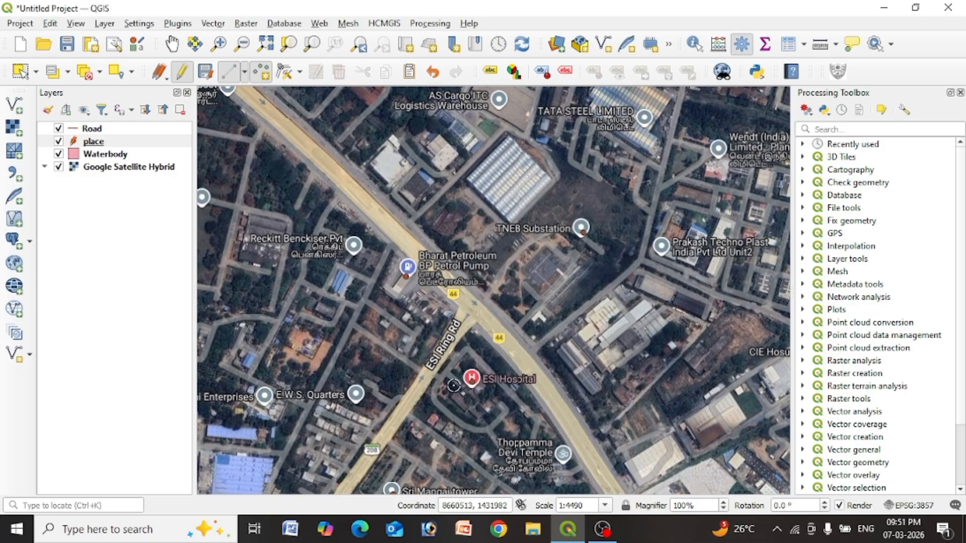
# - Save the new points in the place layer and end its editing session
pyautogui.scroll(-1, 441, 252)
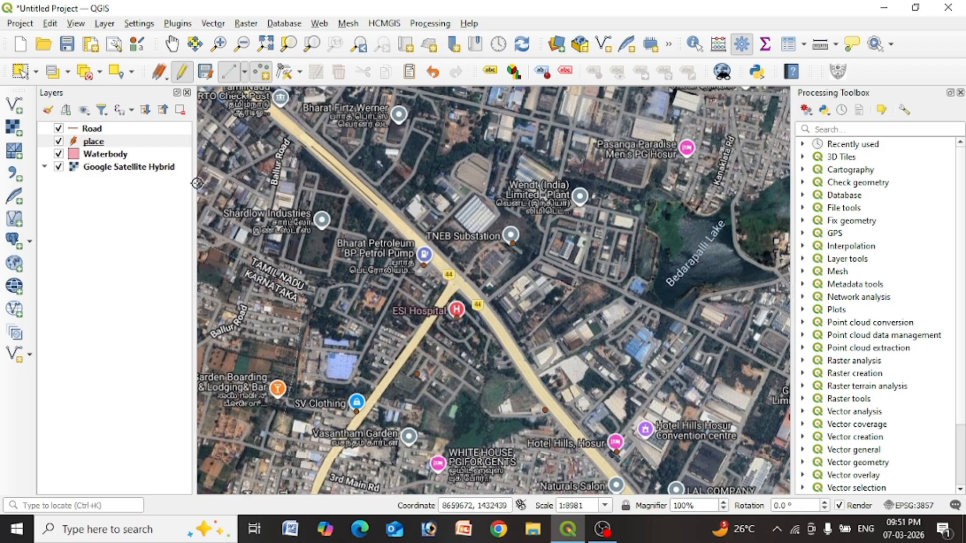
pyautogui.click(202, 74)
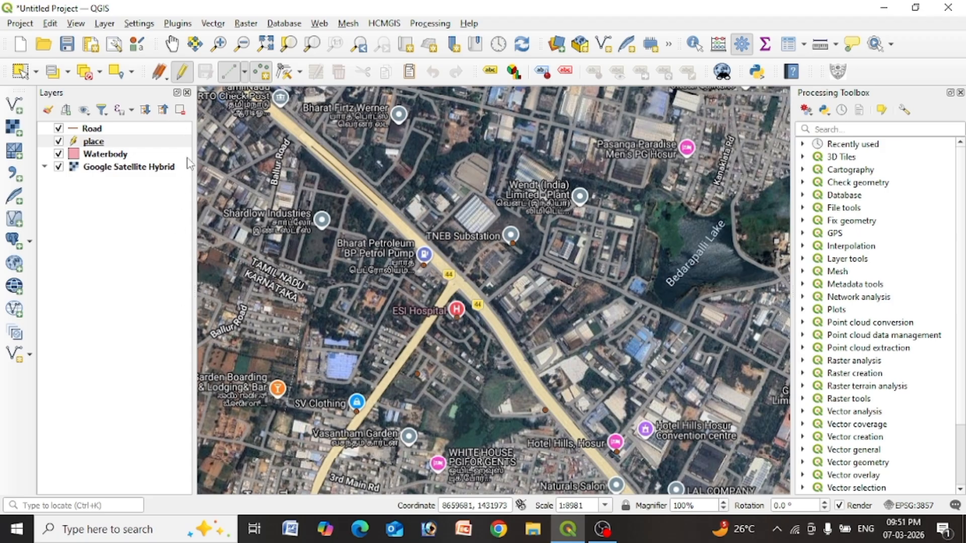
pyautogui.click(182, 72)
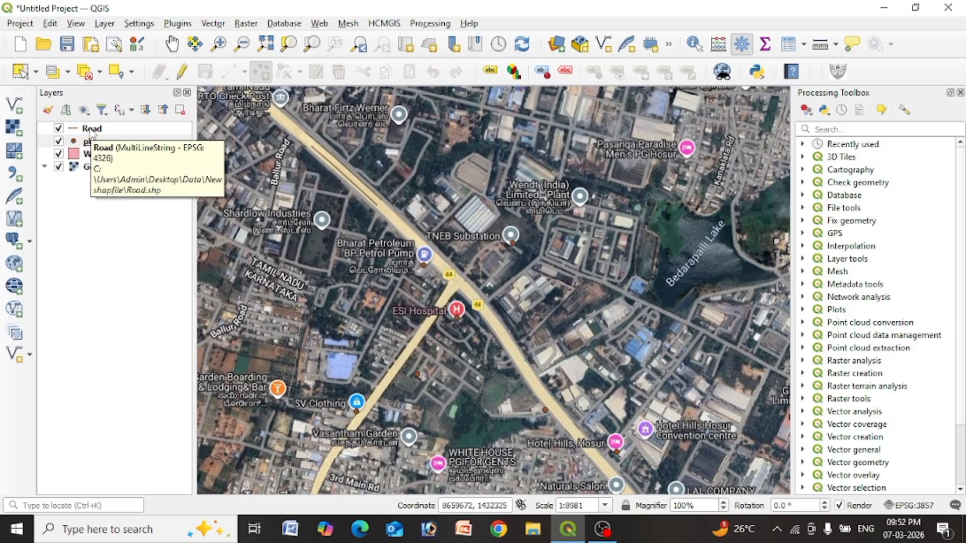
# - Open the Road layer for editing and digitize a line along Highway 44 from near RTO Check Post to just above DMart Hosur
pyautogui.click(91, 130)
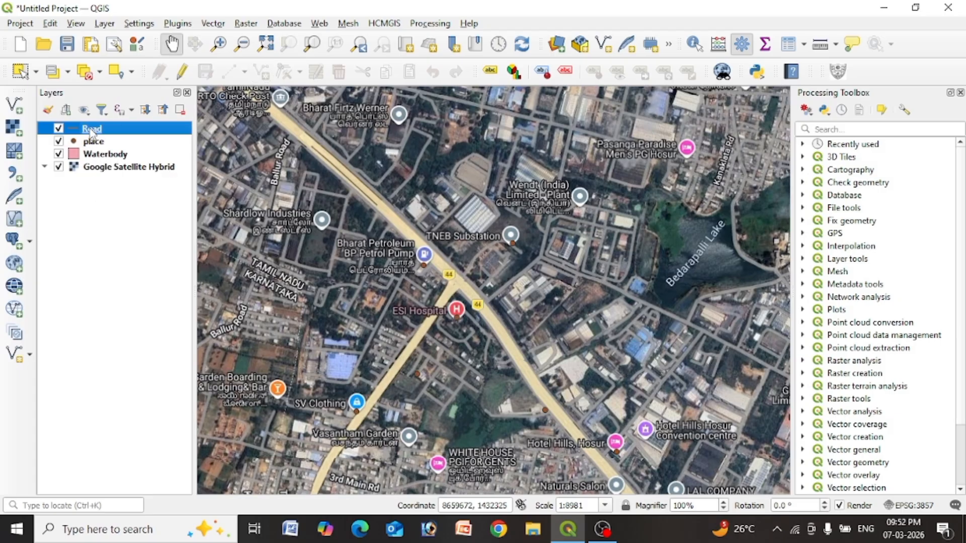
pyautogui.click(182, 75)
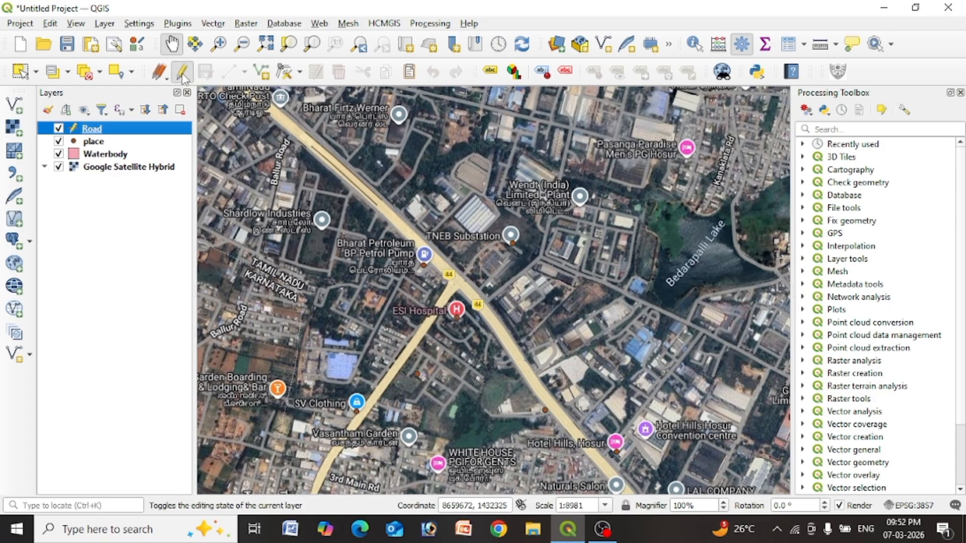
pyautogui.click(262, 74)
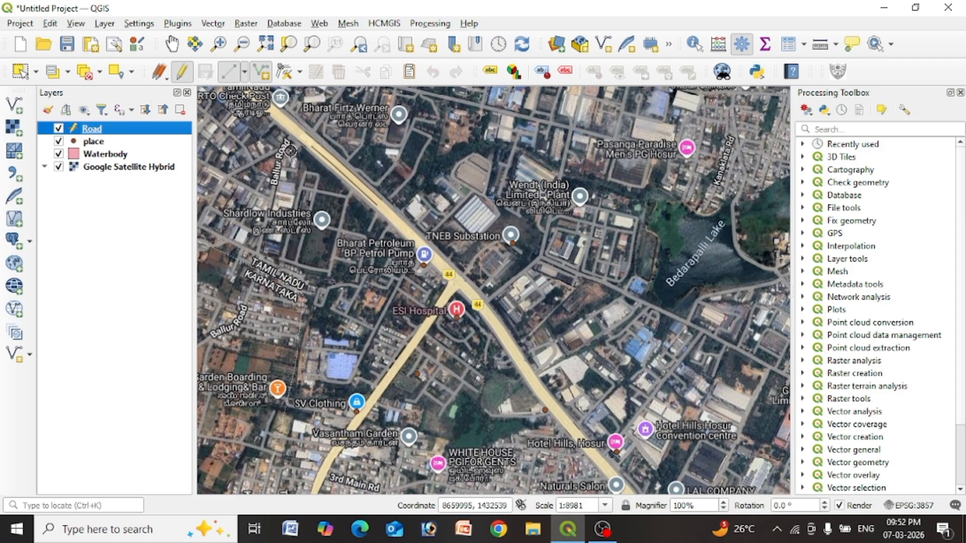
pyautogui.click(277, 114)
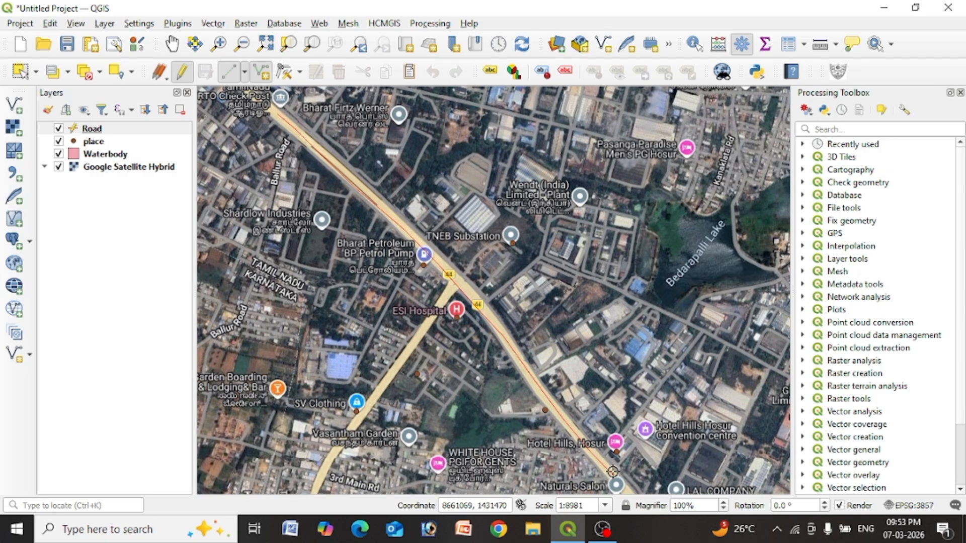
pyautogui.press('Down')
pyautogui.press('Down')
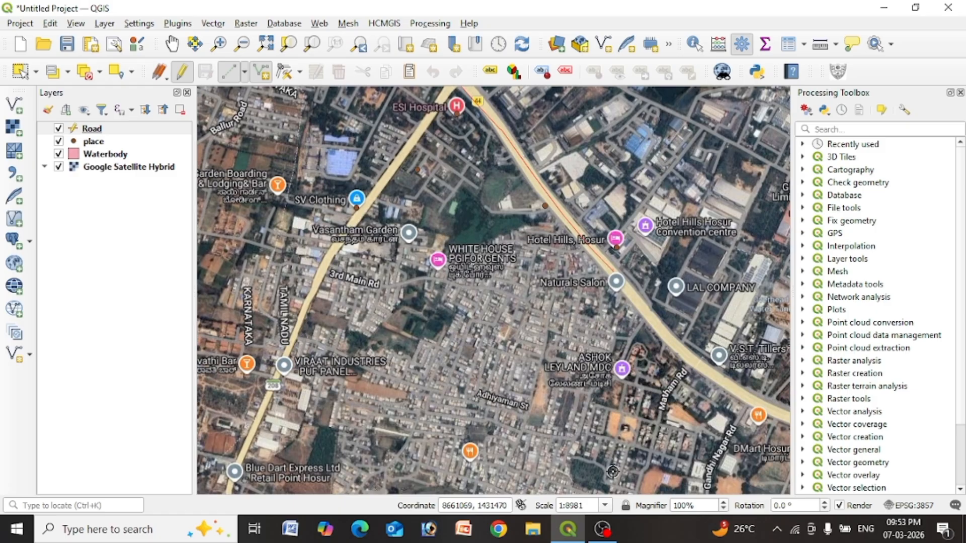
pyautogui.press('Right')
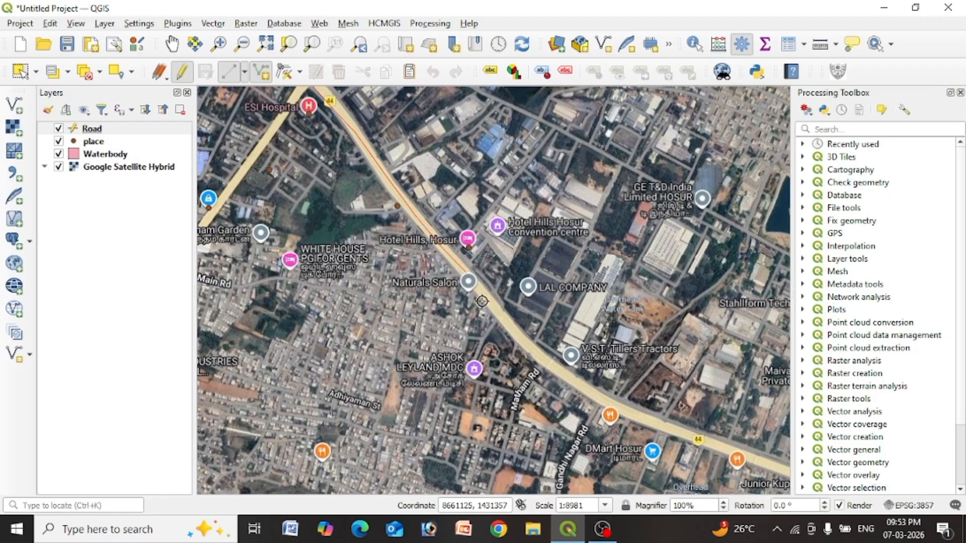
pyautogui.click(504, 318)
pyautogui.click(549, 361)
pyautogui.click(581, 387)
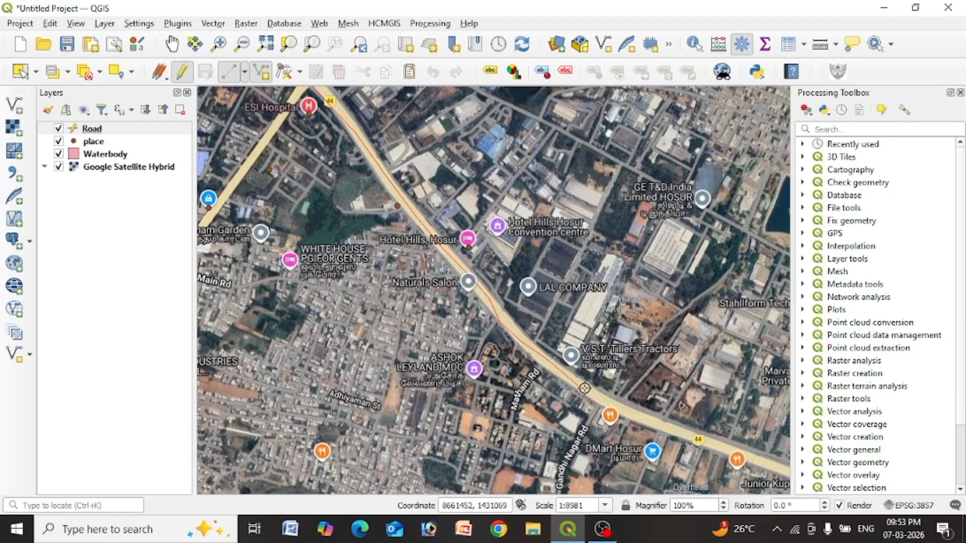
pyautogui.click(623, 408)
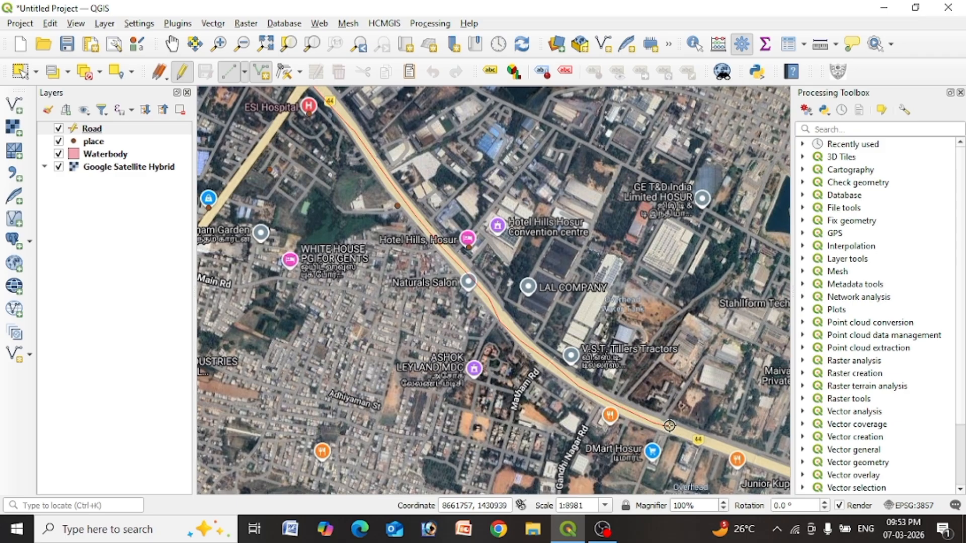
pyautogui.rightClick(669, 426)
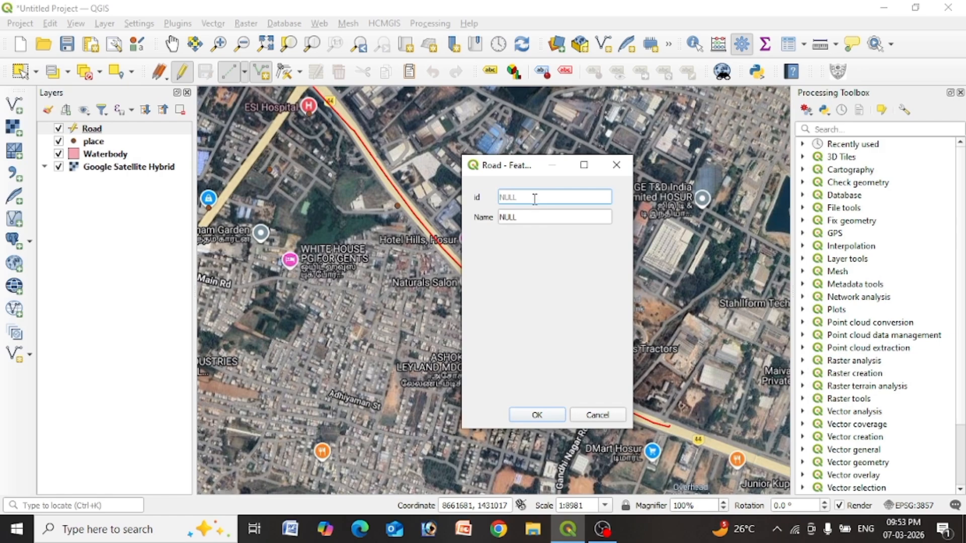
# - Give the Highway 44 line id 1 and Name "X road"
pyautogui.write('1')
pyautogui.moveTo(528, 212); pyautogui.dragTo(491, 216)
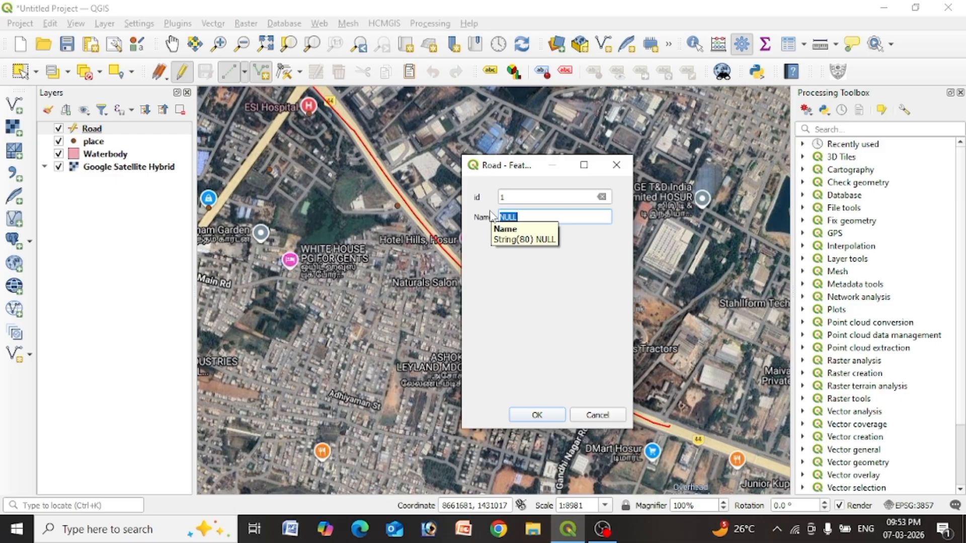
pyautogui.write('X road')
pyautogui.click(537, 414)
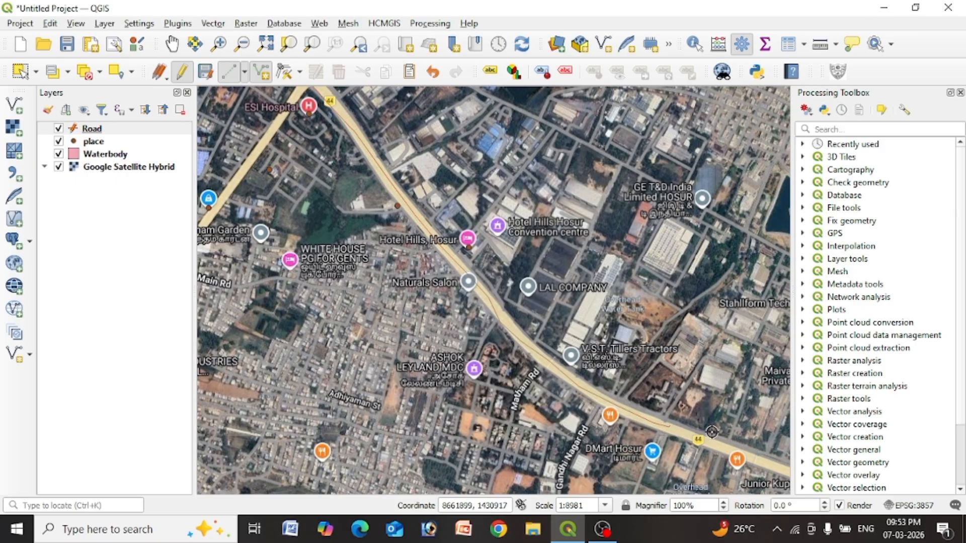
# - Digitize a second road line along ESI Ring Rd from the Highway 44 junction to just past Holy Jesus Church
pyautogui.scroll(-1, 713, 432)
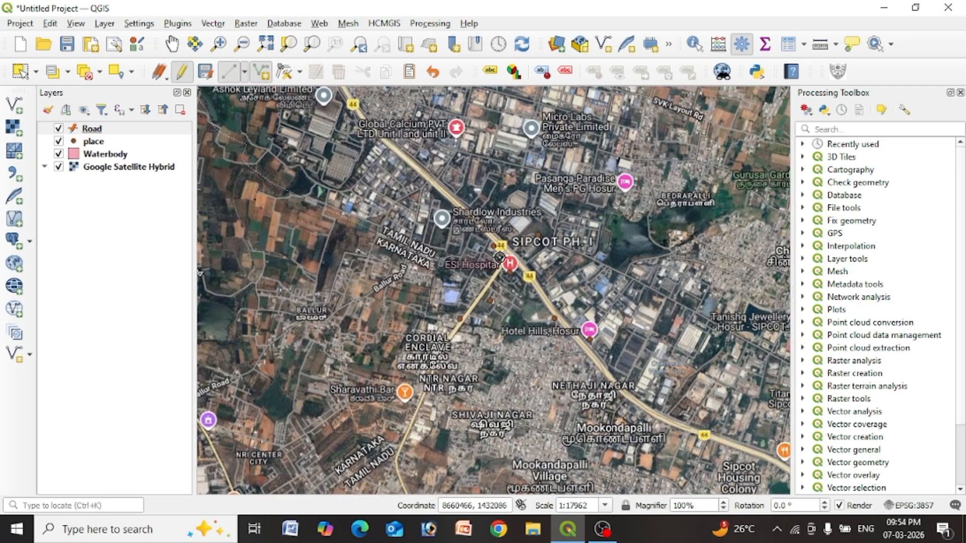
pyautogui.scroll(1, 512, 250)
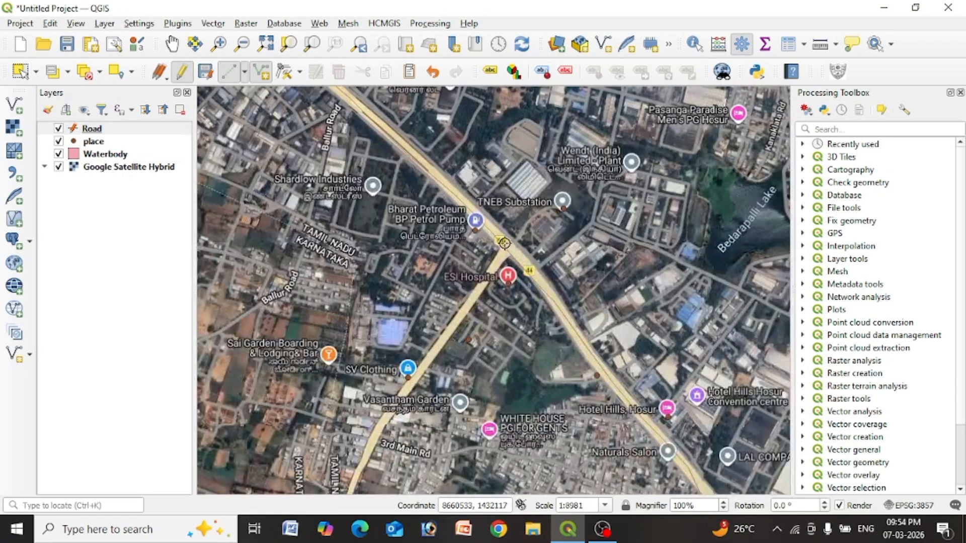
pyautogui.scroll(1, 504, 243)
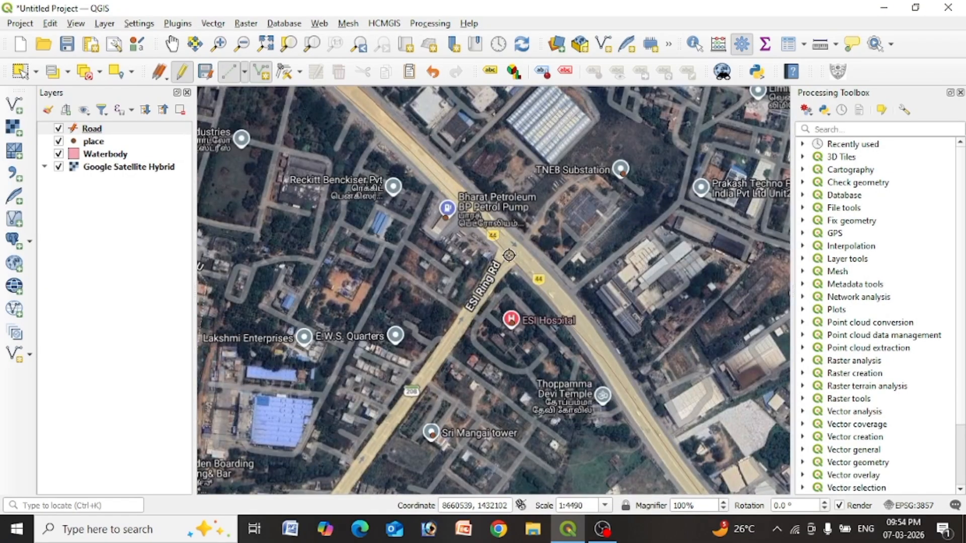
pyautogui.click(509, 255)
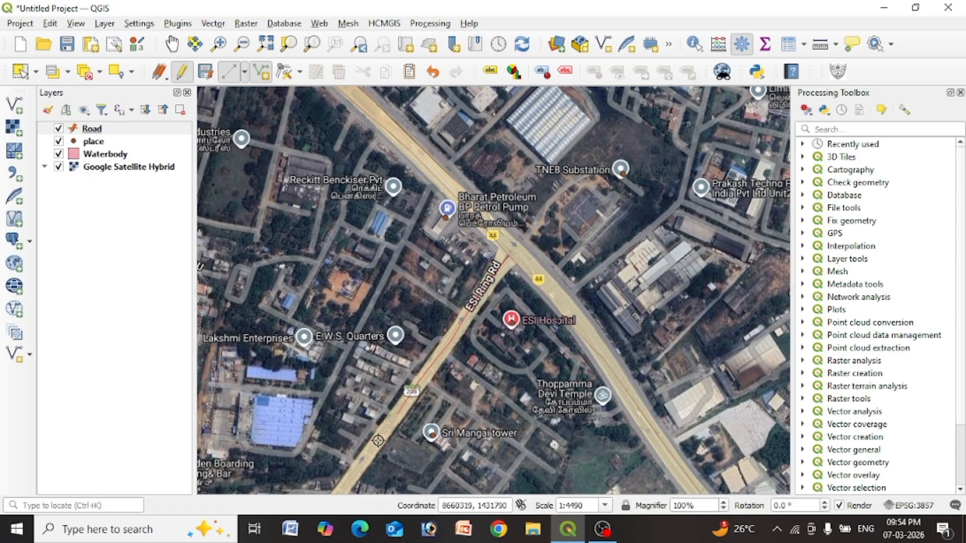
pyautogui.press('Left')
pyautogui.press('Down')
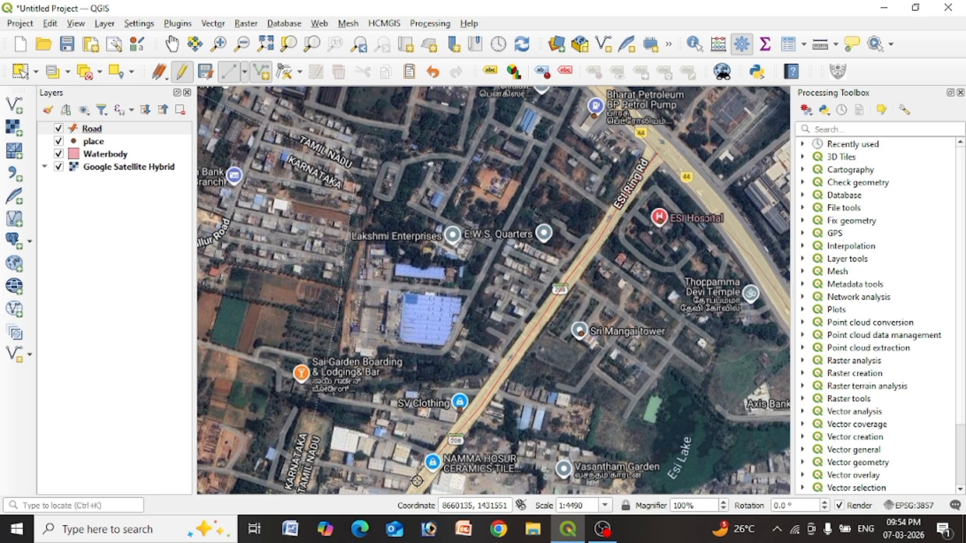
pyautogui.press('Down')
pyautogui.press('Down')
pyautogui.press('Left')
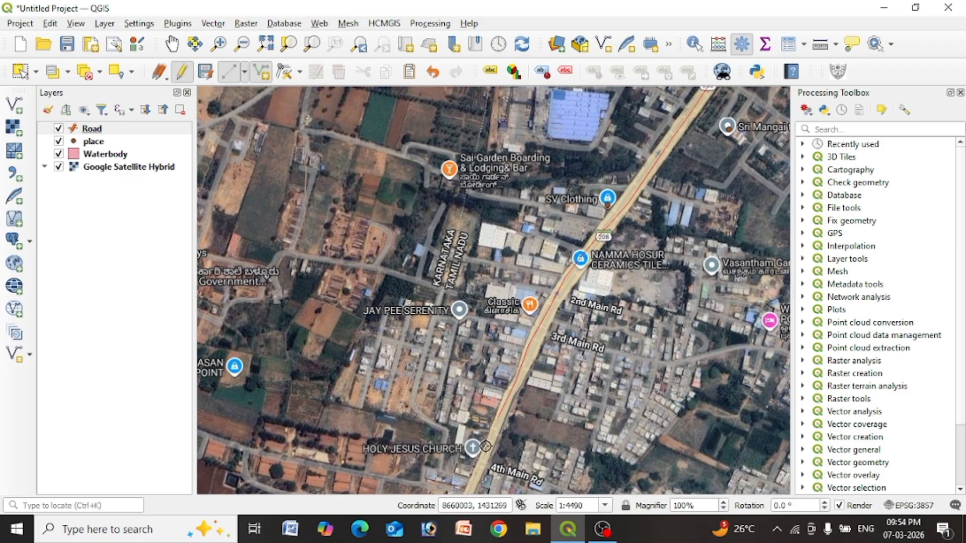
pyautogui.rightClick(476, 480)
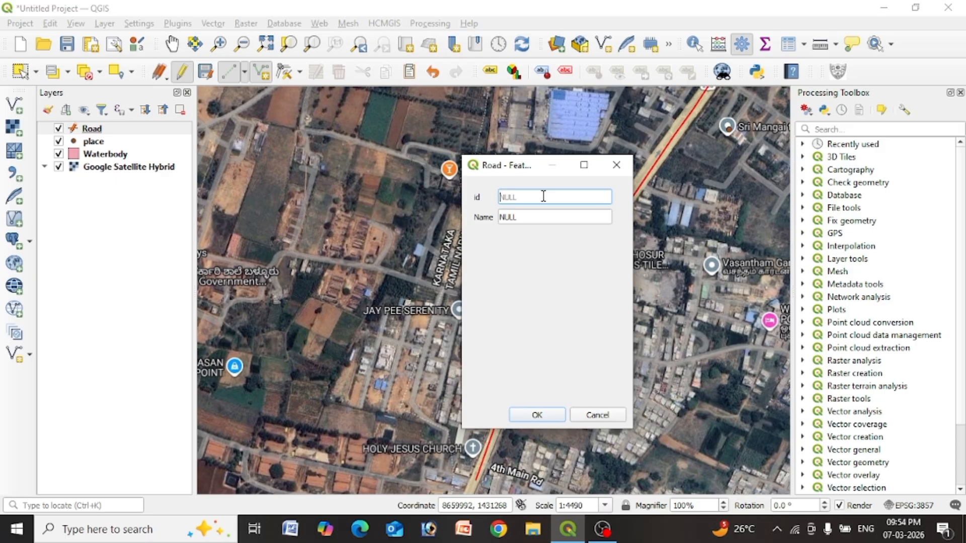
# - Give the ESI Ring Rd line id 2 and Name "Y road"
pyautogui.write('2')
pyautogui.click(517, 222)
pyautogui.write('Y road')
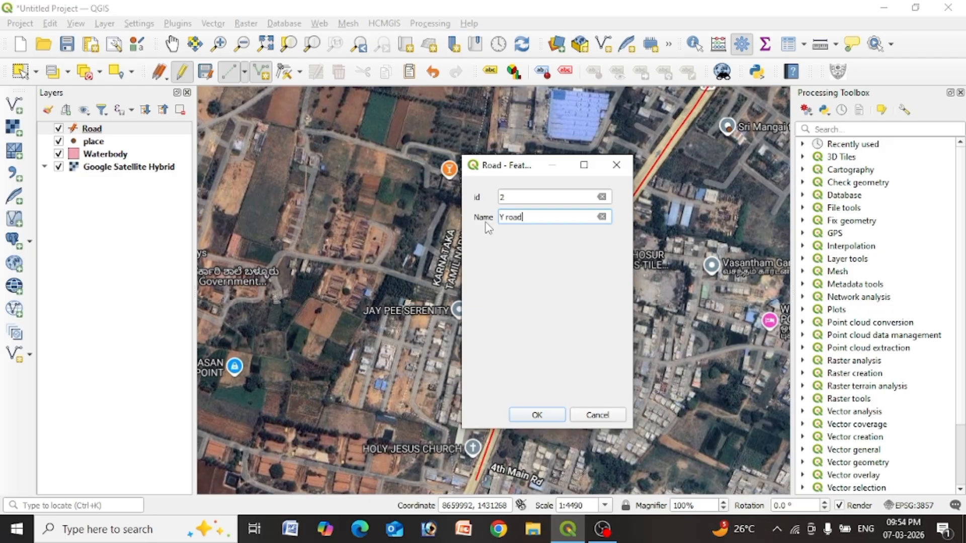
pyautogui.click(533, 416)
# - Save the new lines in the Road layer and end its editing session
pyautogui.scroll(-2, 418, 360)
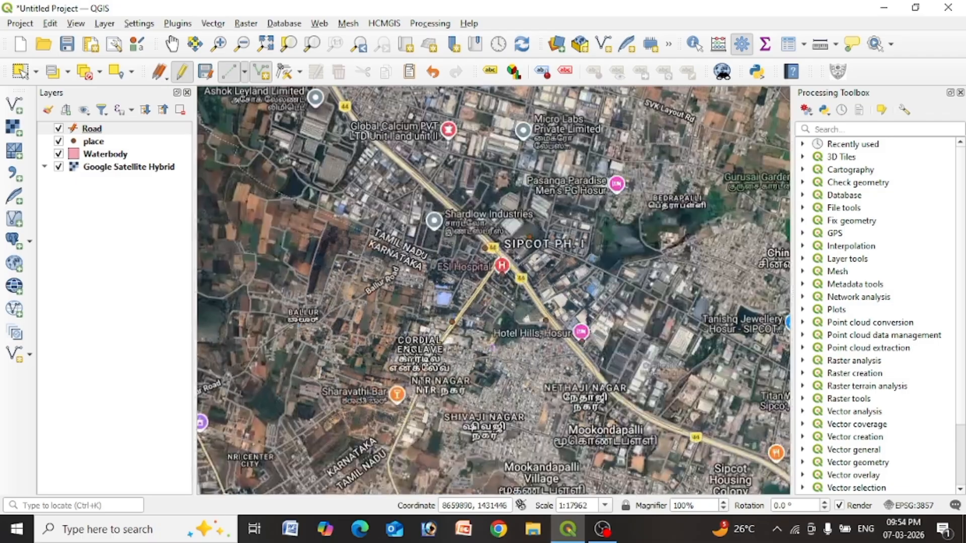
pyautogui.scroll(1, 508, 261)
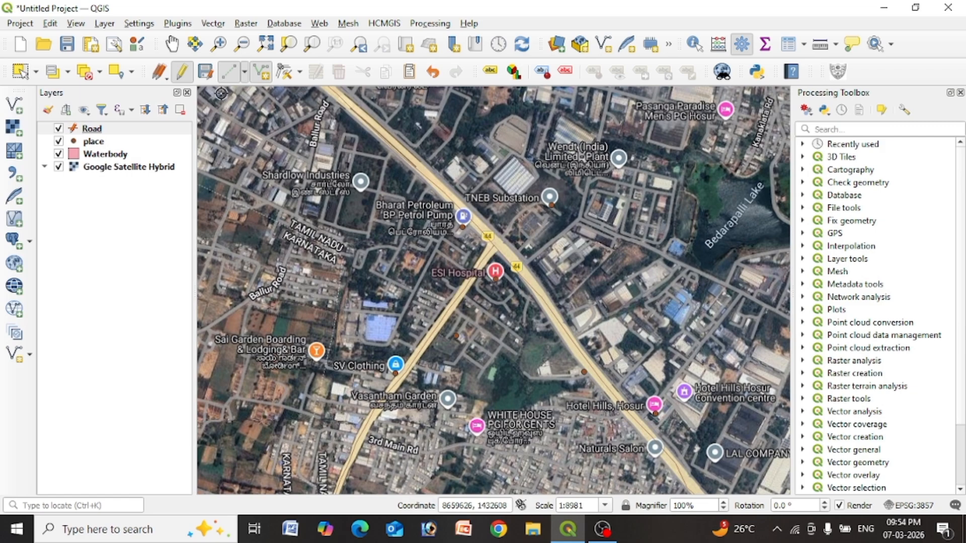
pyautogui.click(205, 72)
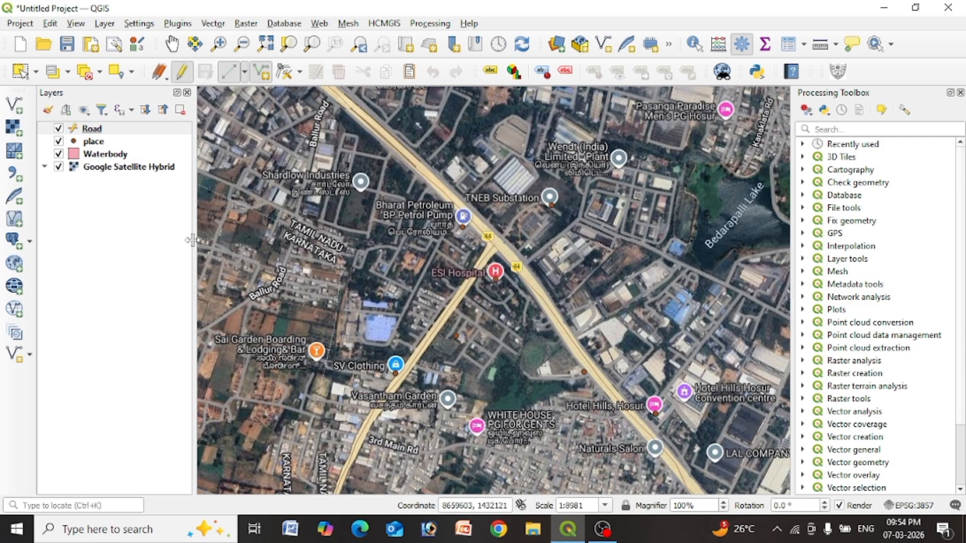
pyautogui.click(182, 75)
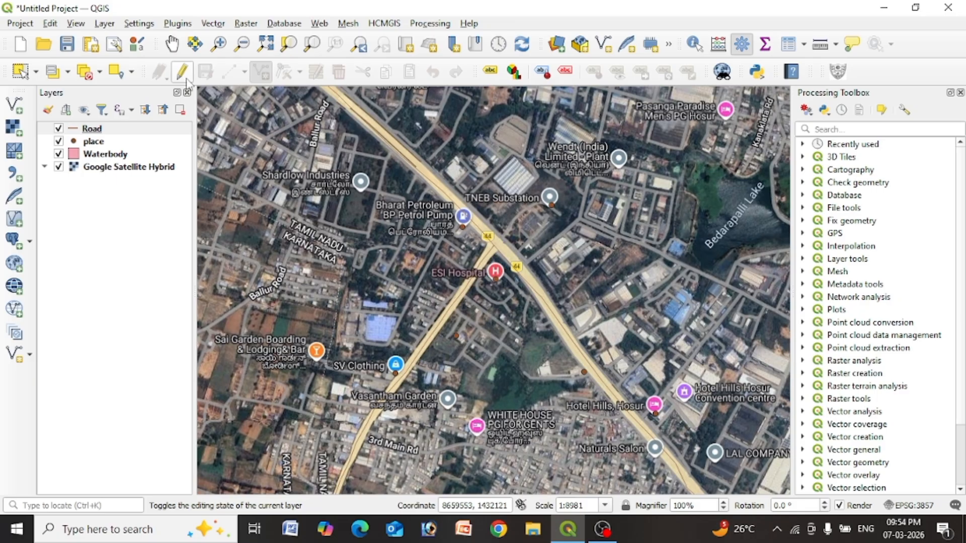
# - Open the Waterbody layer for editing and start a new polygon feature at Esi Lake
pyautogui.click(93, 143)
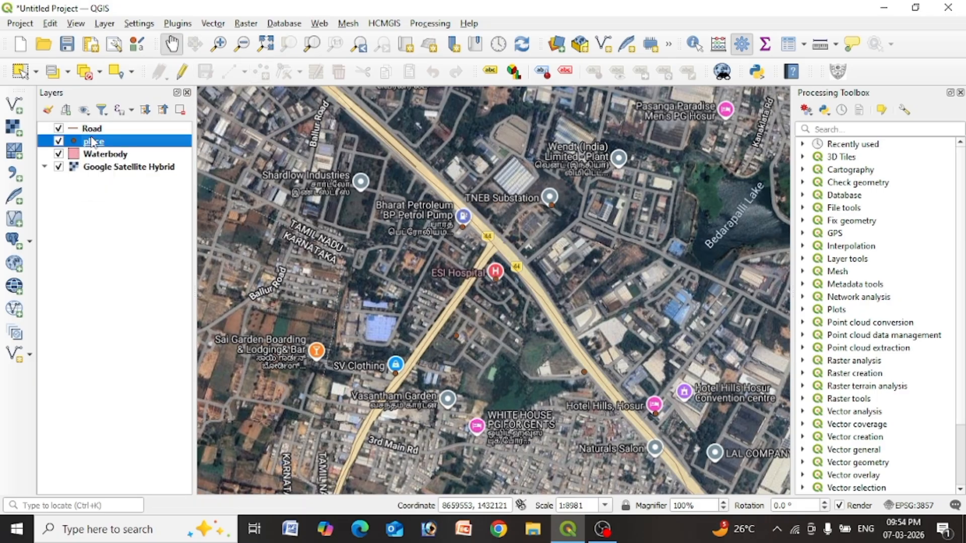
pyautogui.click(93, 134)
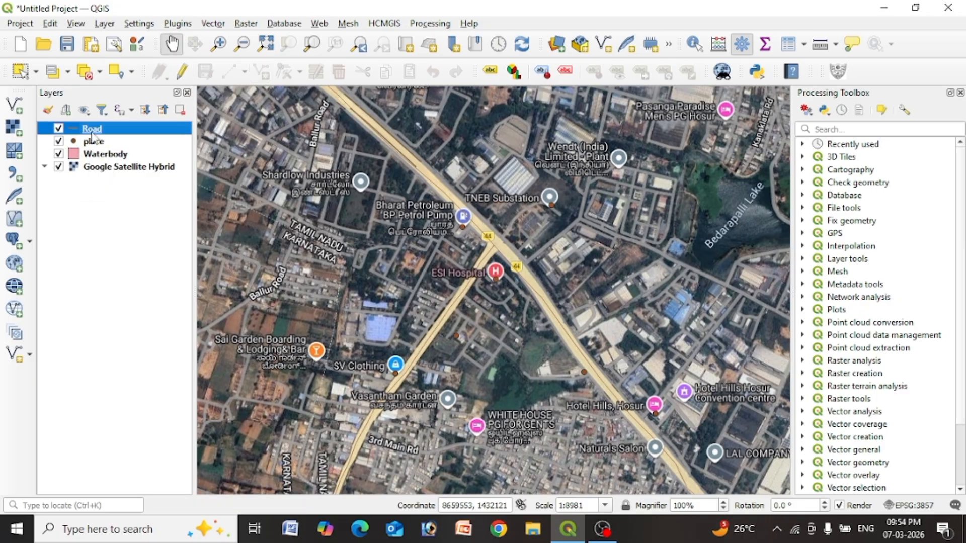
pyautogui.click(113, 155)
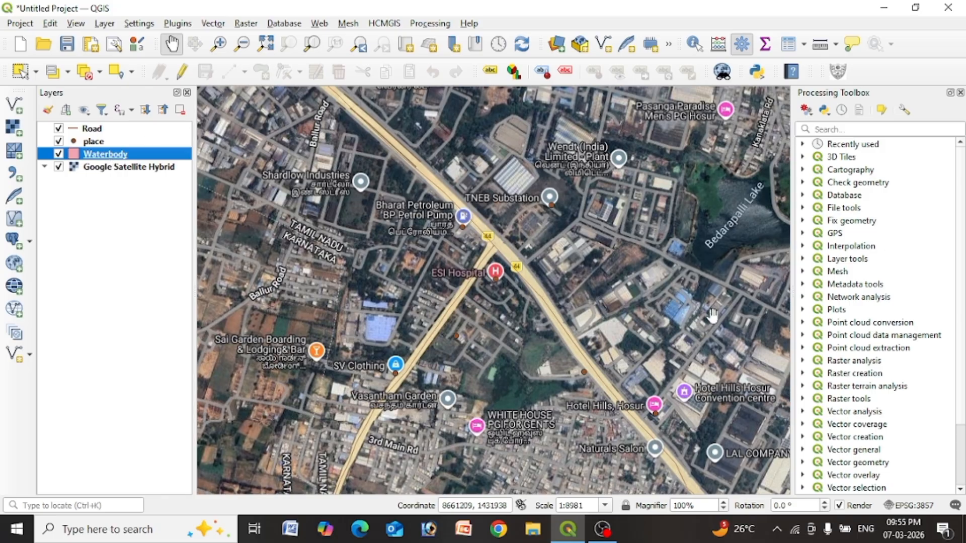
pyautogui.scroll(-1, 466, 288)
pyautogui.scroll(3, 495, 348)
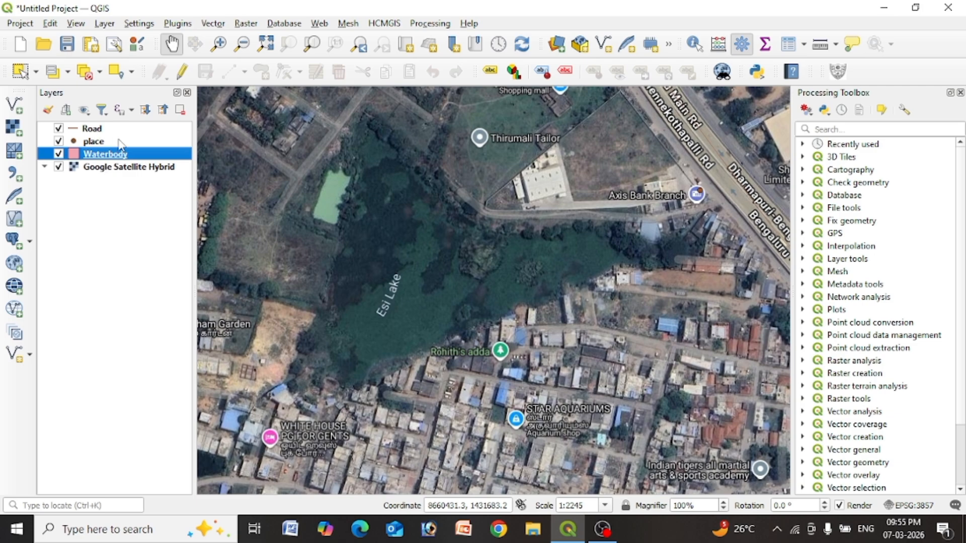
pyautogui.click(182, 72)
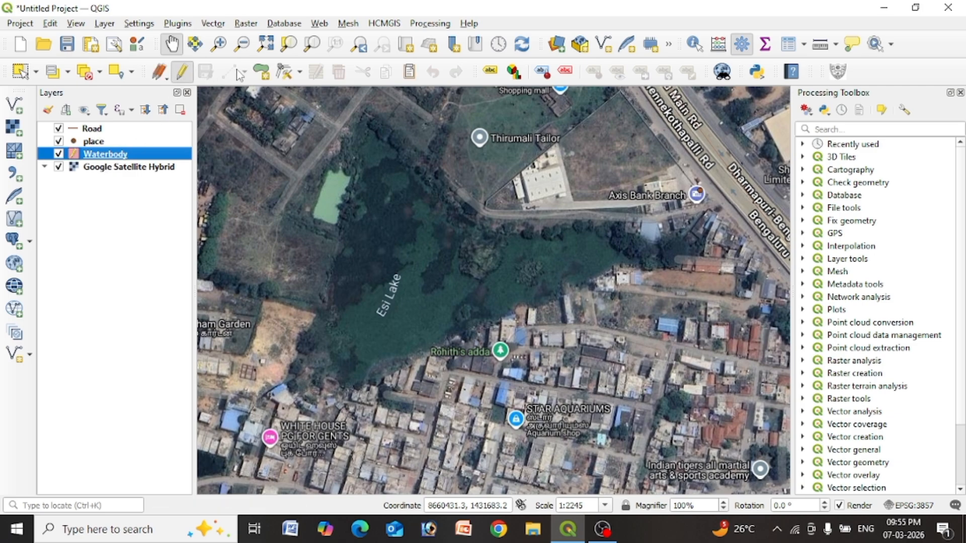
pyautogui.click(262, 76)
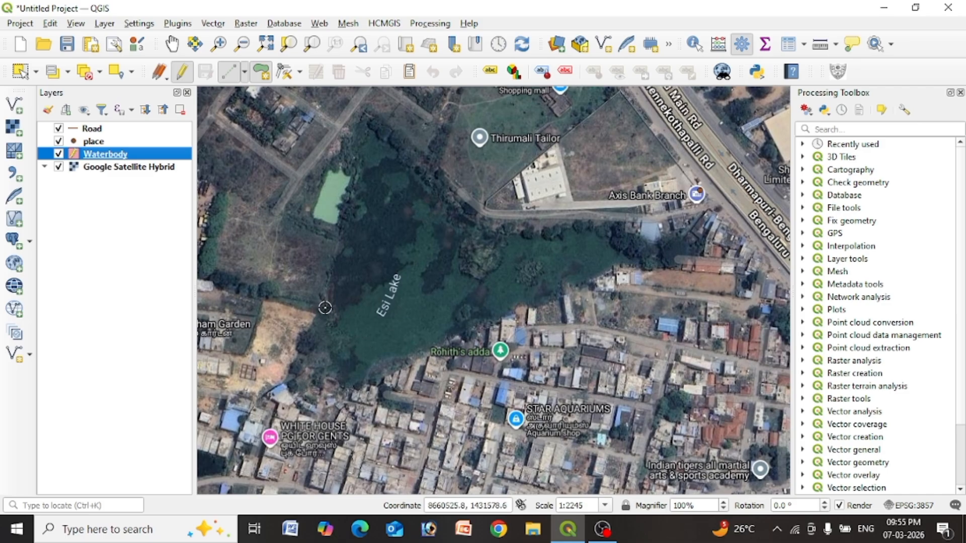
# - Trace the full shoreline of Esi Lake as a polygon and close its outline on the western bank
pyautogui.click(326, 276)
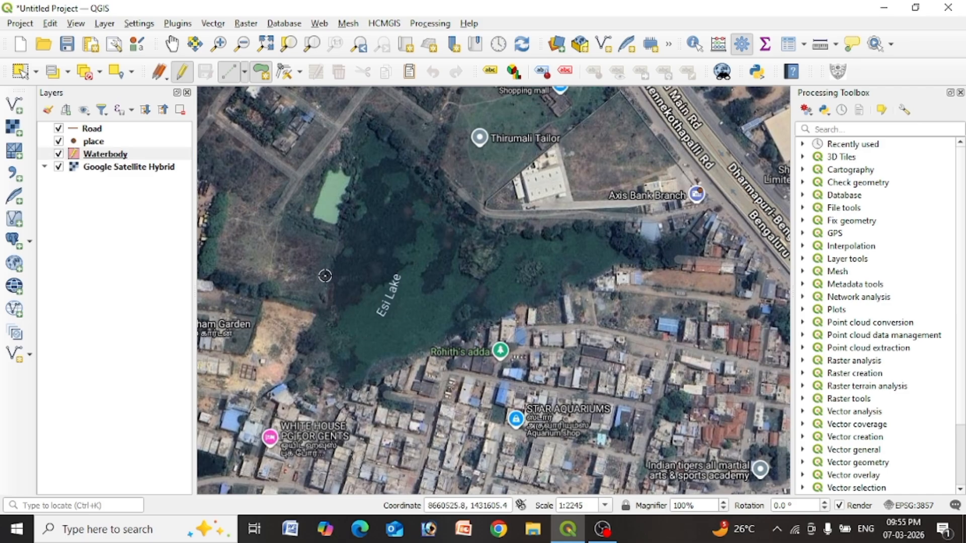
pyautogui.click(349, 195)
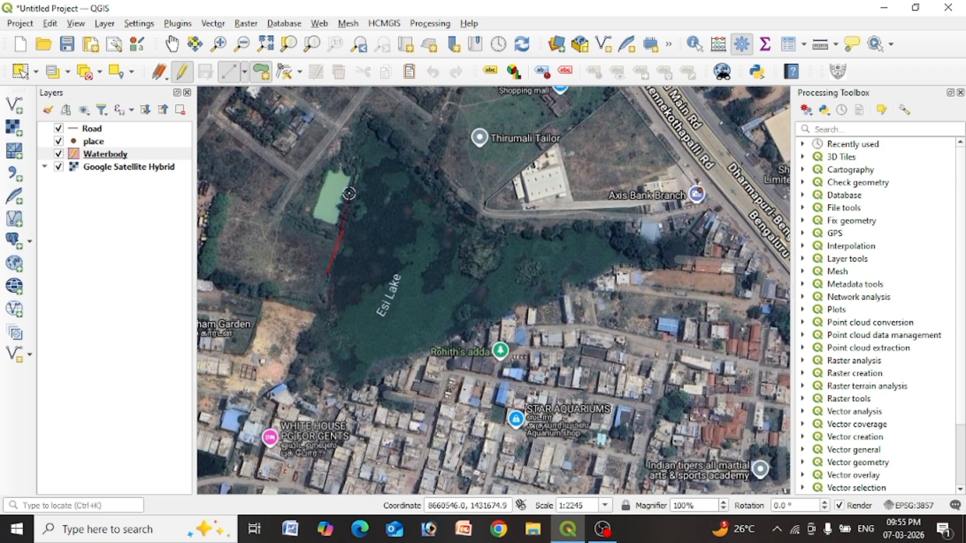
pyautogui.click(353, 159)
pyautogui.click(347, 140)
pyautogui.click(366, 106)
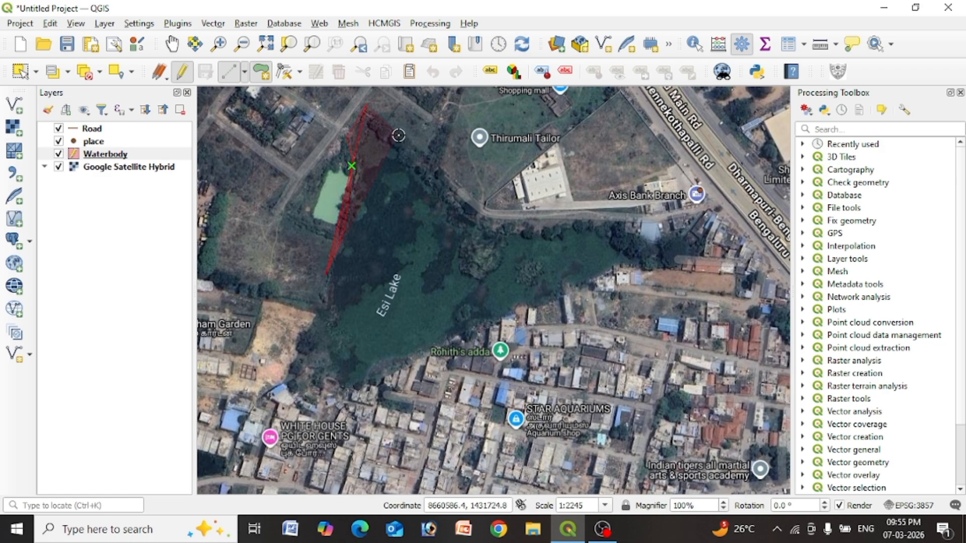
pyautogui.click(436, 189)
pyautogui.click(467, 215)
pyautogui.click(491, 226)
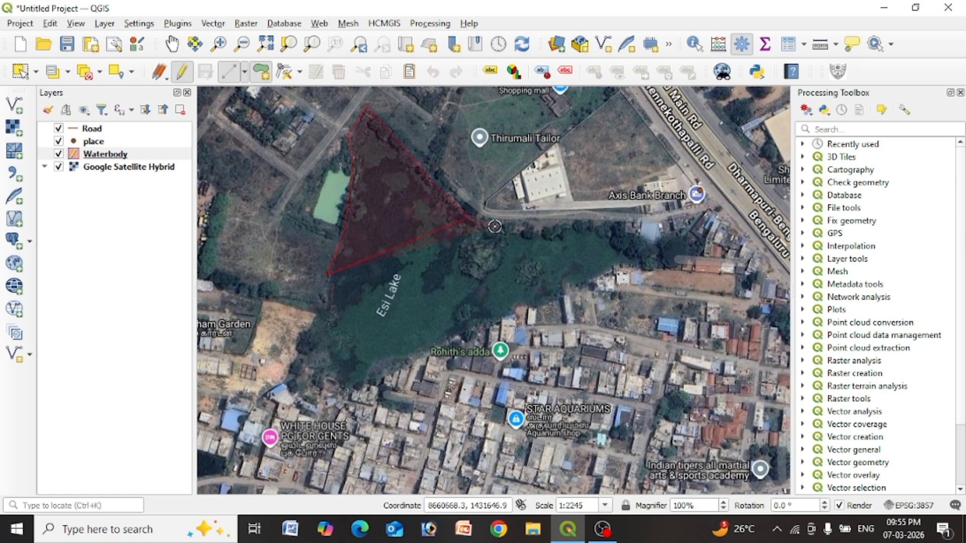
pyautogui.click(613, 218)
pyautogui.click(634, 223)
pyautogui.click(643, 249)
pyautogui.click(645, 263)
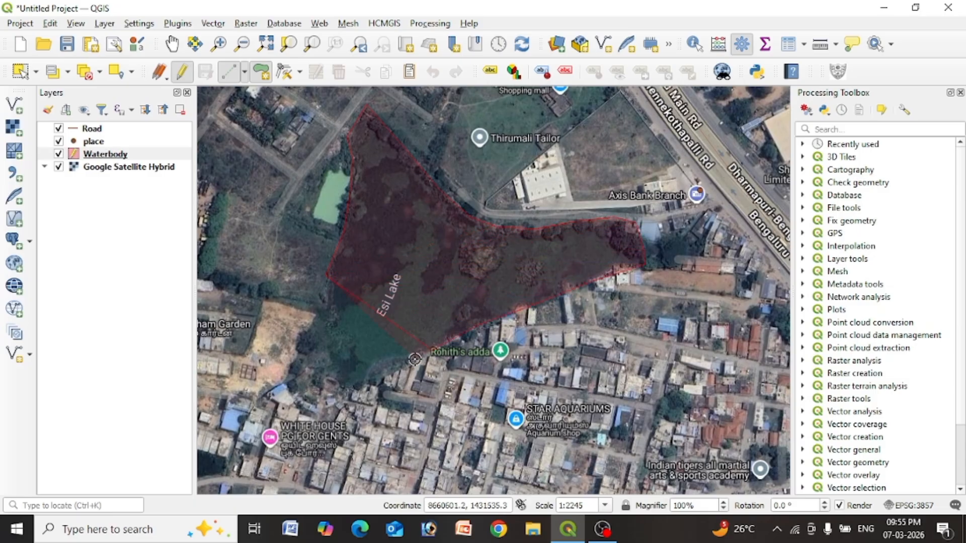
pyautogui.click(310, 347)
pyautogui.rightClick(314, 304)
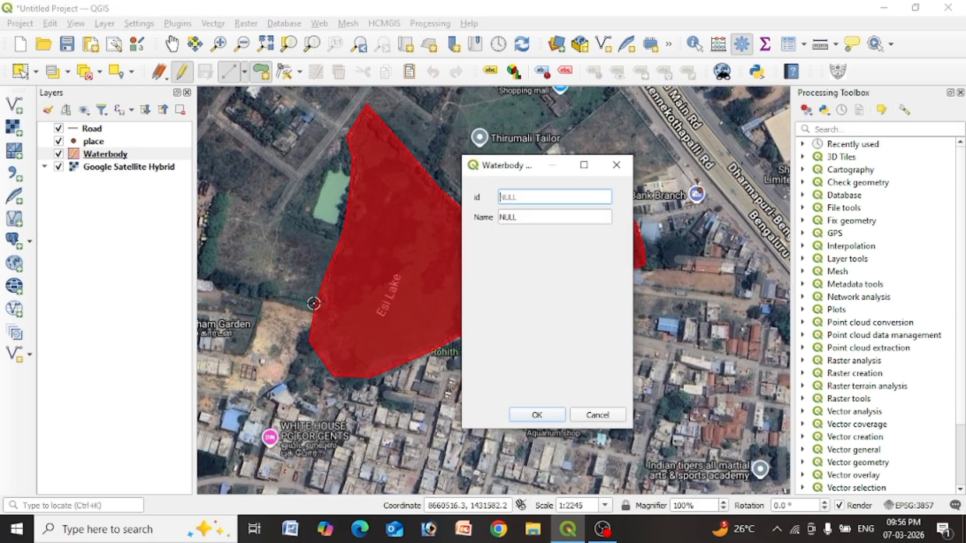
# - Give the Esi Lake polygon id 1 and Name "Esi lake"
pyautogui.write('1')
pyautogui.click(529, 218)
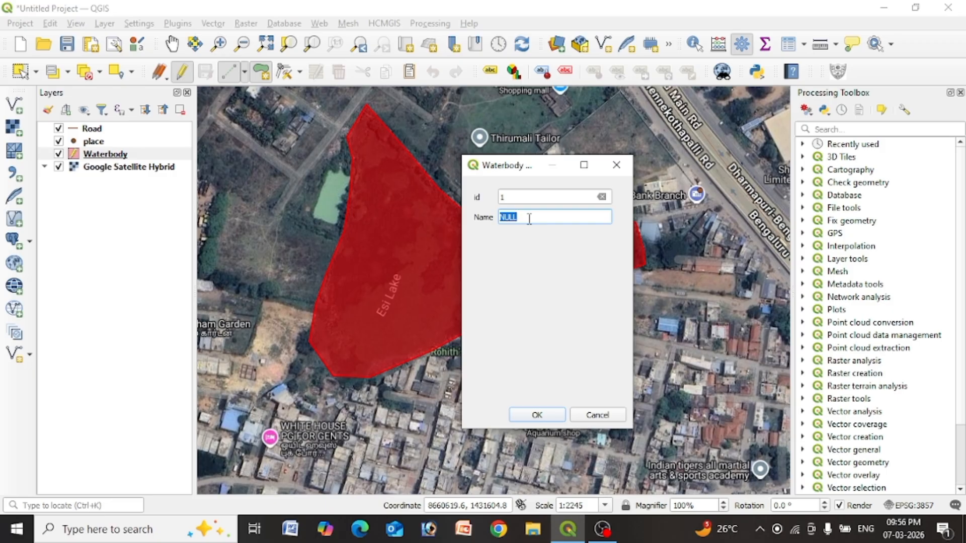
pyautogui.write('Esi lake')
pyautogui.click(547, 415)
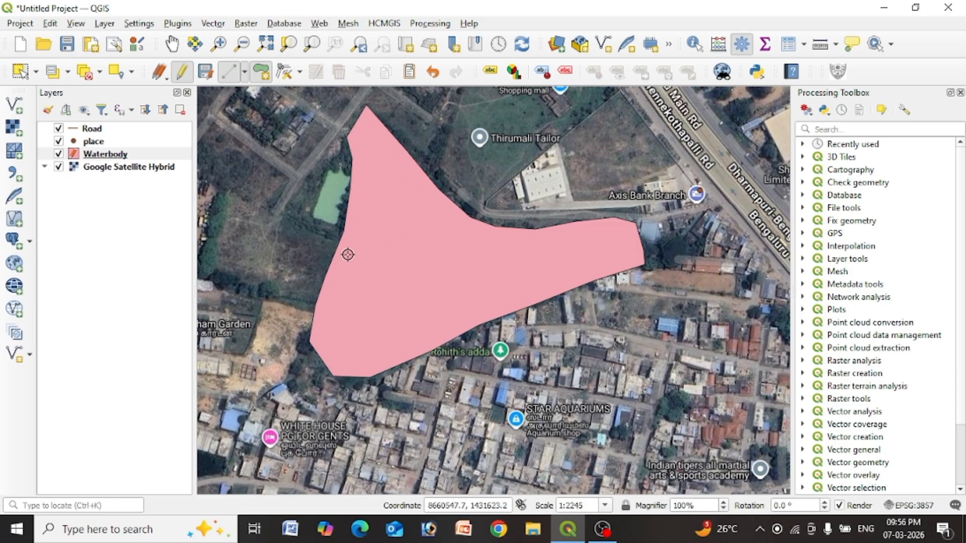
# - Trace the full shoreline of Bedarapalli Lake as a second Waterbody polygon, finishing the outline on its western bank
pyautogui.scroll(-3, 340, 257)
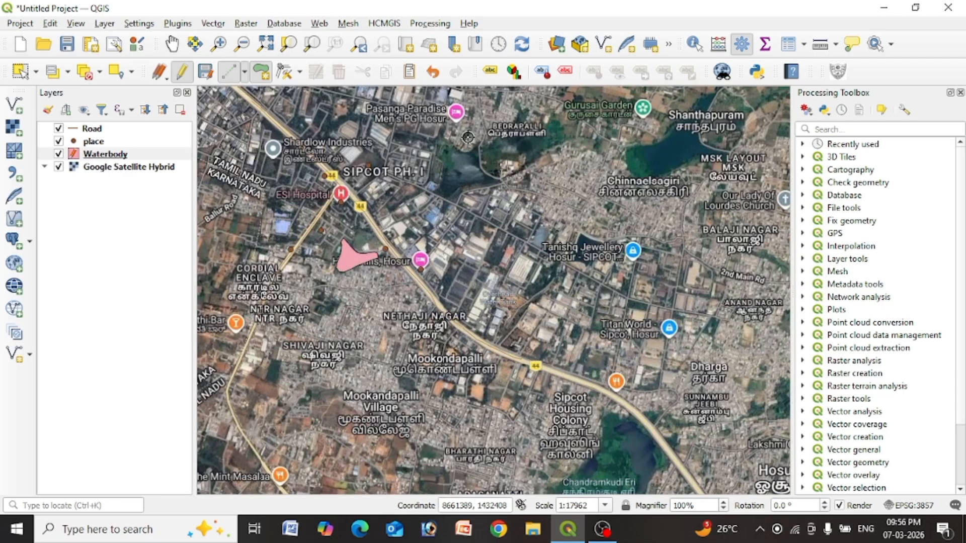
pyautogui.scroll(1, 451, 143)
pyautogui.scroll(1, 451, 143)
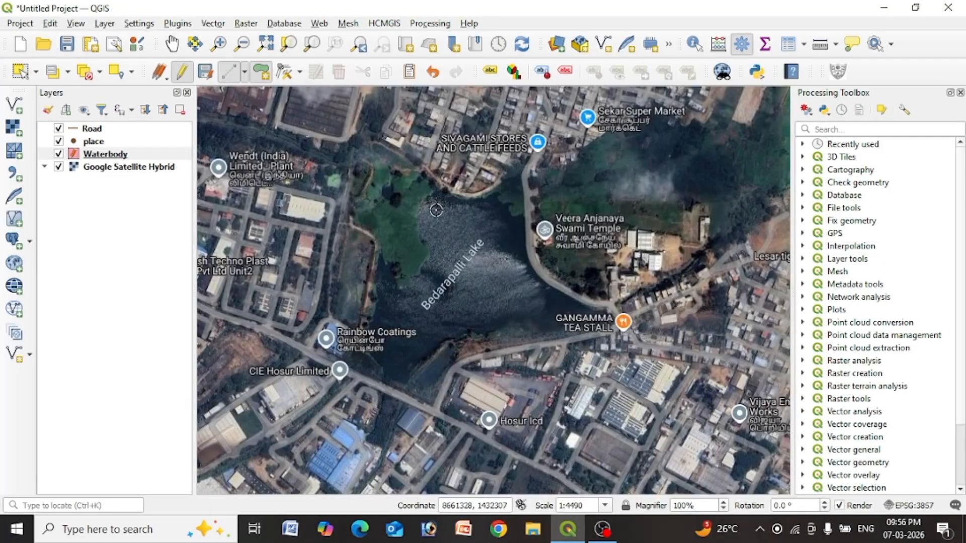
pyautogui.click(361, 339)
pyautogui.click(402, 385)
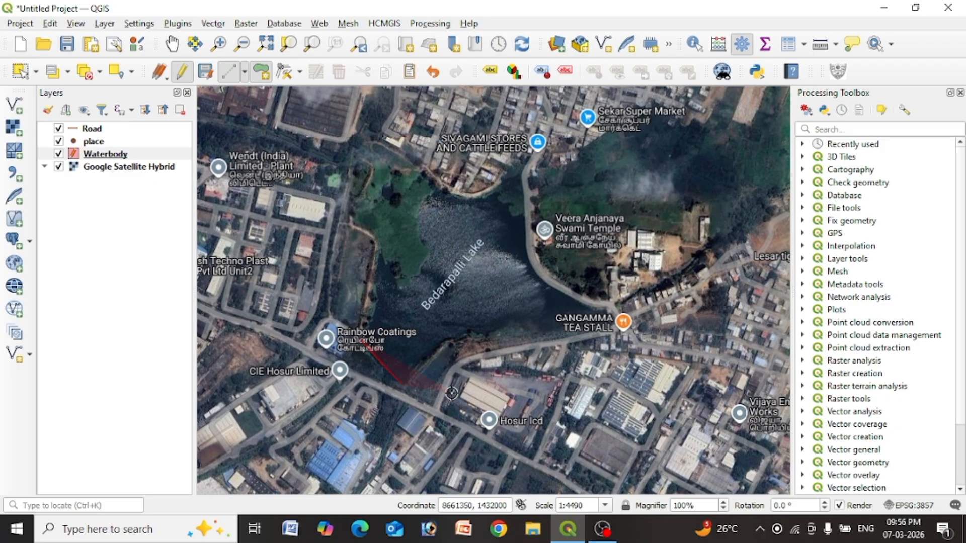
pyautogui.click(438, 394)
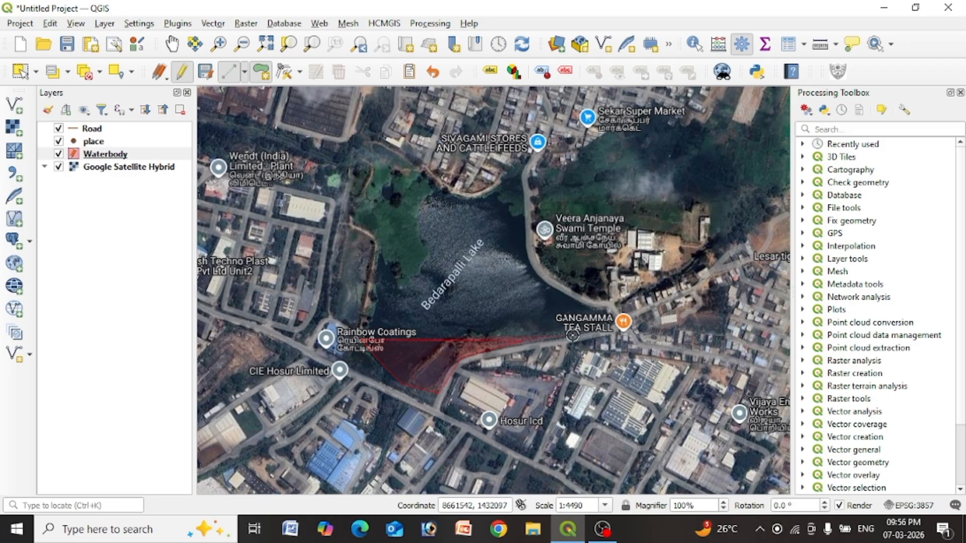
pyautogui.click(617, 324)
pyautogui.click(612, 304)
pyautogui.click(584, 298)
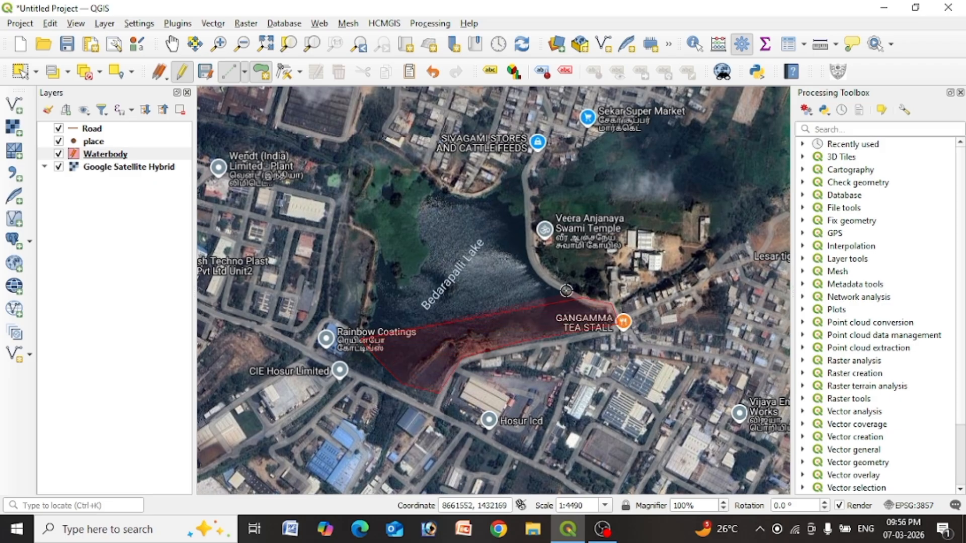
pyautogui.click(541, 276)
pyautogui.click(529, 257)
pyautogui.click(528, 230)
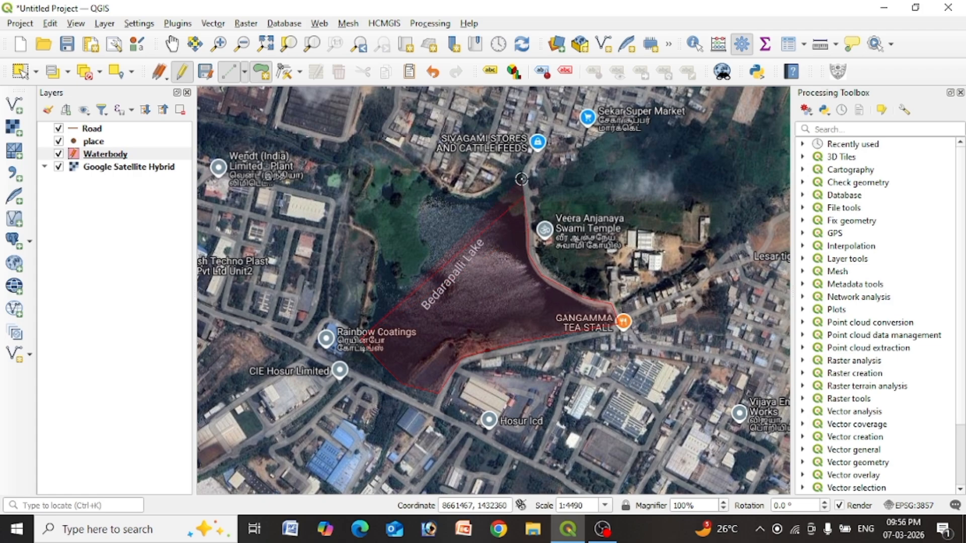
pyautogui.click(513, 164)
pyautogui.click(483, 195)
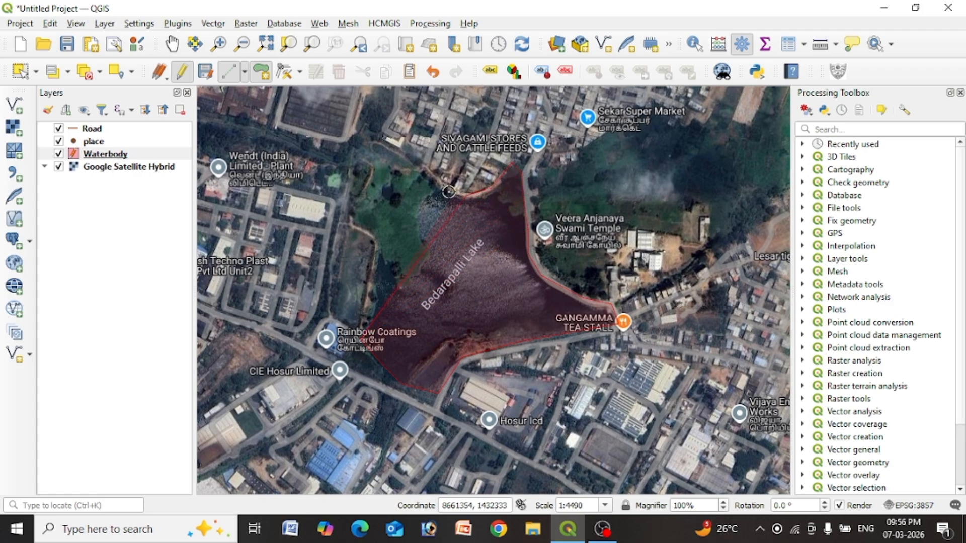
pyautogui.click(444, 187)
pyautogui.click(422, 172)
pyautogui.click(390, 151)
pyautogui.click(362, 141)
pyautogui.click(373, 168)
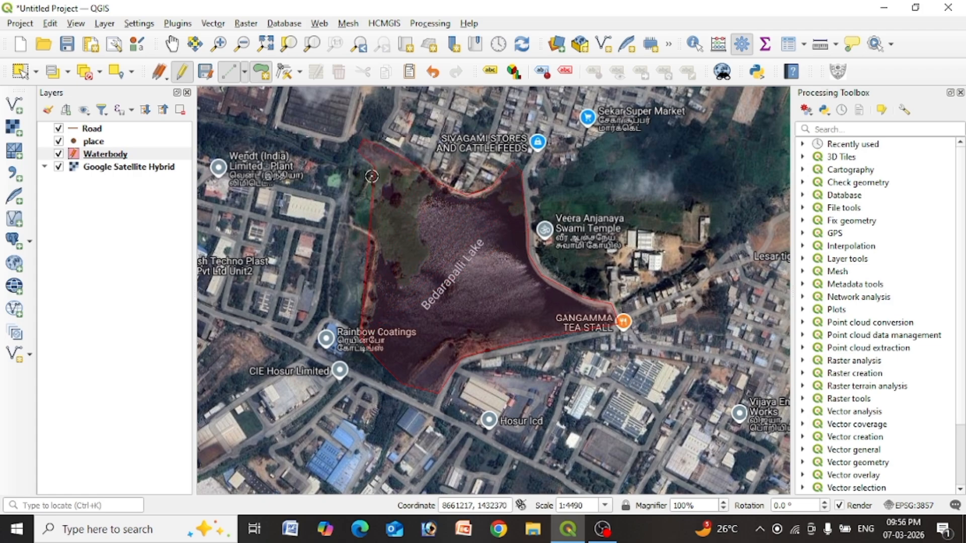
pyautogui.click(350, 222)
pyautogui.click(372, 240)
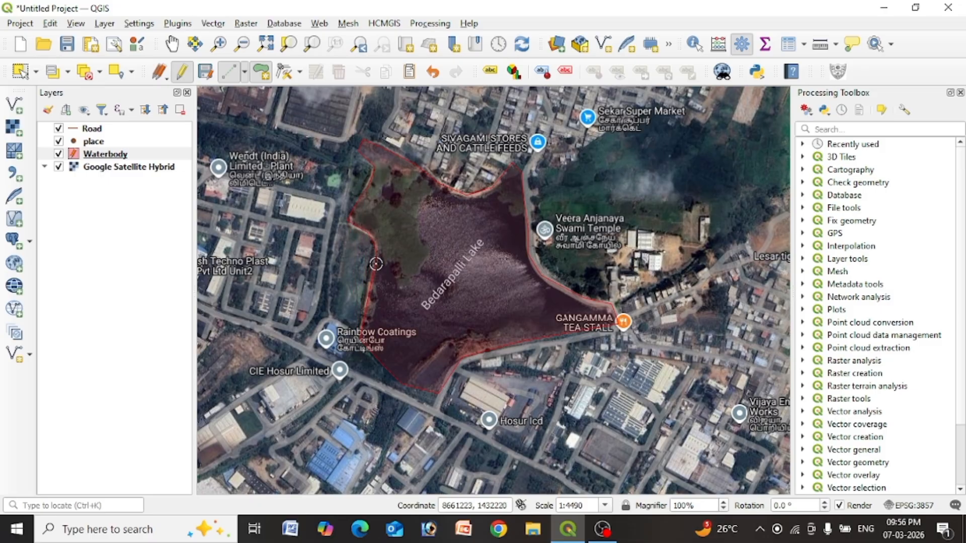
pyautogui.click(370, 291)
pyautogui.rightClick(370, 291)
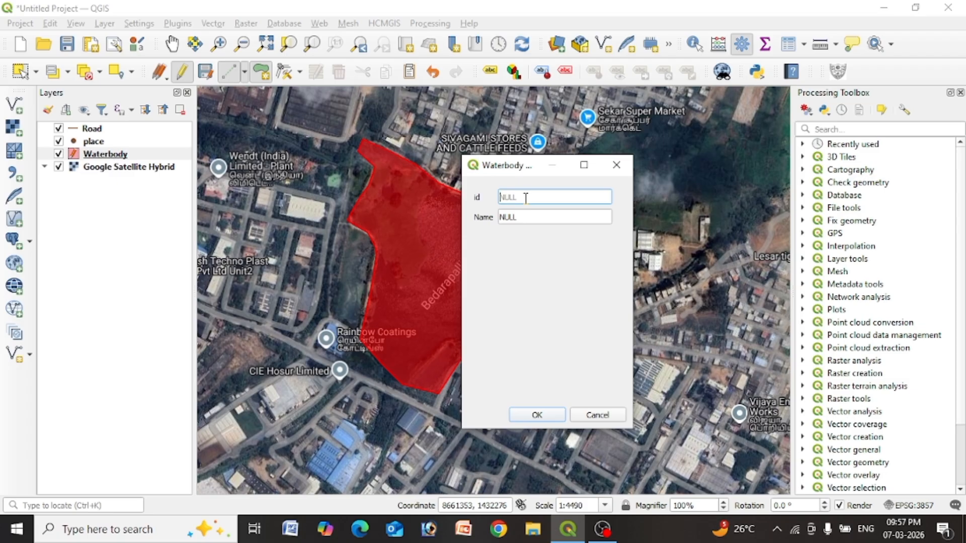
# - Give the Bedarapalli Lake polygon id 2 and Name "B Lake"
pyautogui.write('2')
pyautogui.press('Tab')
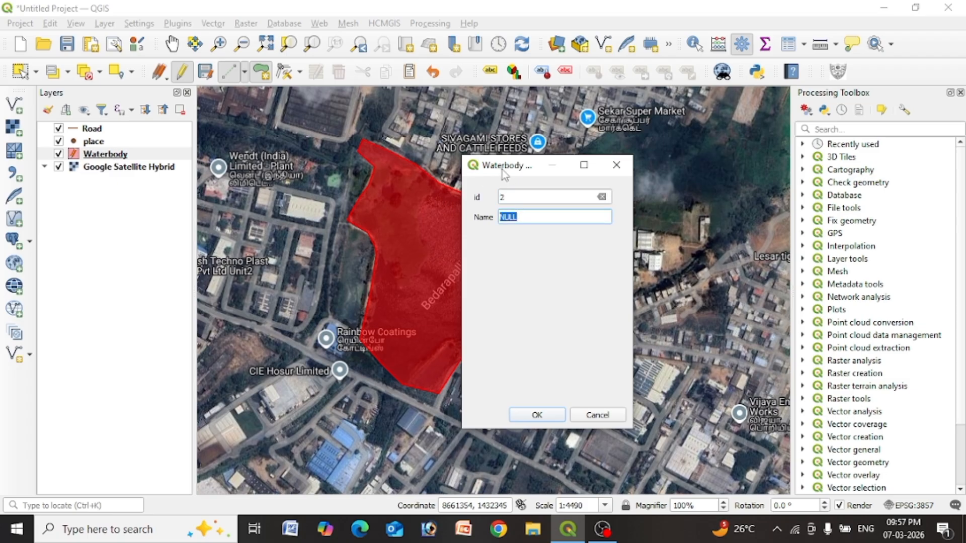
pyautogui.moveTo(507, 173); pyautogui.dragTo(598, 173)
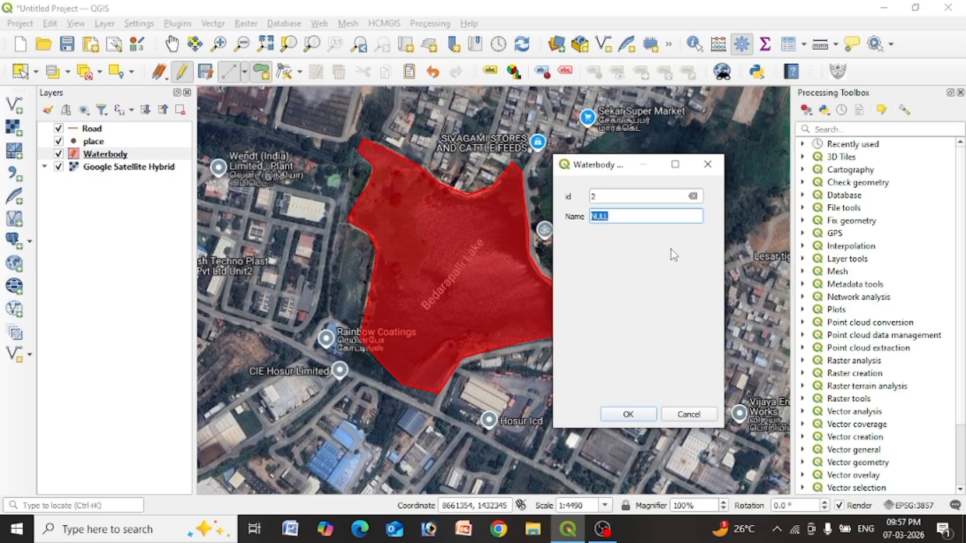
pyautogui.write('B Lake')
pyautogui.click(629, 414)
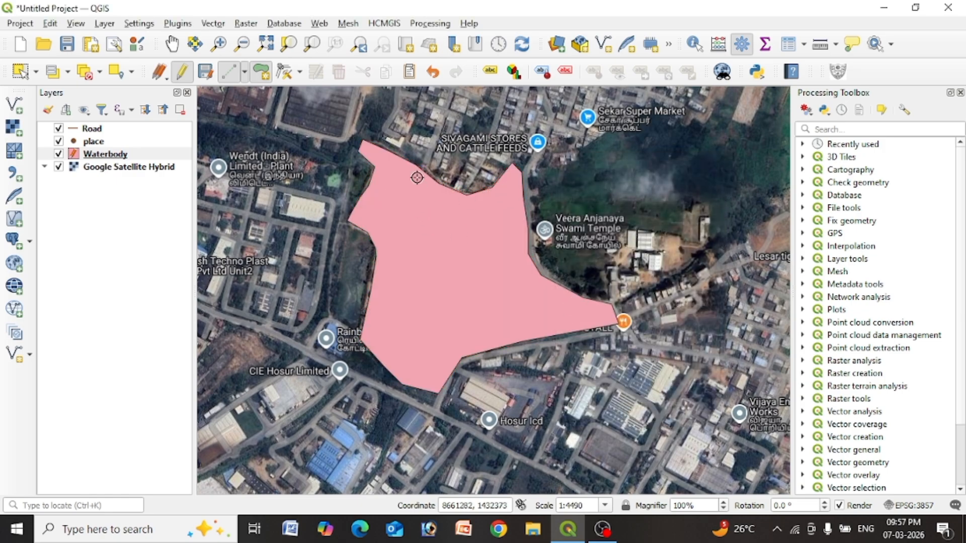
# - Save the lake polygons in the Waterbody layer and end its editing session
pyautogui.scroll(-2, 568, 202)
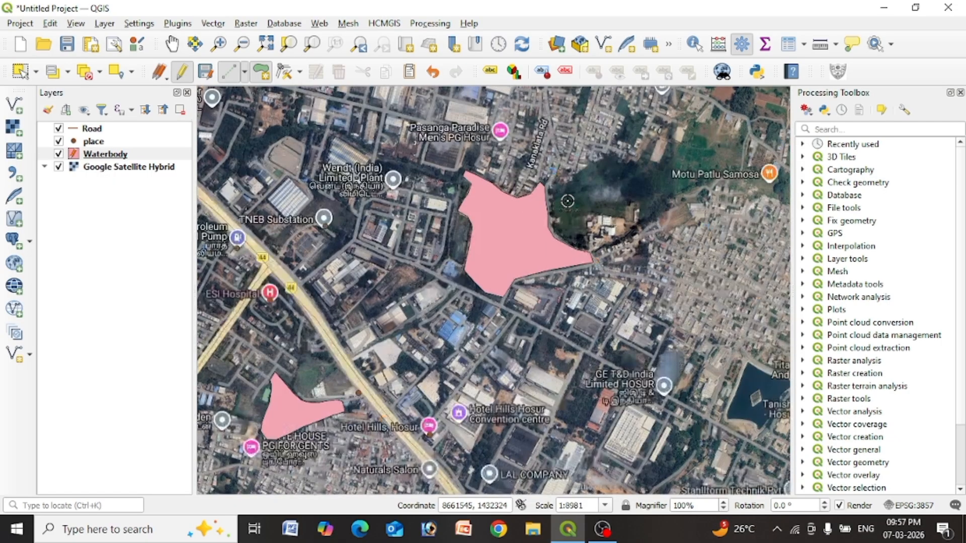
pyautogui.scroll(-1, 357, 236)
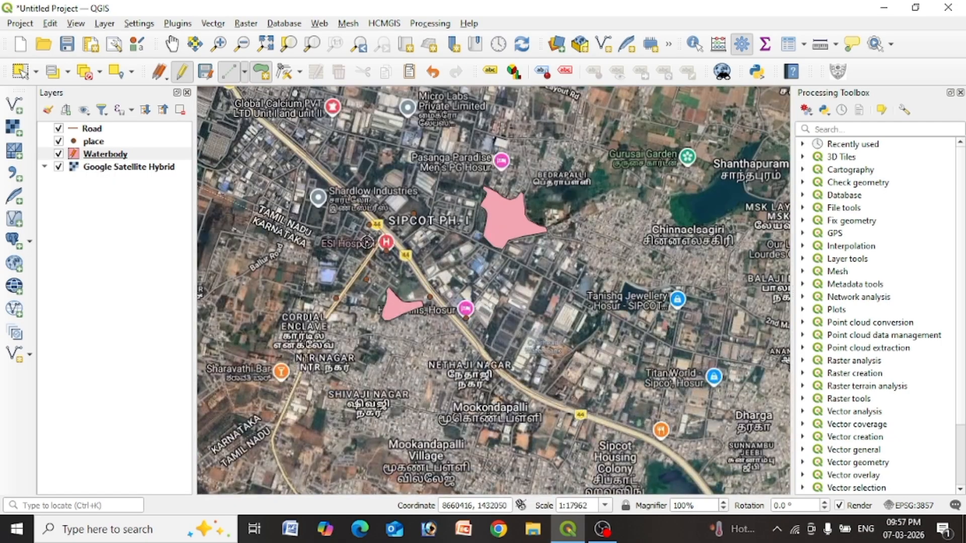
pyautogui.scroll(1, 366, 247)
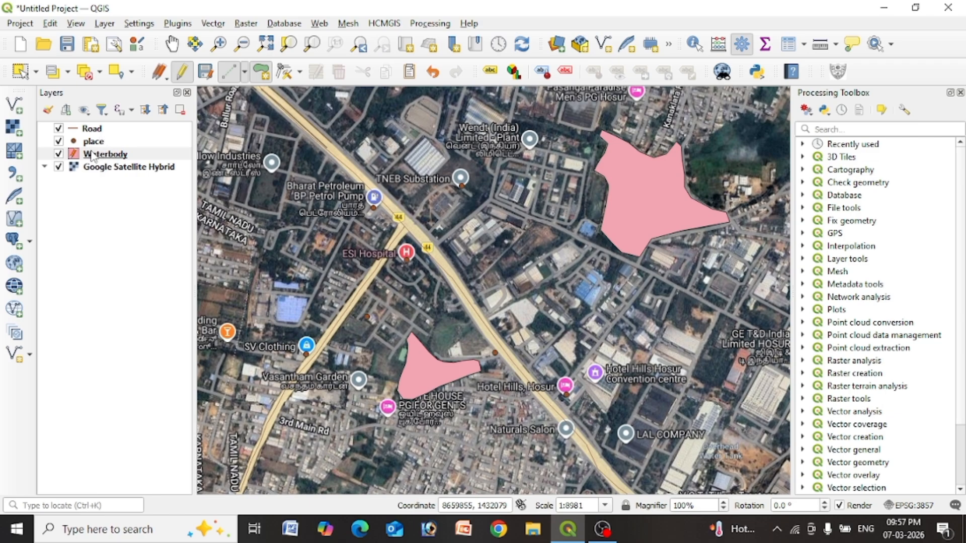
pyautogui.click(117, 153)
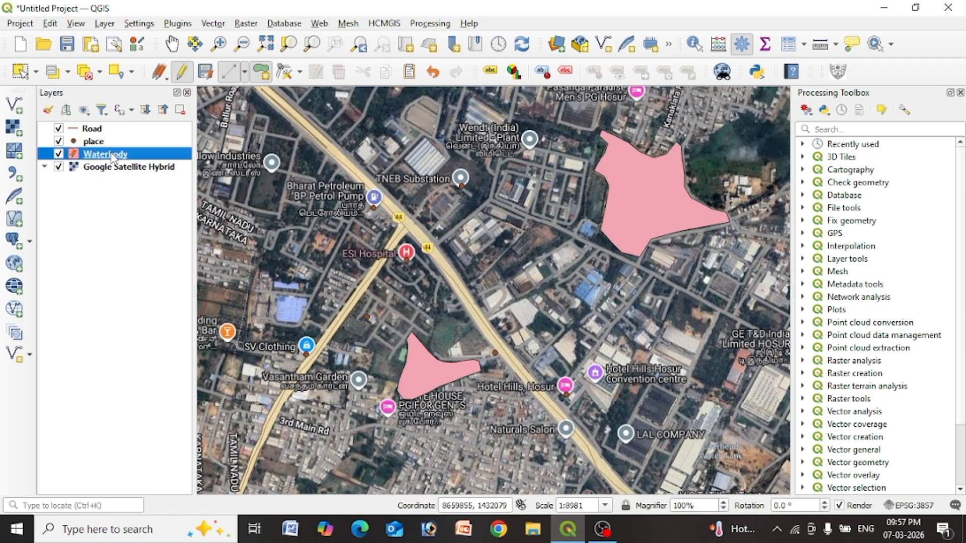
pyautogui.click(185, 74)
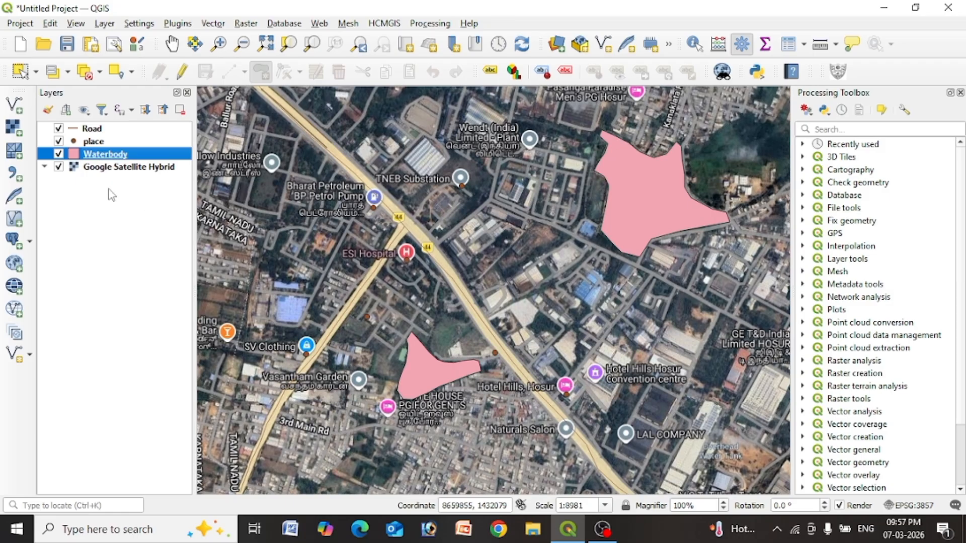
pyautogui.click(87, 130)
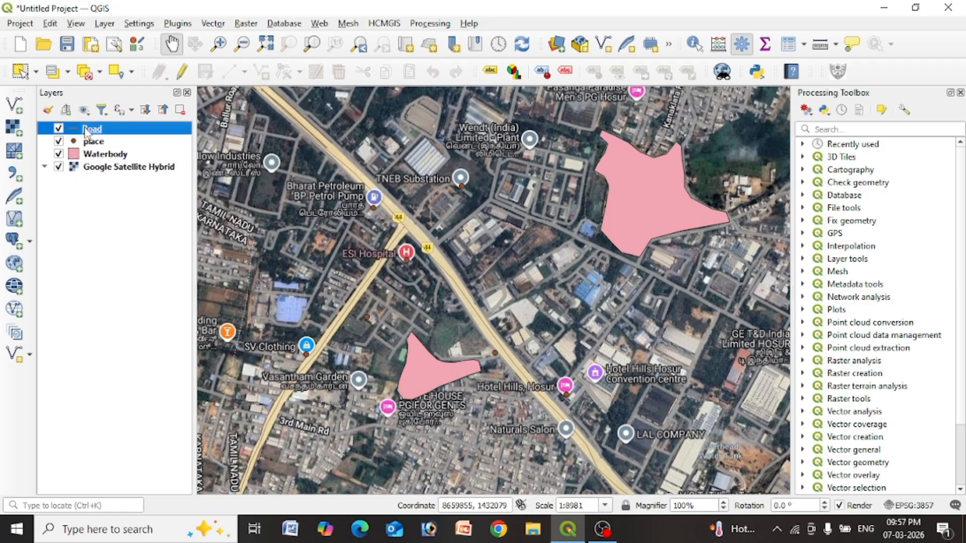
pyautogui.click(92, 141)
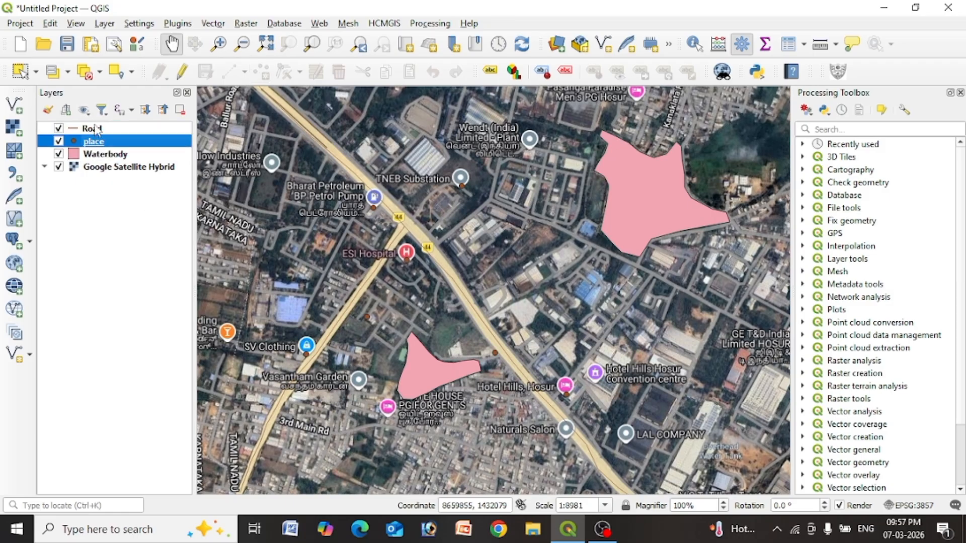
pyautogui.click(95, 129)
pyautogui.click(103, 155)
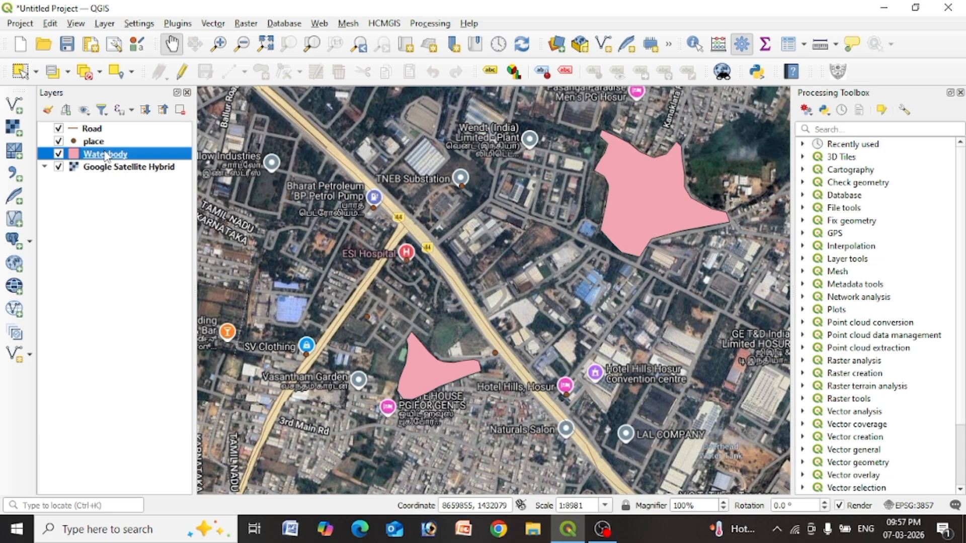
pyautogui.click(98, 145)
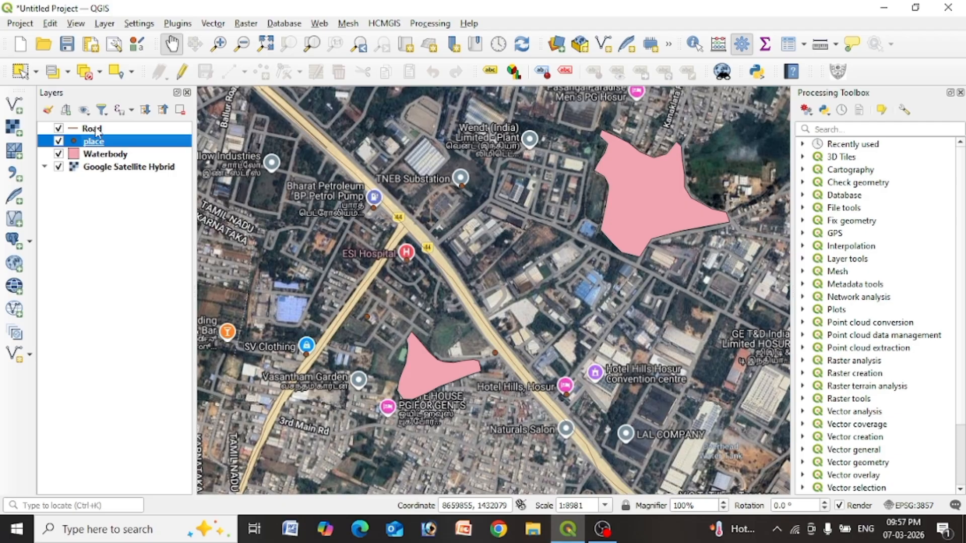
pyautogui.click(97, 130)
pyautogui.click(113, 156)
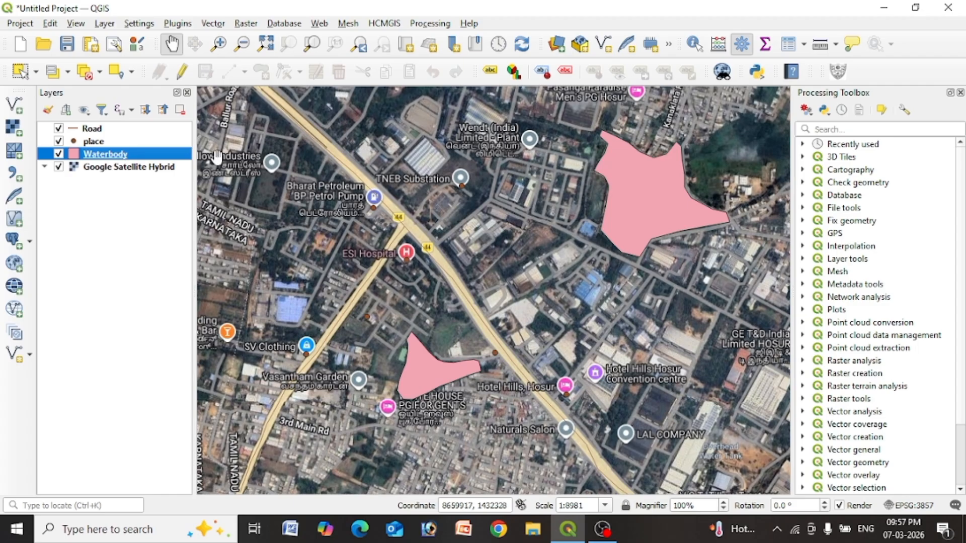
# - Hide the Google Satellite Hybrid basemap and remove it from the project, leaving only the digitized layers
pyautogui.click(140, 169)
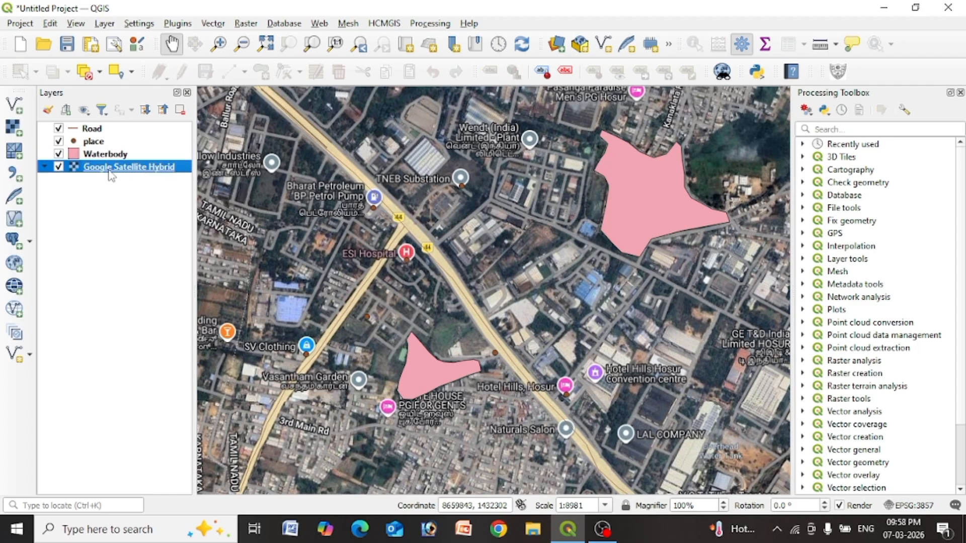
pyautogui.click(58, 167)
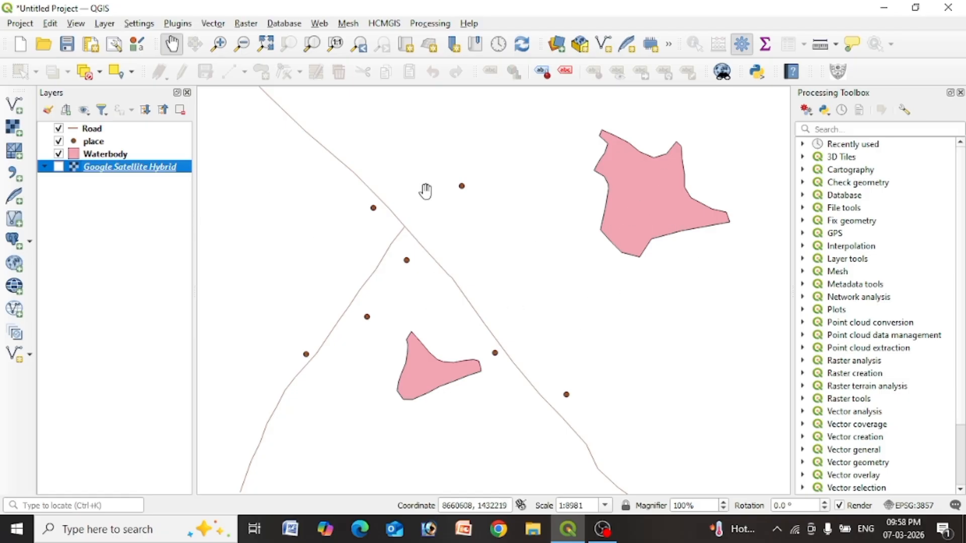
pyautogui.rightClick(147, 170)
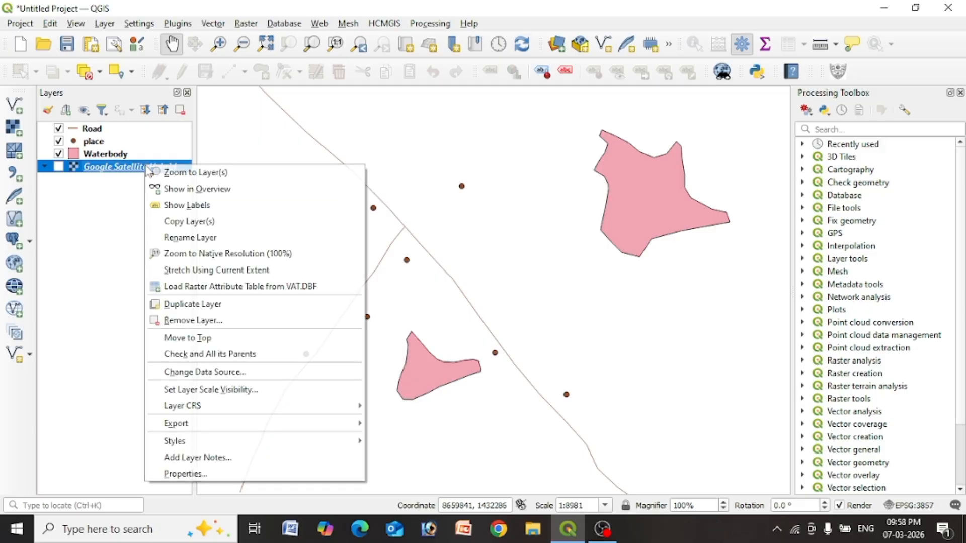
pyautogui.click(182, 321)
pyautogui.click(451, 278)
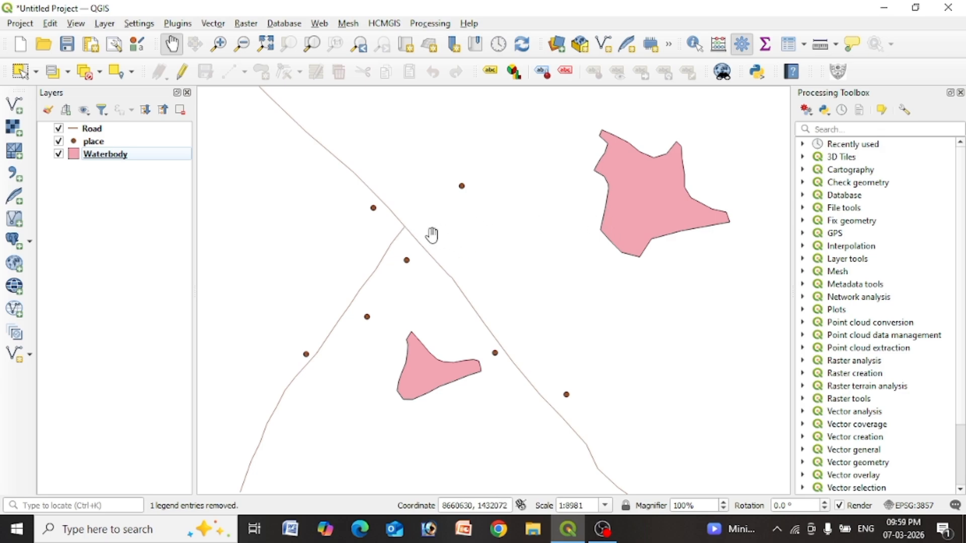
# - Change the Waterbody layer's fill colour to blue (#2196ff) in its symbology and apply it to the map
pyautogui.click(110, 160)
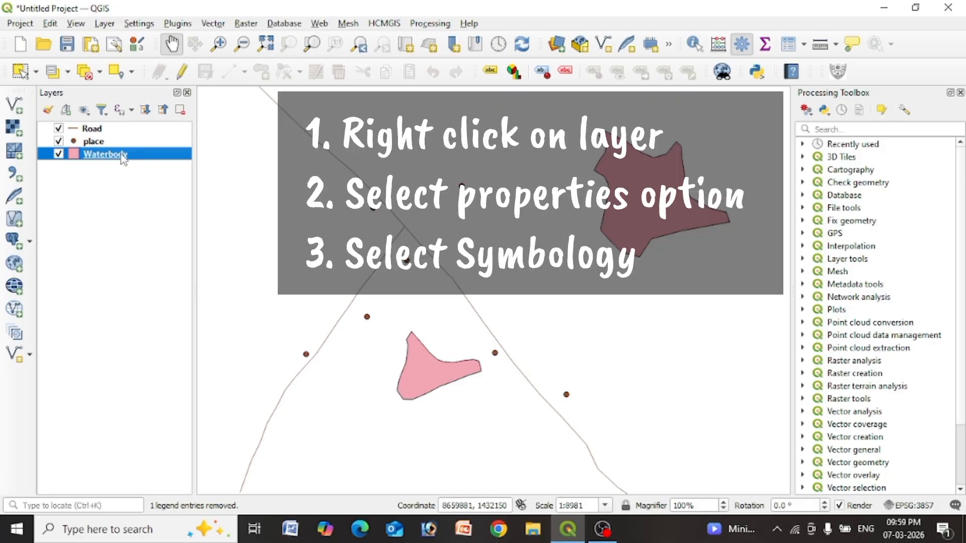
pyautogui.rightClick(124, 160)
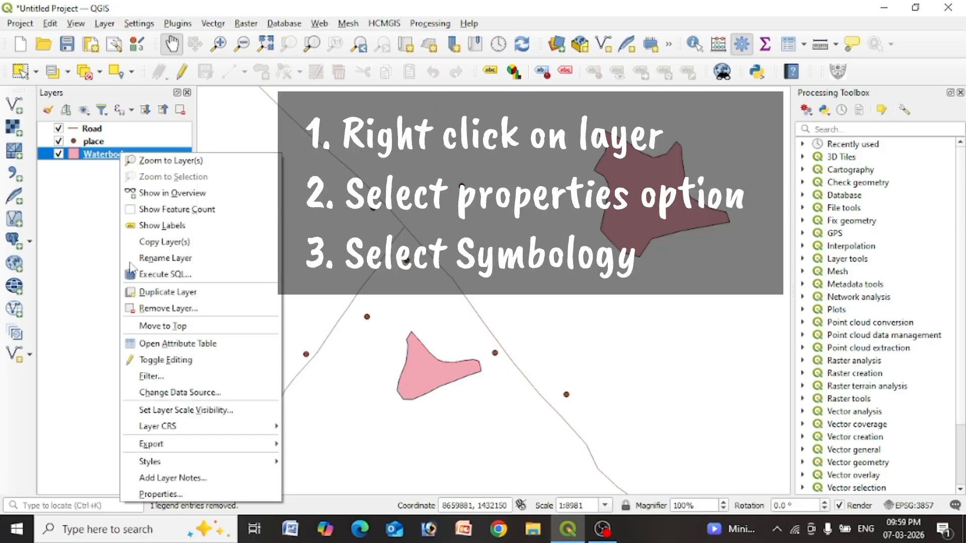
pyautogui.click(157, 496)
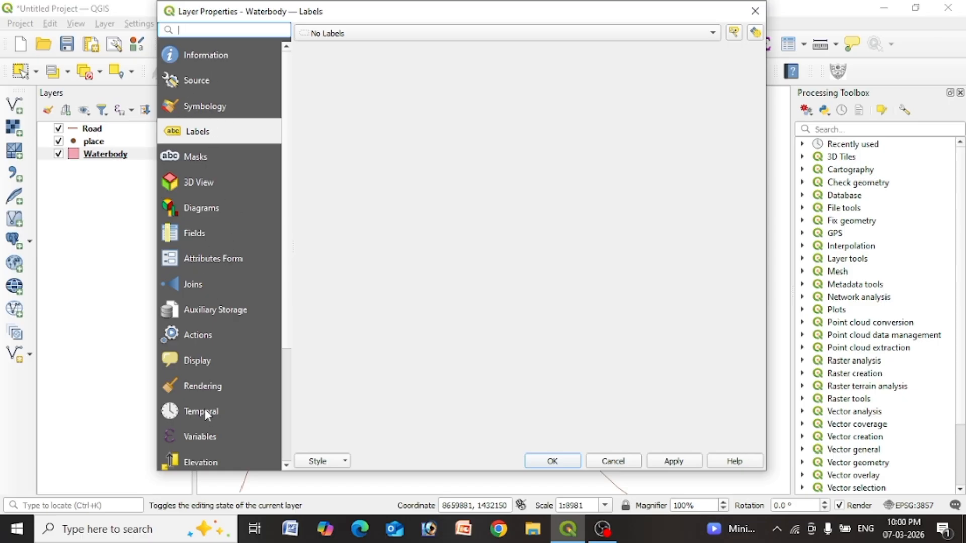
pyautogui.click(201, 114)
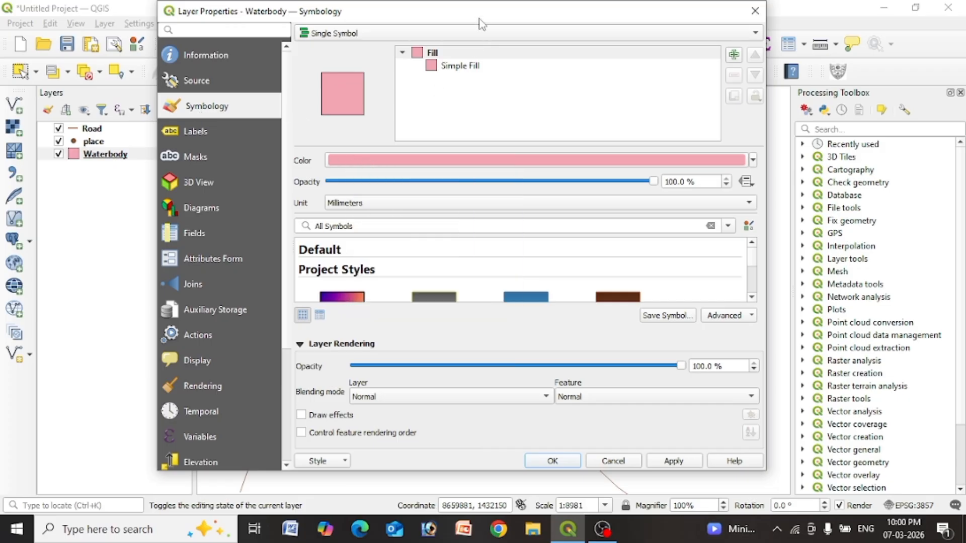
pyautogui.moveTo(483, 11); pyautogui.dragTo(241, 248)
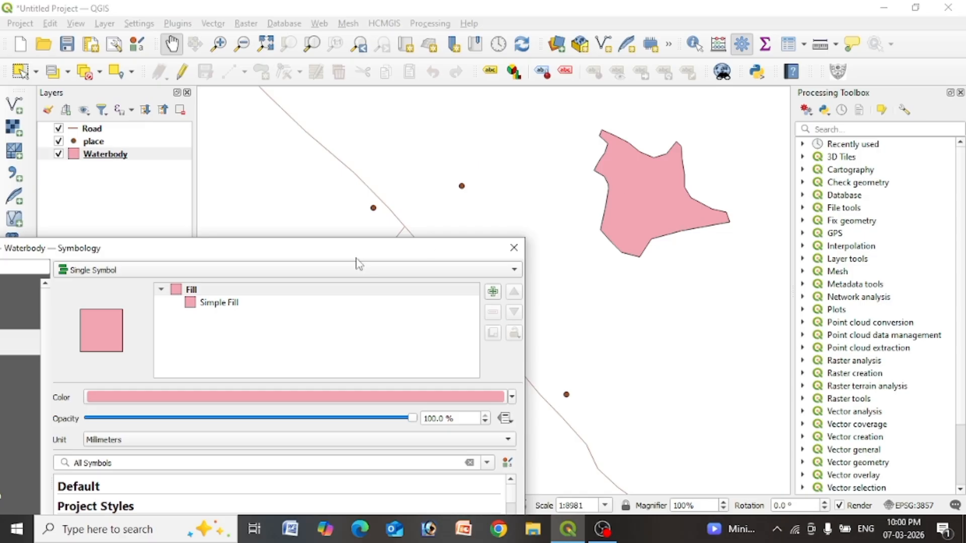
pyautogui.moveTo(312, 252); pyautogui.dragTo(494, 29)
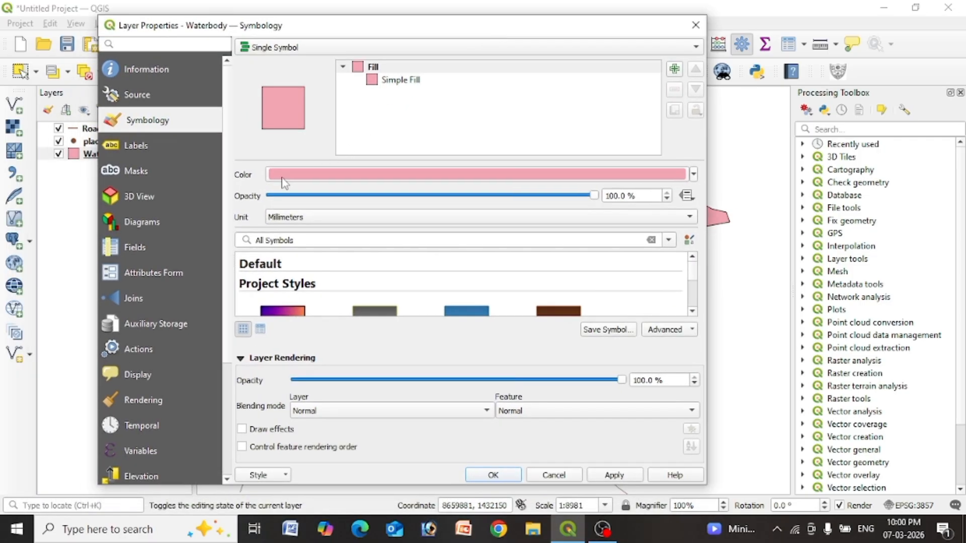
pyautogui.click(292, 179)
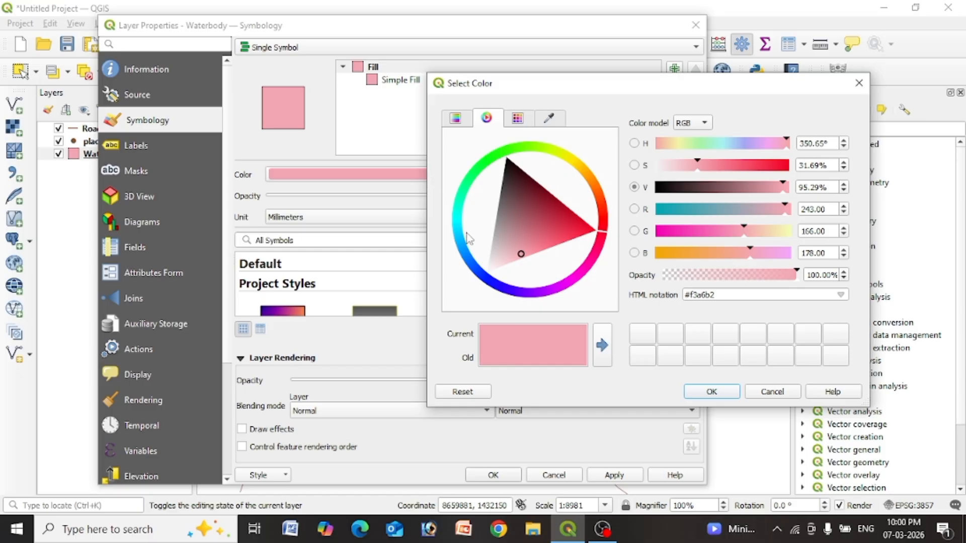
pyautogui.moveTo(458, 239); pyautogui.dragTo(479, 241)
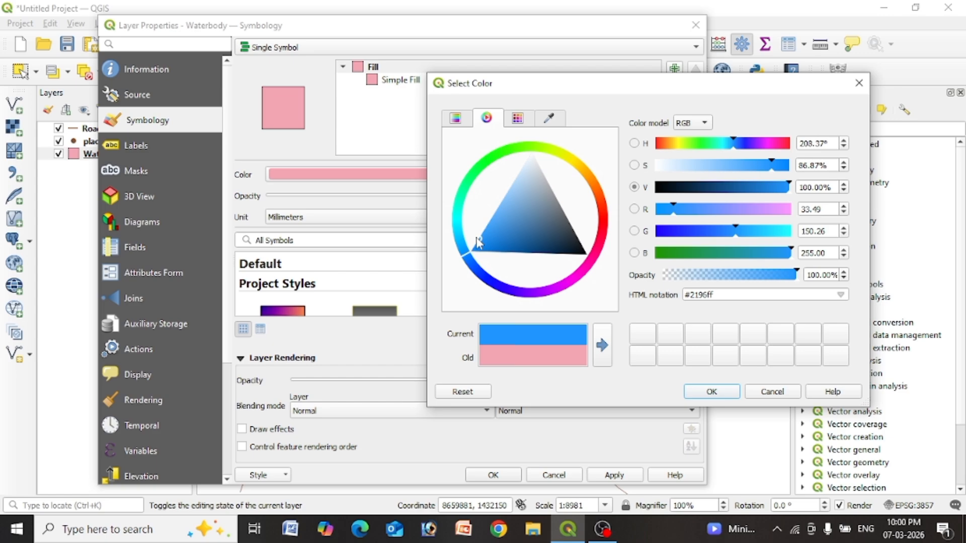
pyautogui.click(713, 392)
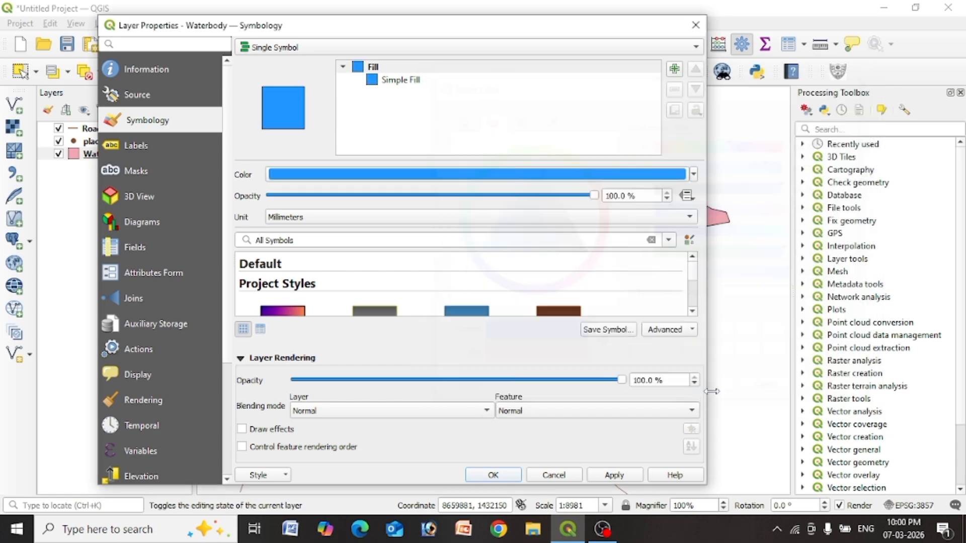
pyautogui.click(615, 475)
pyautogui.click(511, 475)
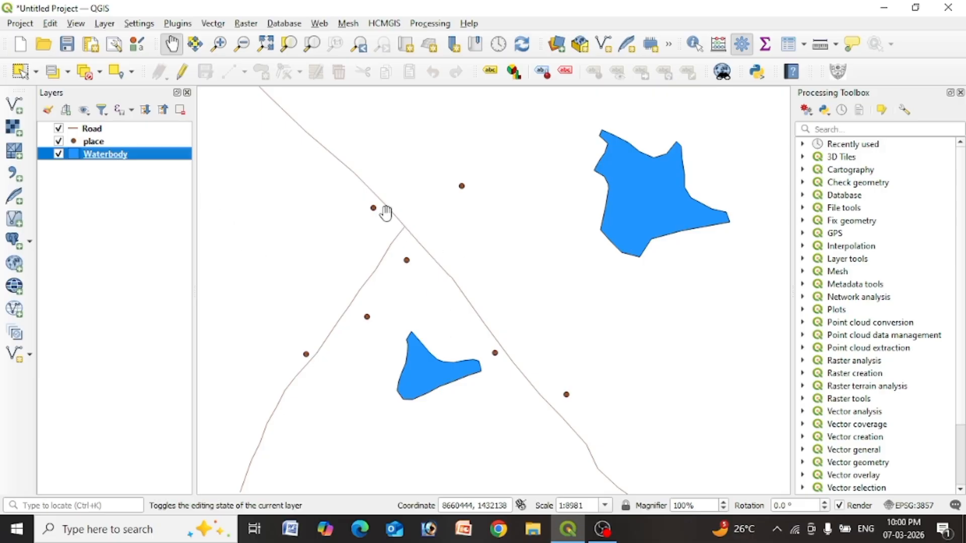
# - Open the symbology settings of the Road layer
pyautogui.click(93, 130)
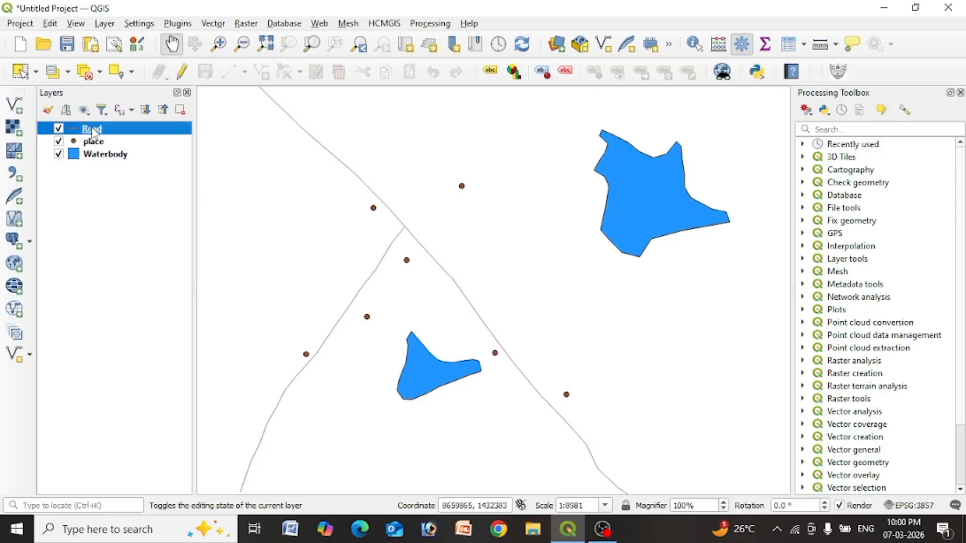
pyautogui.rightClick(119, 132)
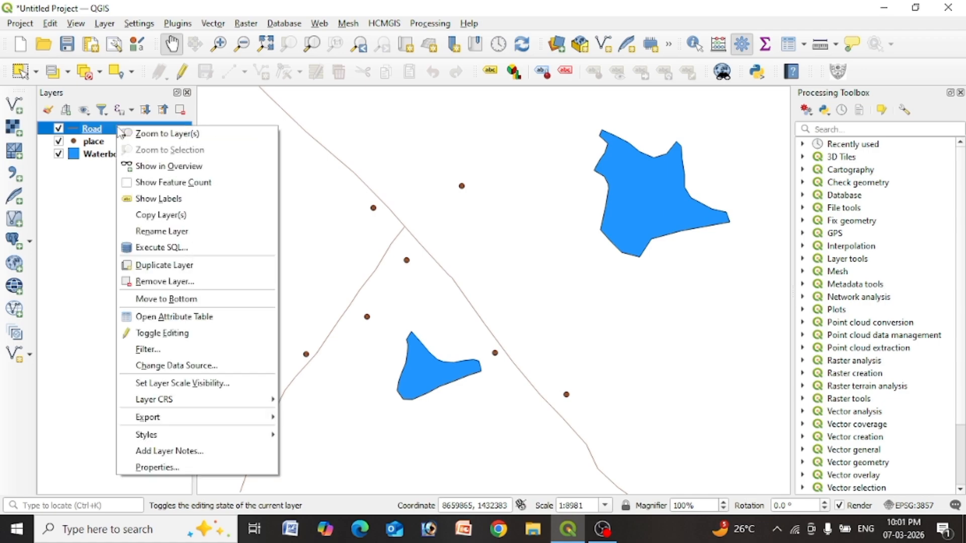
pyautogui.click(154, 468)
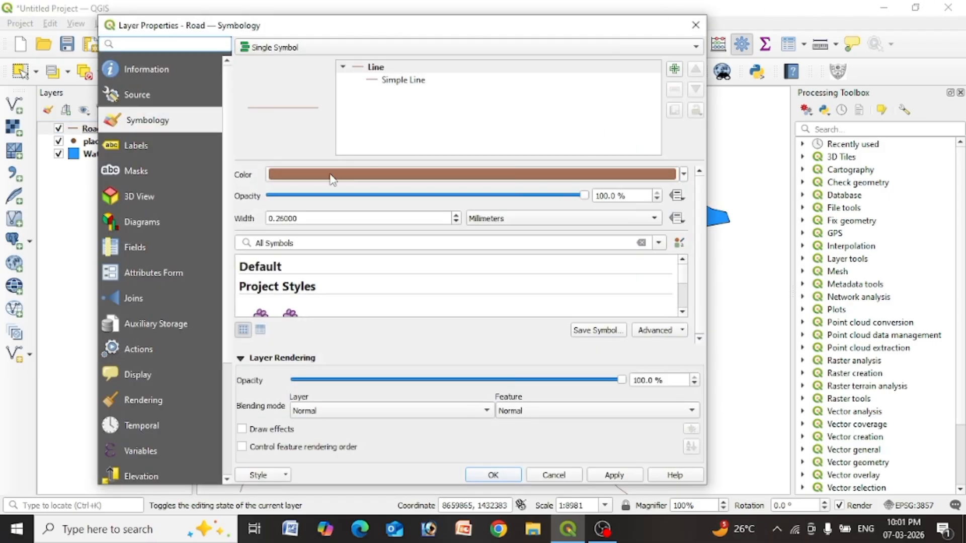
# - Set the Road layer's line colour to black (#000000)
pyautogui.click(330, 176)
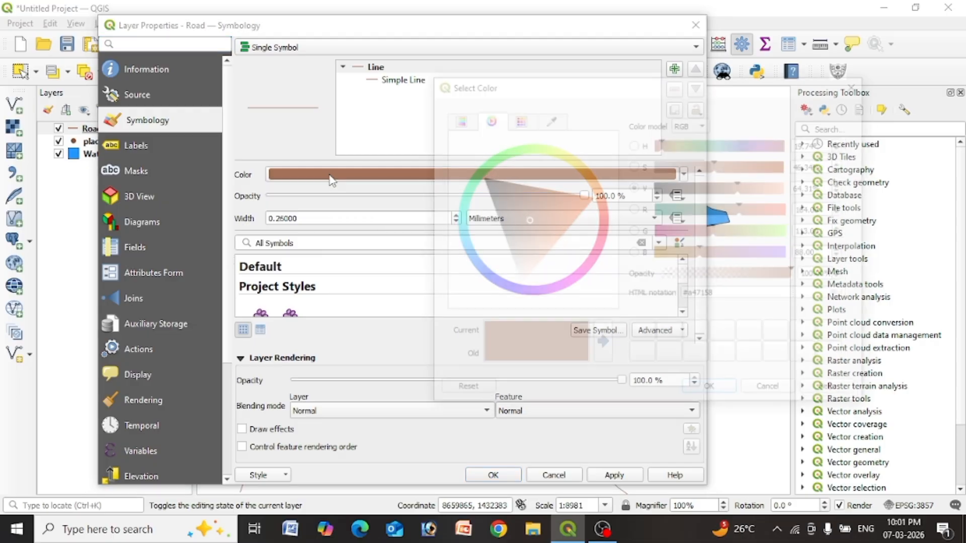
pyautogui.moveTo(496, 206); pyautogui.dragTo(460, 169)
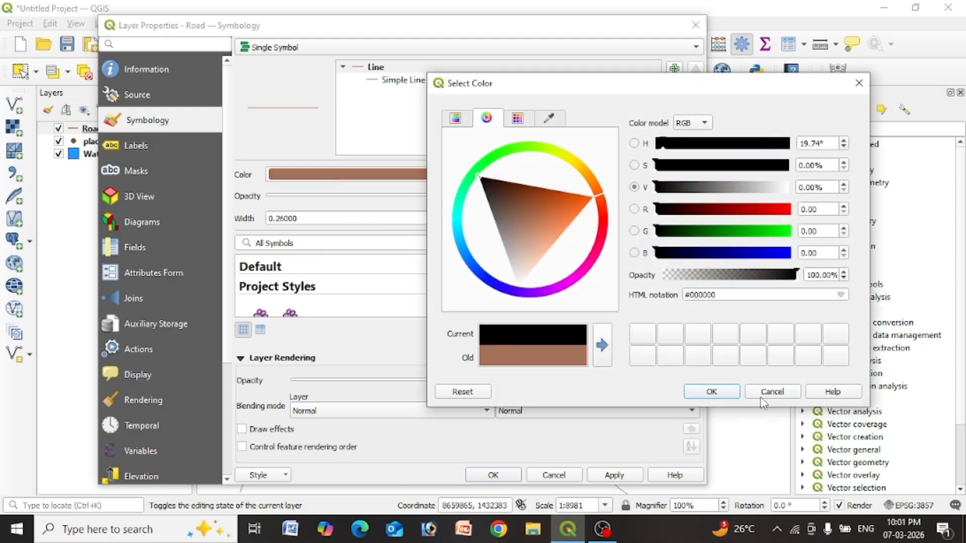
pyautogui.click(711, 391)
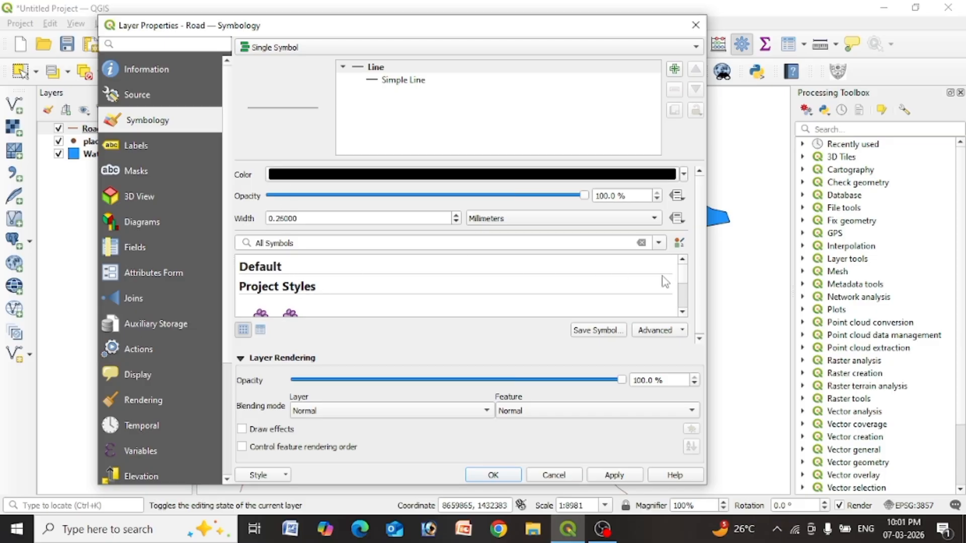
# - Give the Road layer the "gray 4 line" preset symbol, apply it to the map and close the layer properties
pyautogui.scroll(-10, 684, 277)
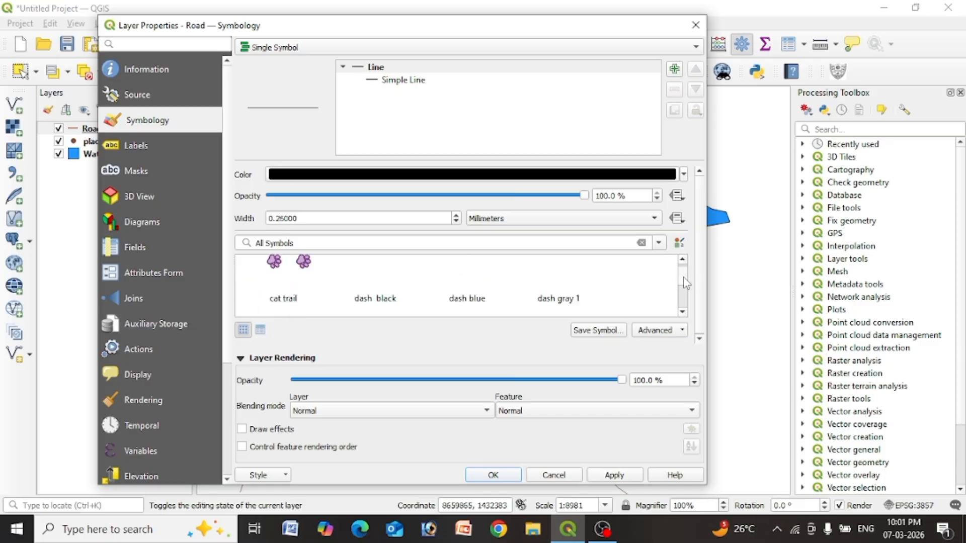
pyautogui.scroll(-1, 681, 288)
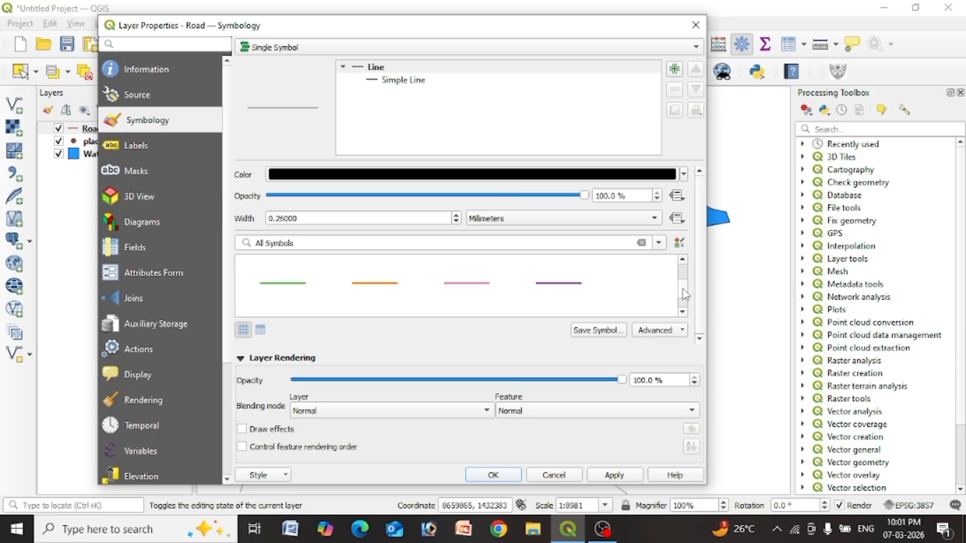
pyautogui.scroll(-3, 683, 301)
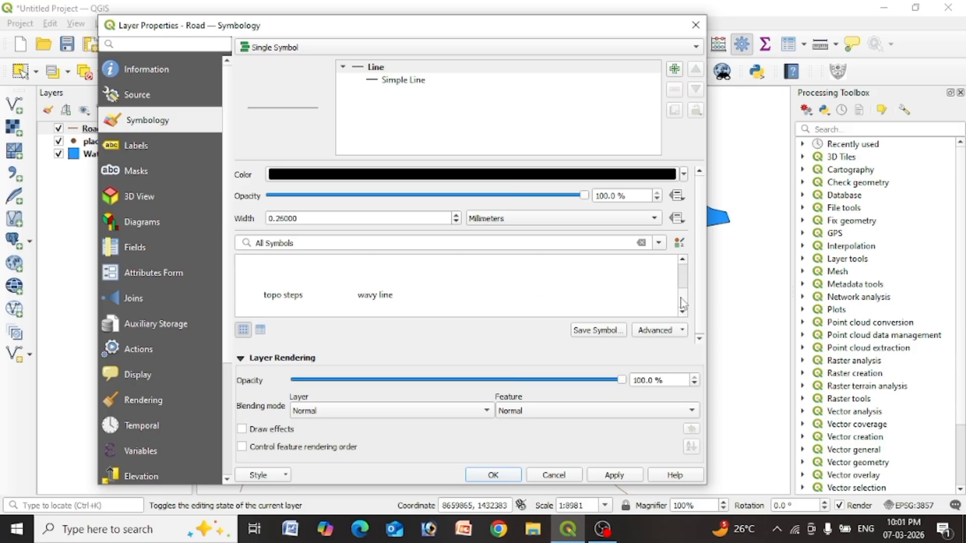
pyautogui.scroll(3, 683, 302)
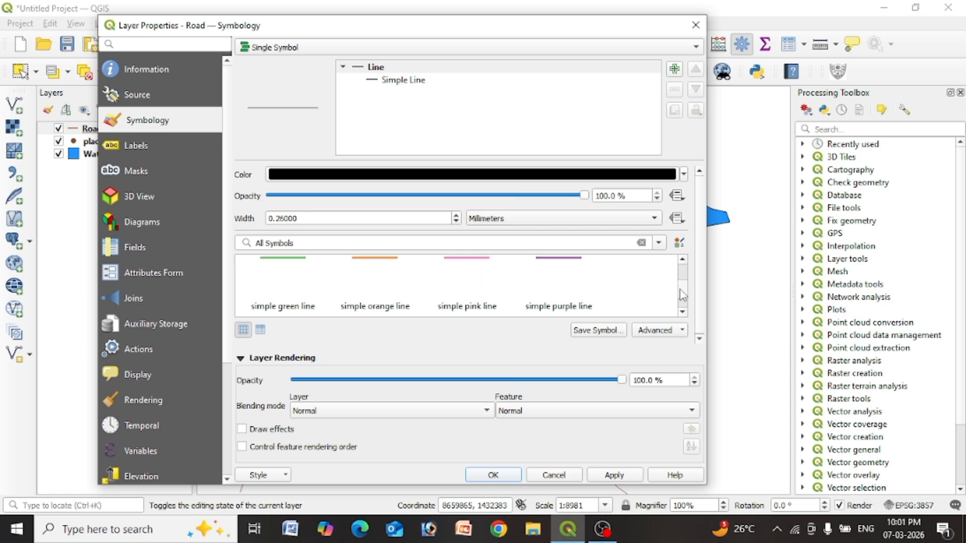
pyautogui.scroll(4, 682, 295)
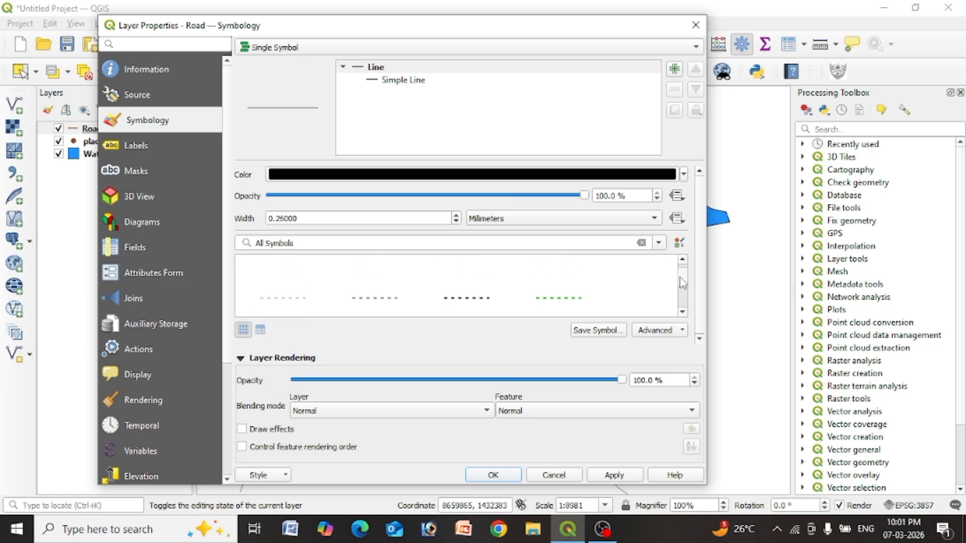
pyautogui.scroll(2, 683, 284)
pyautogui.scroll(-3, 683, 285)
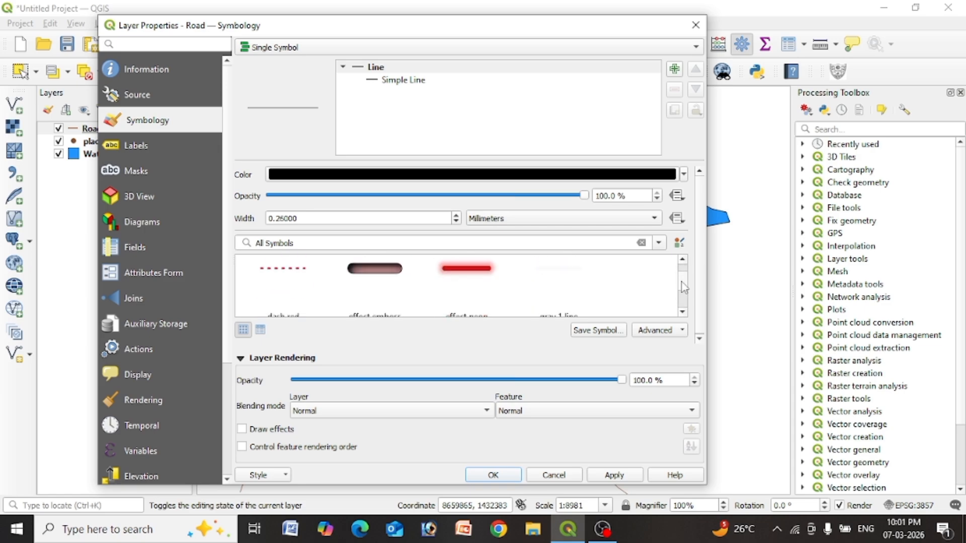
pyautogui.scroll(-1, 681, 283)
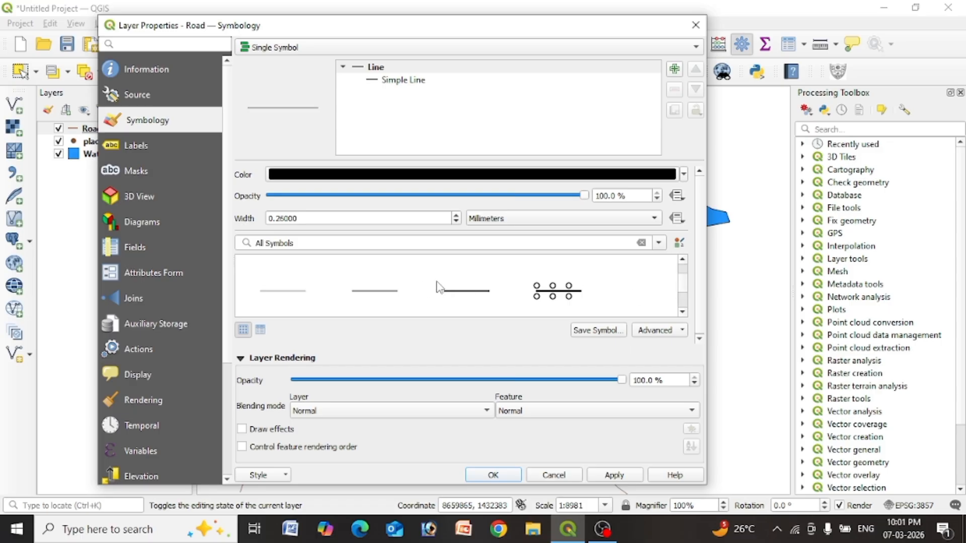
pyautogui.click(478, 294)
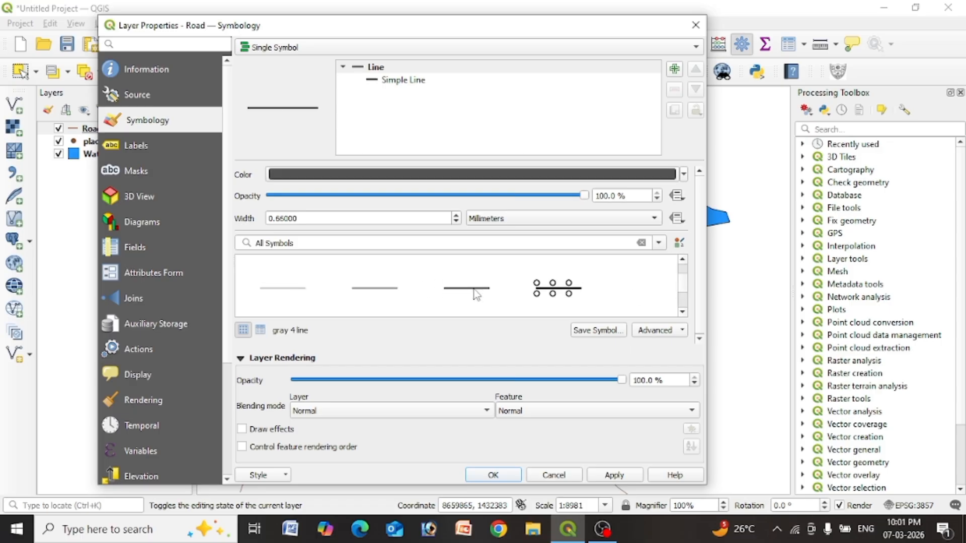
pyautogui.click(626, 476)
pyautogui.click(560, 475)
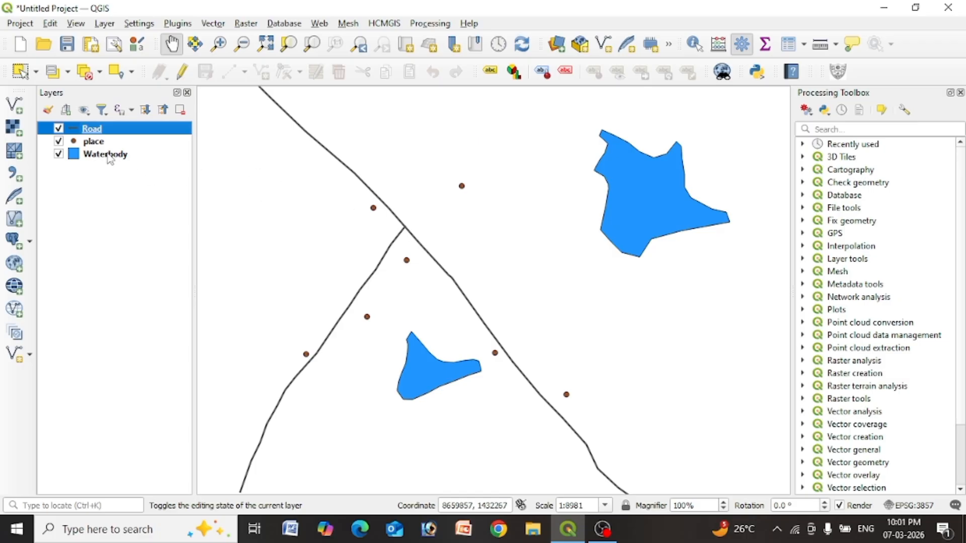
# - Open the symbology settings of the place layer
pyautogui.click(96, 143)
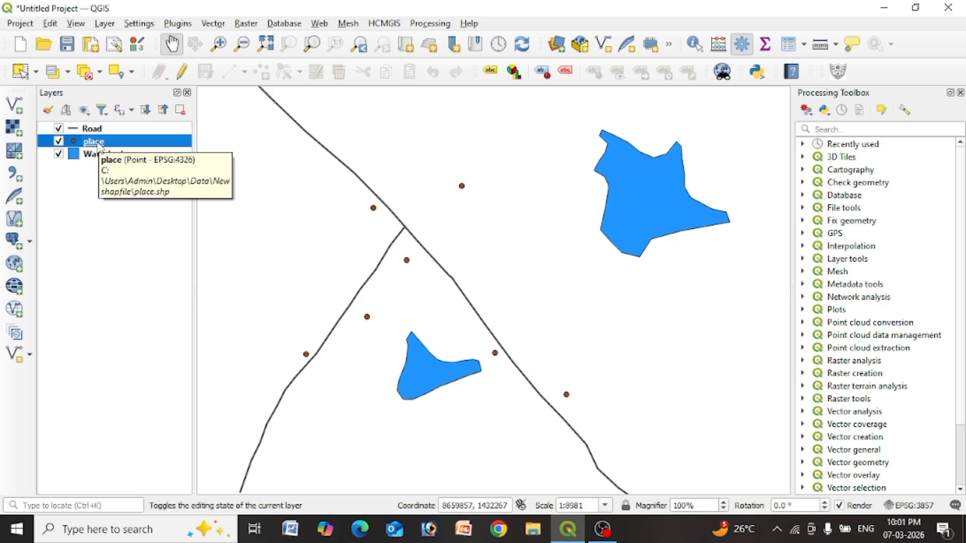
pyautogui.rightClick(100, 145)
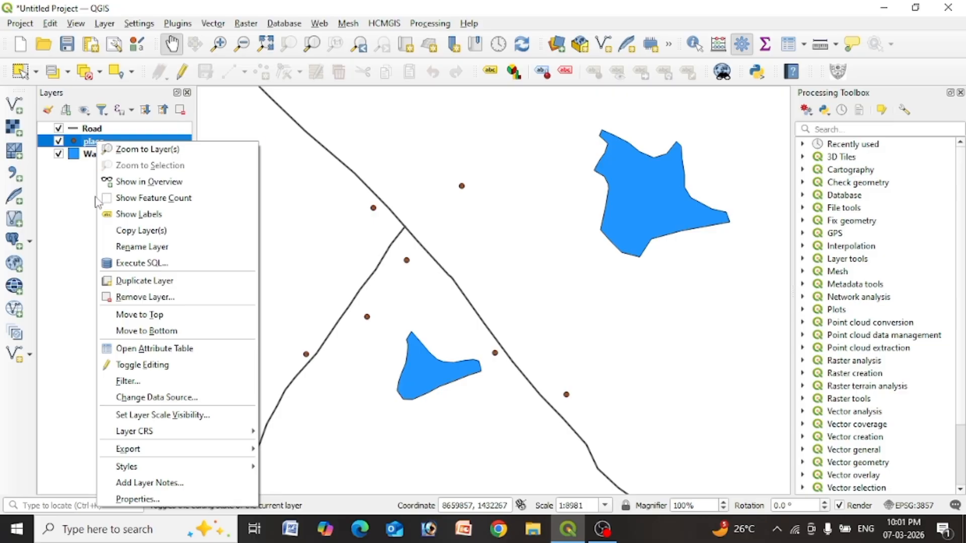
pyautogui.click(135, 500)
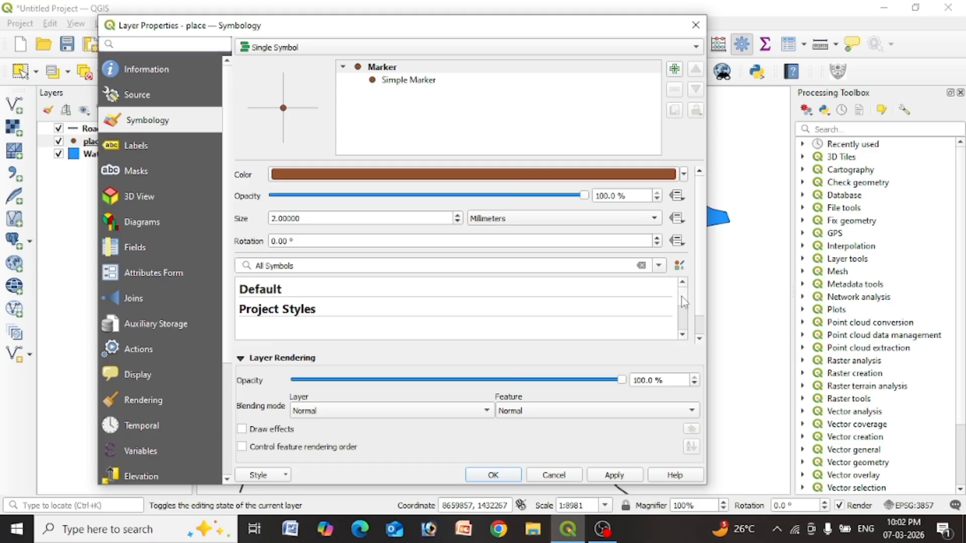
# - Give the place layer the "topo pop capital" preset marker symbol and close the layer properties with the change accepted
pyautogui.scroll(-2, 686, 308)
pyautogui.scroll(-5, 686, 308)
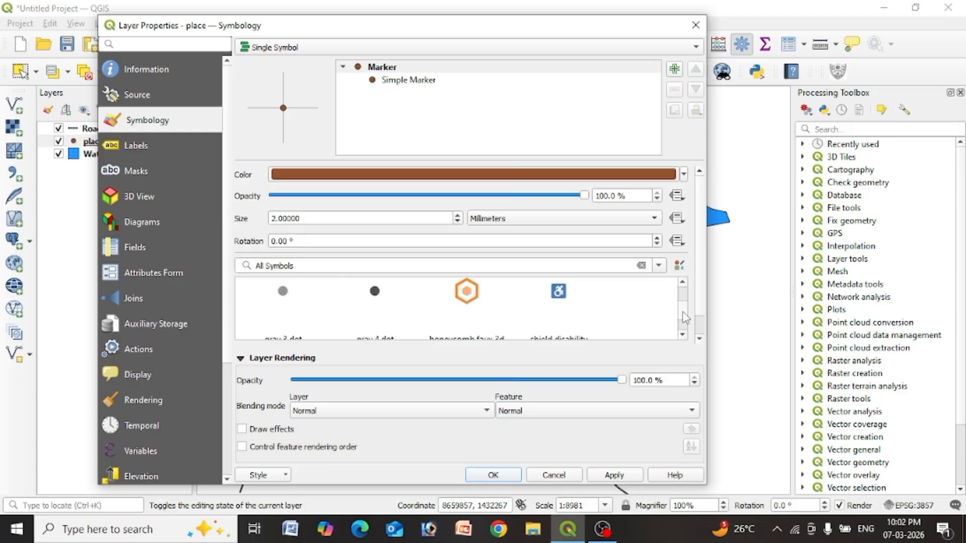
pyautogui.scroll(-3, 633, 313)
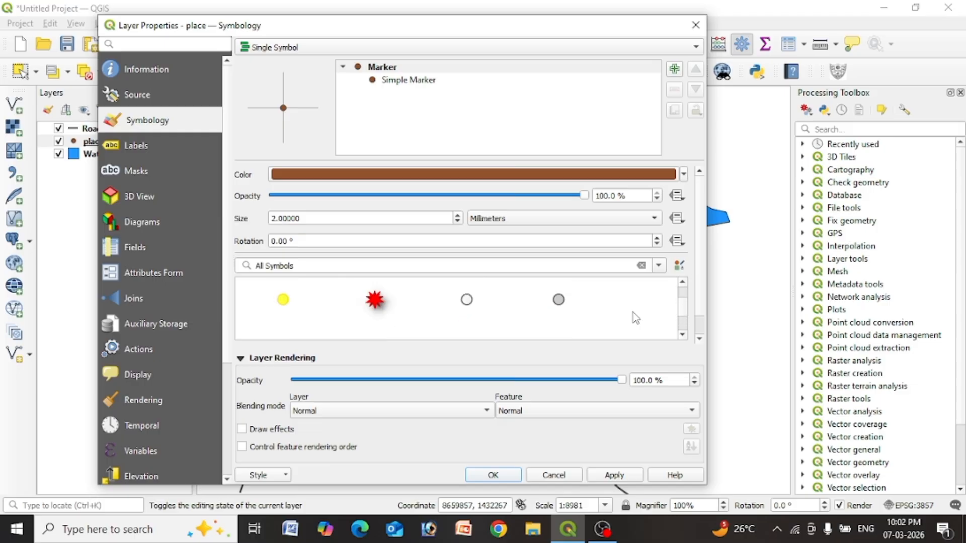
pyautogui.scroll(1, 538, 318)
pyautogui.scroll(-2, 537, 318)
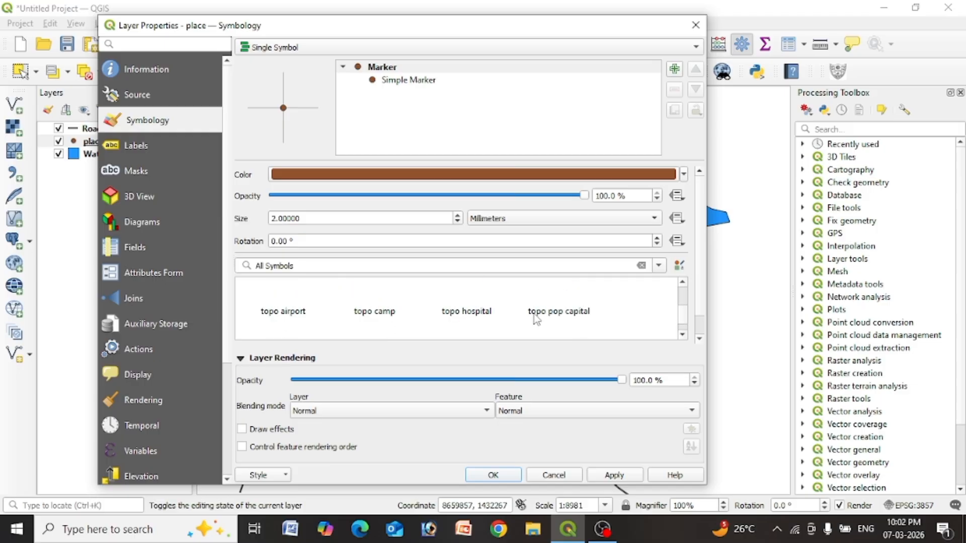
pyautogui.scroll(1, 537, 318)
pyautogui.scroll(-2, 538, 318)
pyautogui.scroll(1, 537, 319)
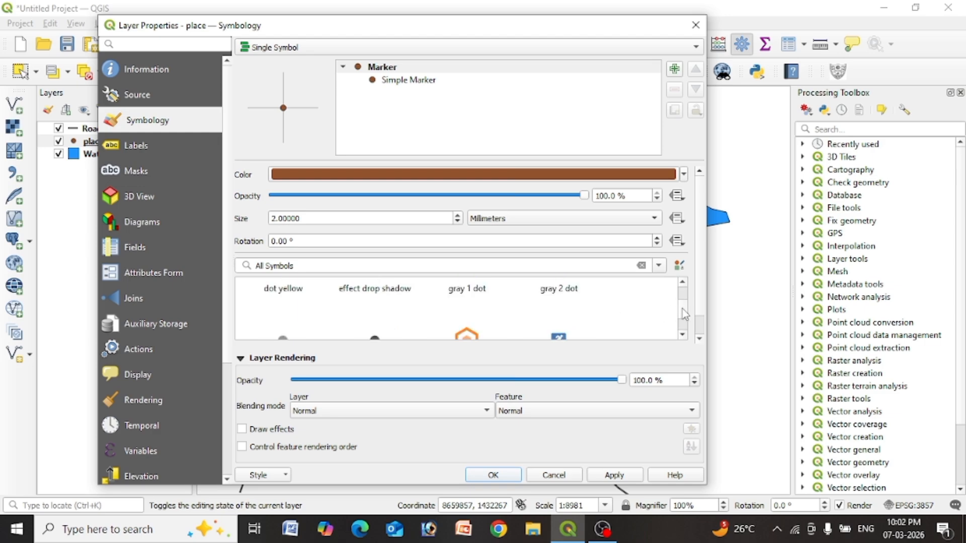
pyautogui.scroll(5, 686, 315)
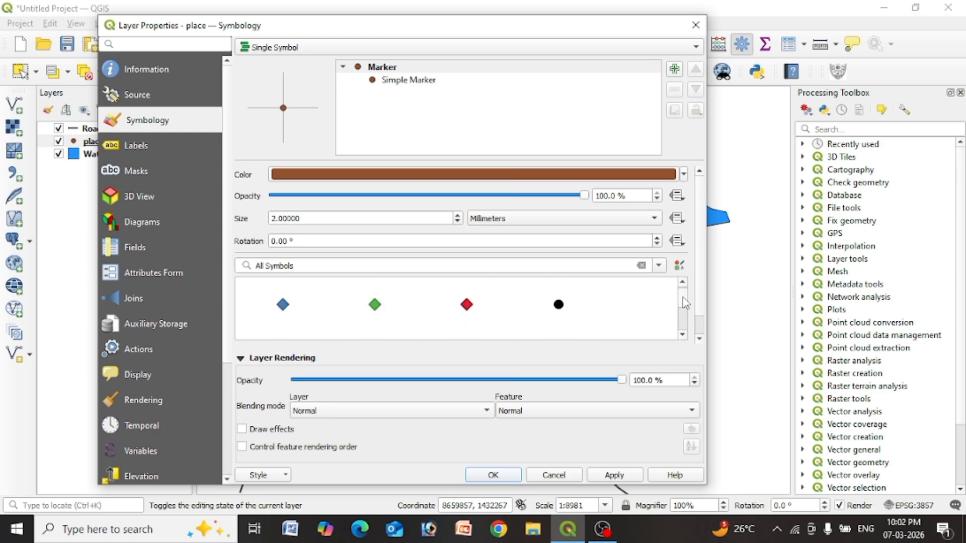
pyautogui.scroll(-6, 686, 302)
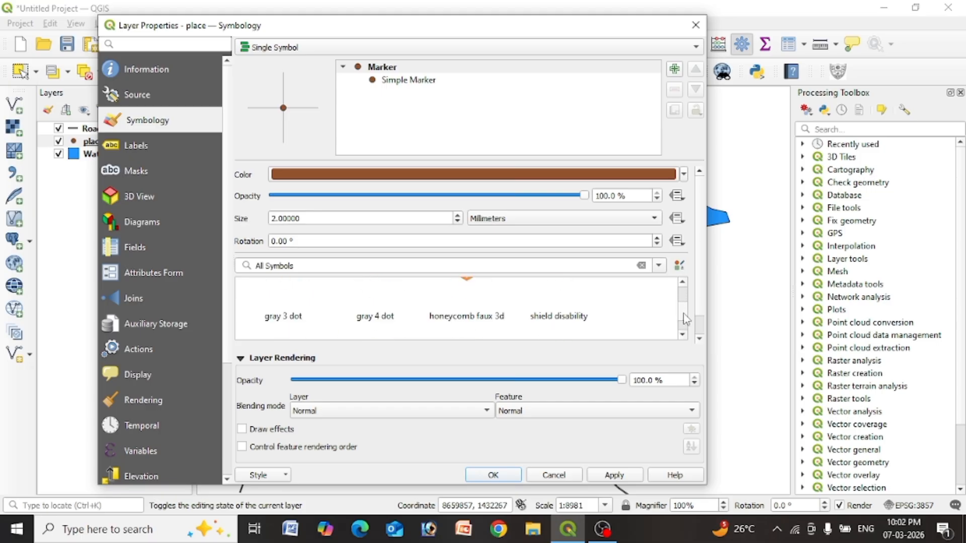
pyautogui.scroll(-5, 686, 320)
pyautogui.scroll(1, 686, 320)
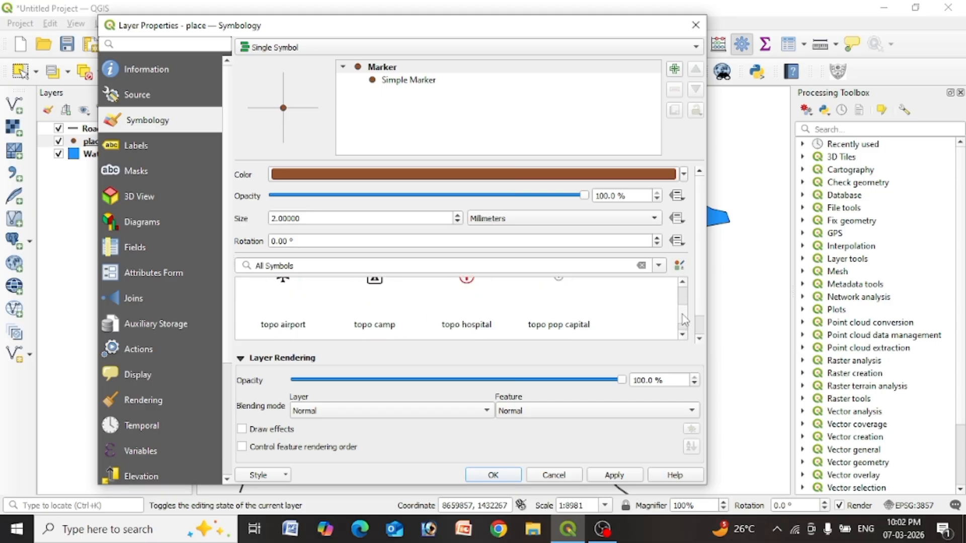
pyautogui.scroll(-1, 686, 320)
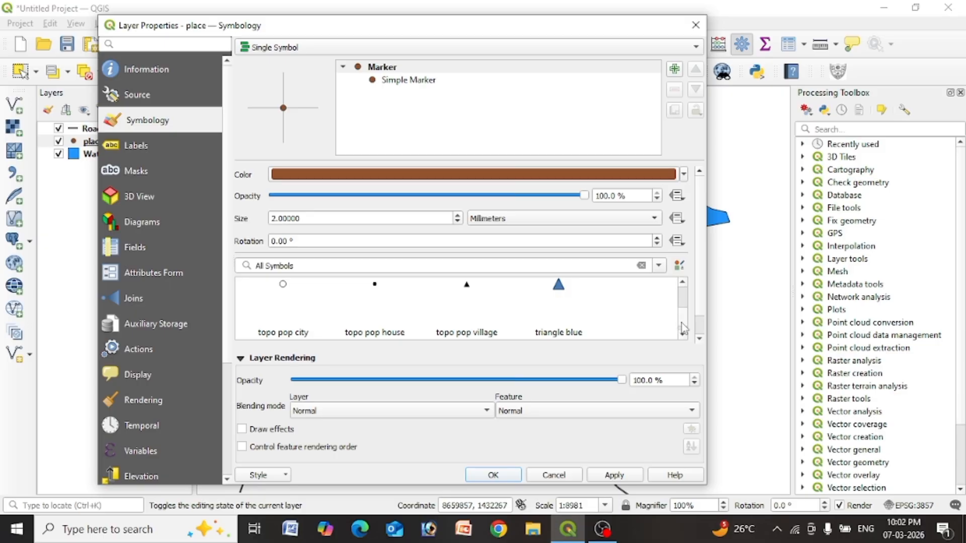
pyautogui.scroll(1, 681, 323)
pyautogui.scroll(4, 563, 291)
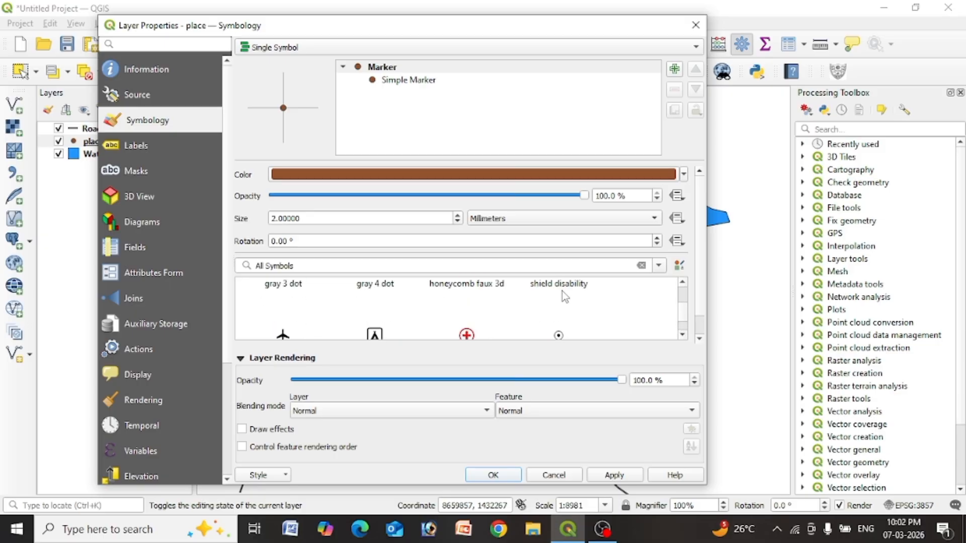
pyautogui.click(558, 335)
pyautogui.scroll(-1, 560, 336)
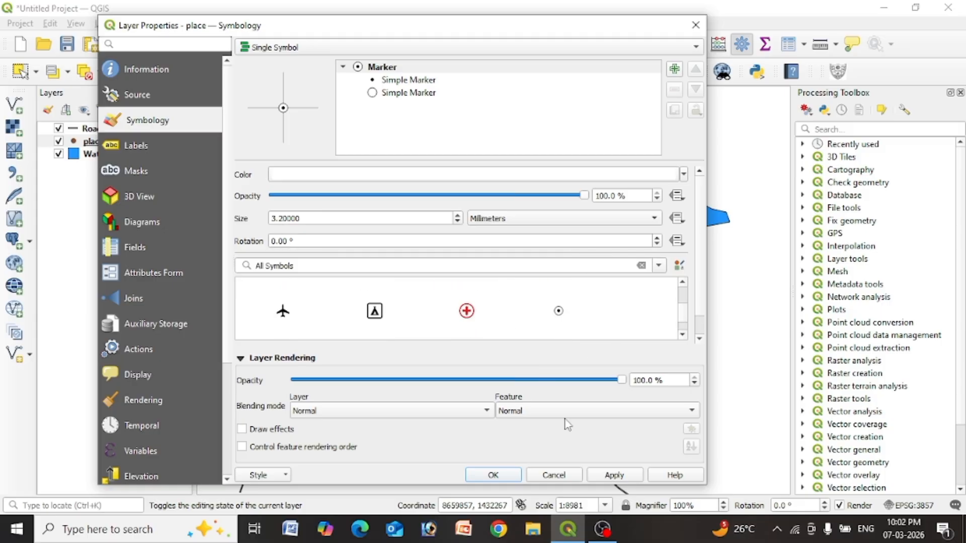
pyautogui.click(494, 475)
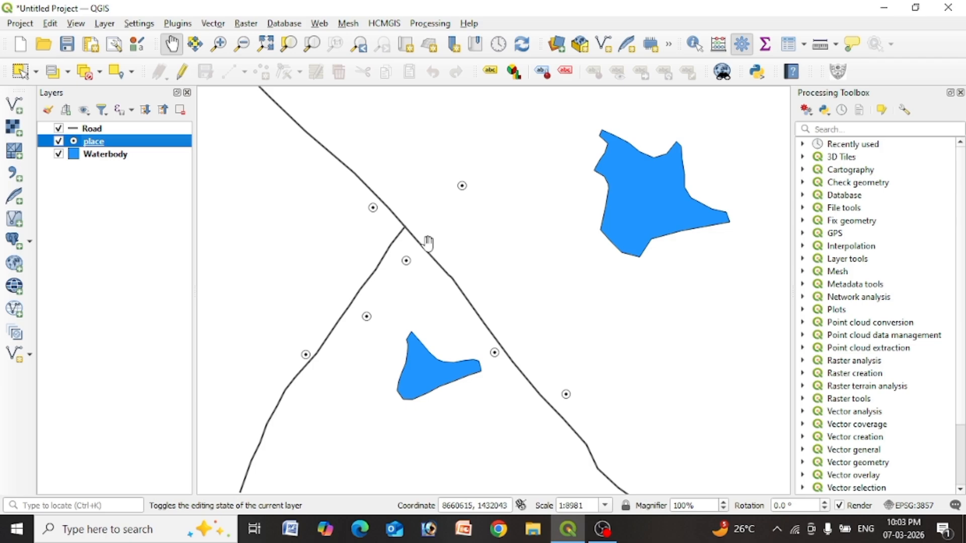
# - Open the label settings in the place layer's properties
pyautogui.click(96, 156)
pyautogui.click(92, 143)
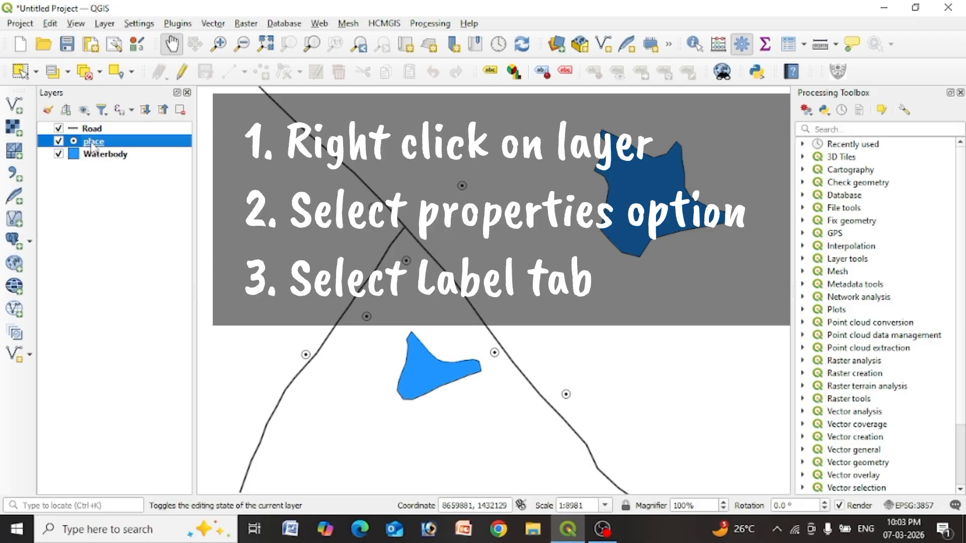
pyautogui.rightClick(84, 145)
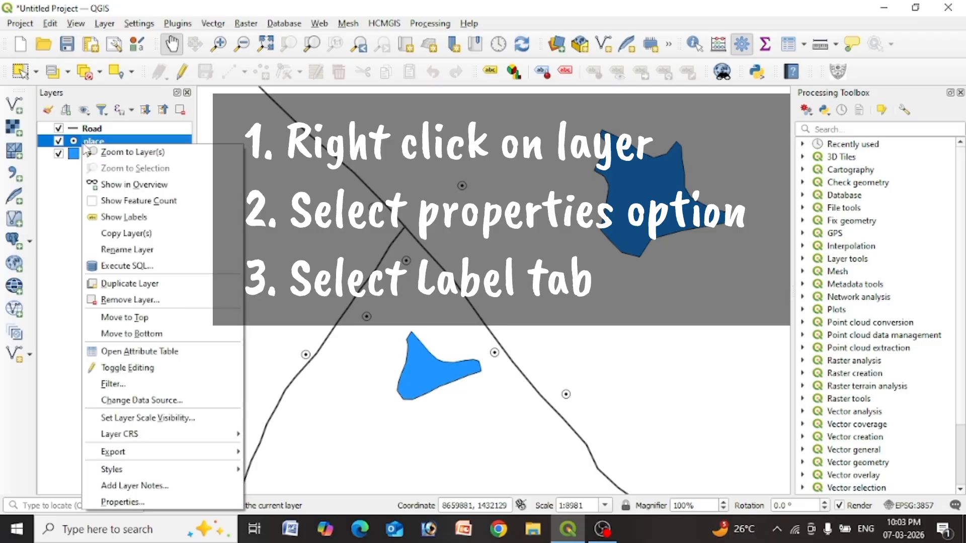
pyautogui.click(121, 503)
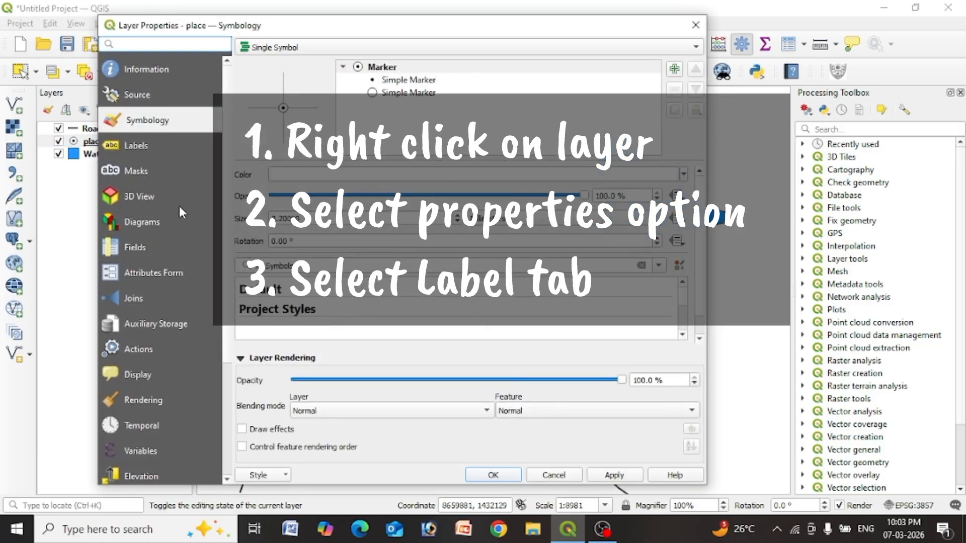
pyautogui.click(142, 147)
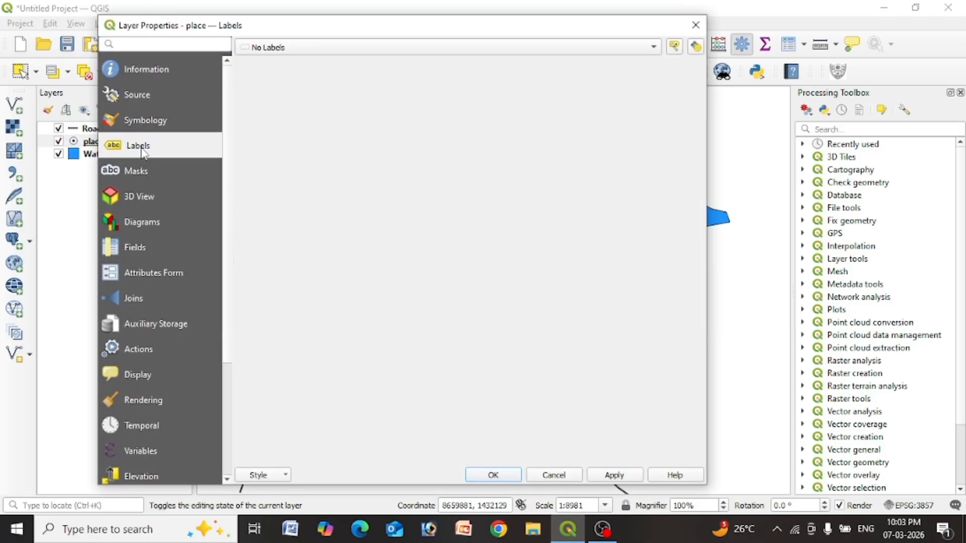
pyautogui.click(149, 123)
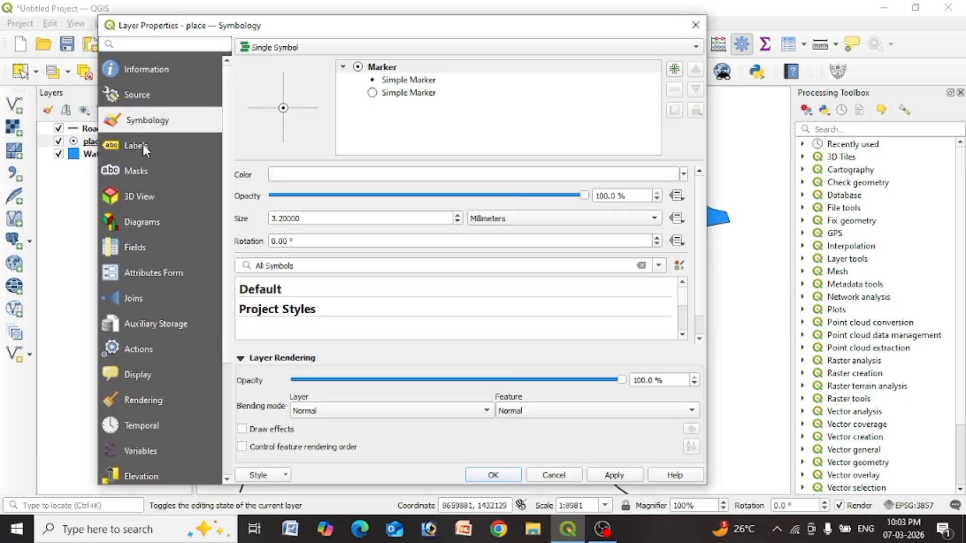
pyautogui.click(143, 145)
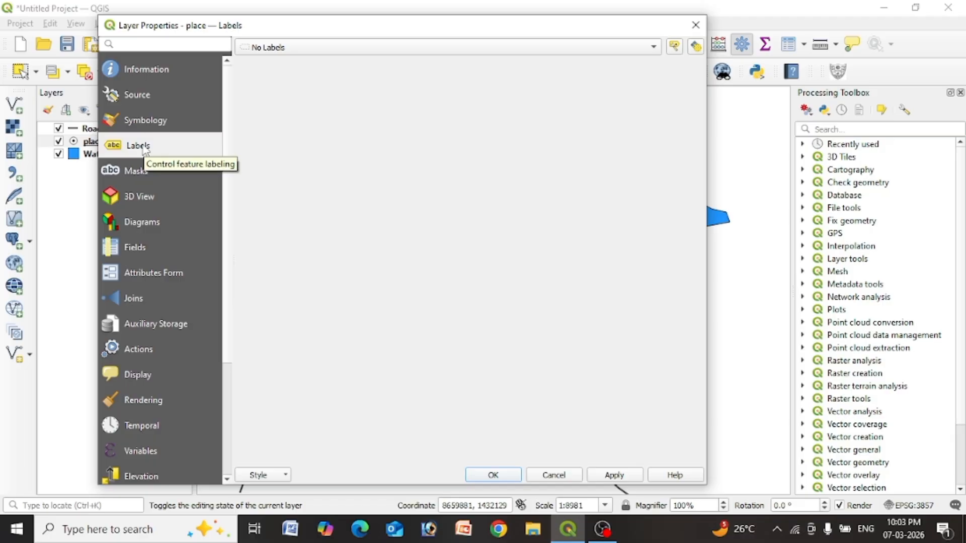
# - Label the place layer with Single Labels using the Name field as value and accept the layer properties
pyautogui.click(274, 50)
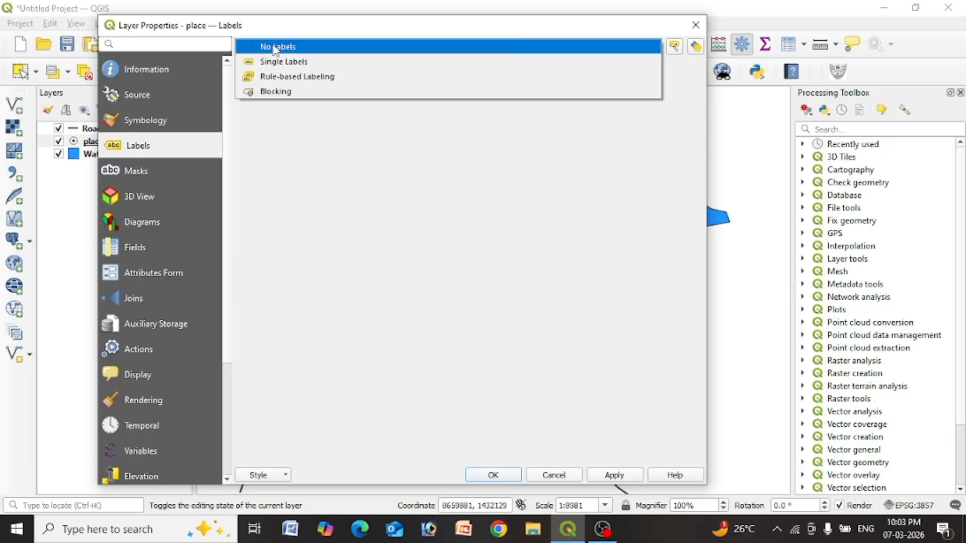
pyautogui.click(285, 66)
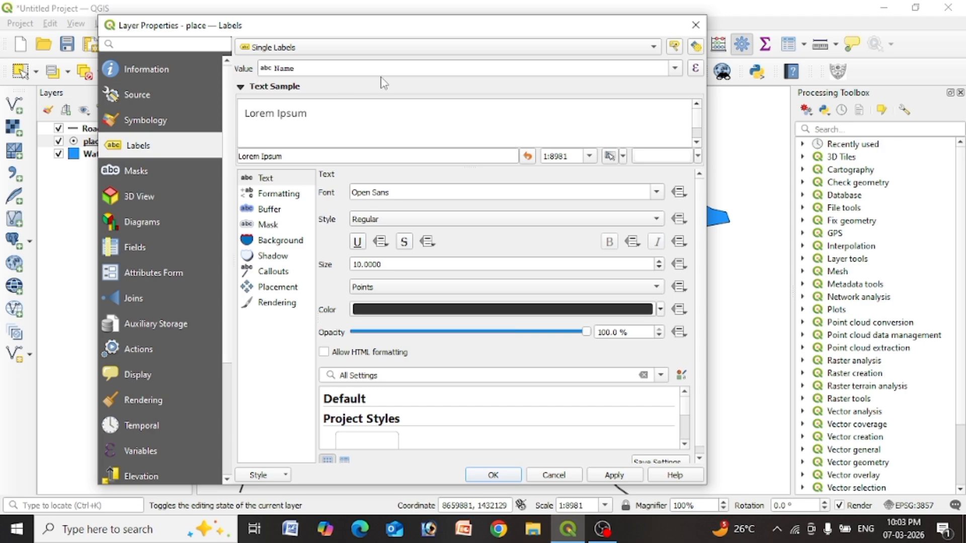
pyautogui.click(678, 73)
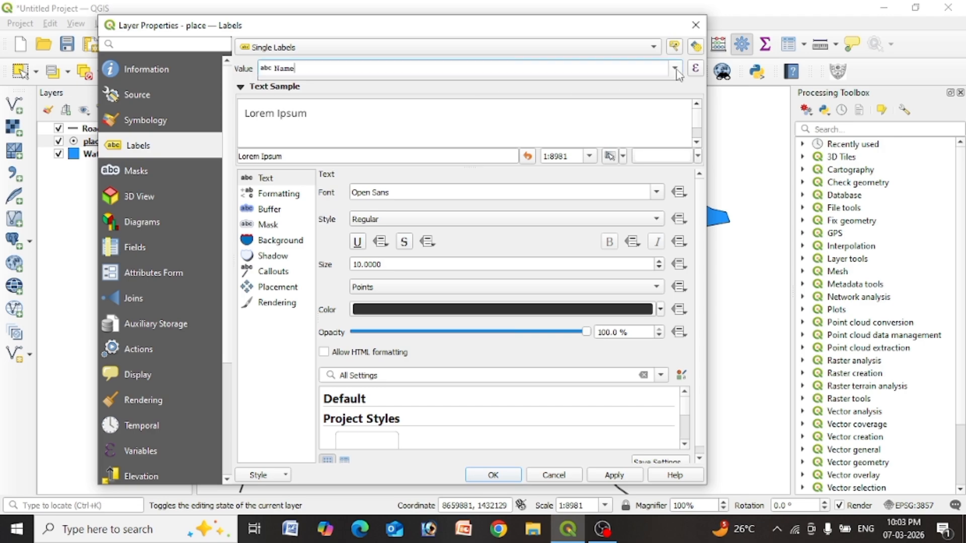
pyautogui.click(677, 72)
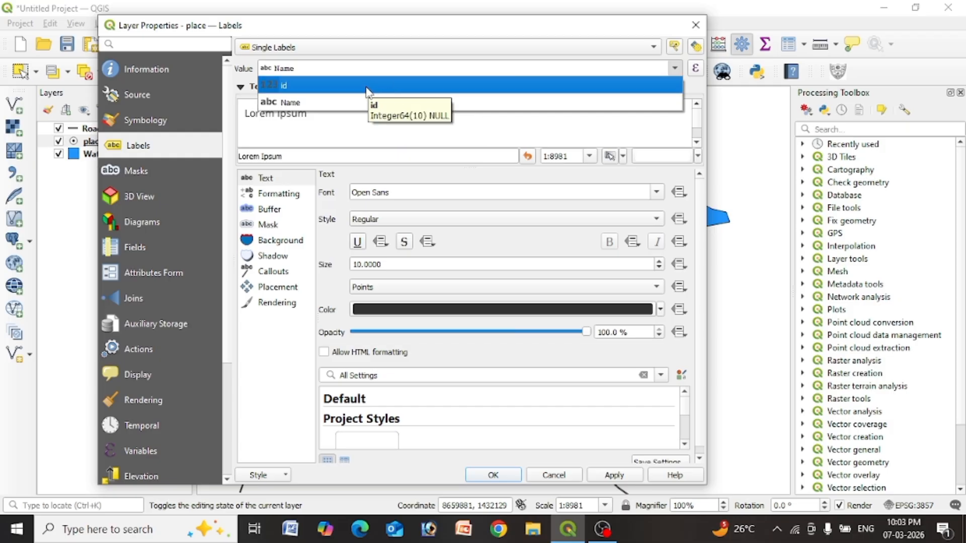
pyautogui.click(310, 103)
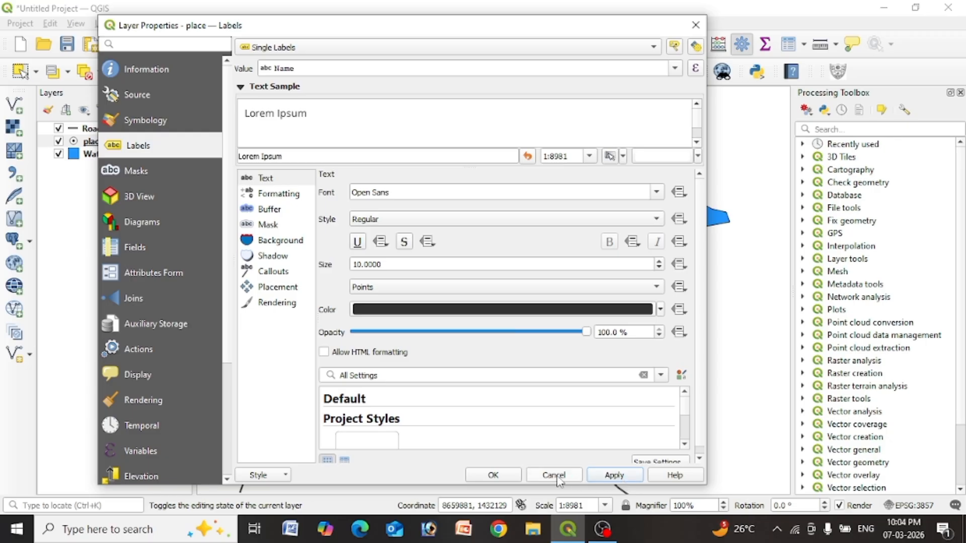
pyautogui.click(504, 475)
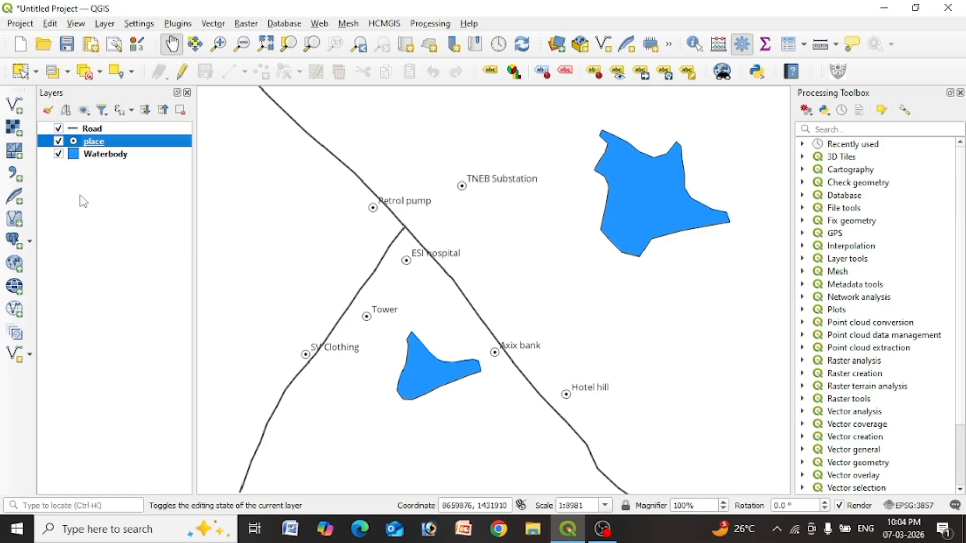
# - Label the Waterbody layer with Single Labels using the Name field as value, applying the change and closing its properties
pyautogui.click(101, 155)
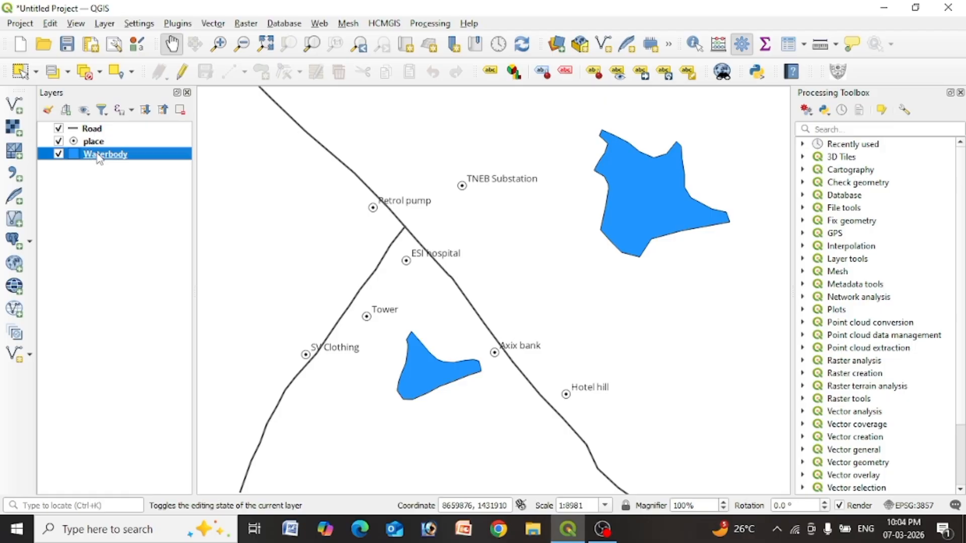
pyautogui.rightClick(100, 159)
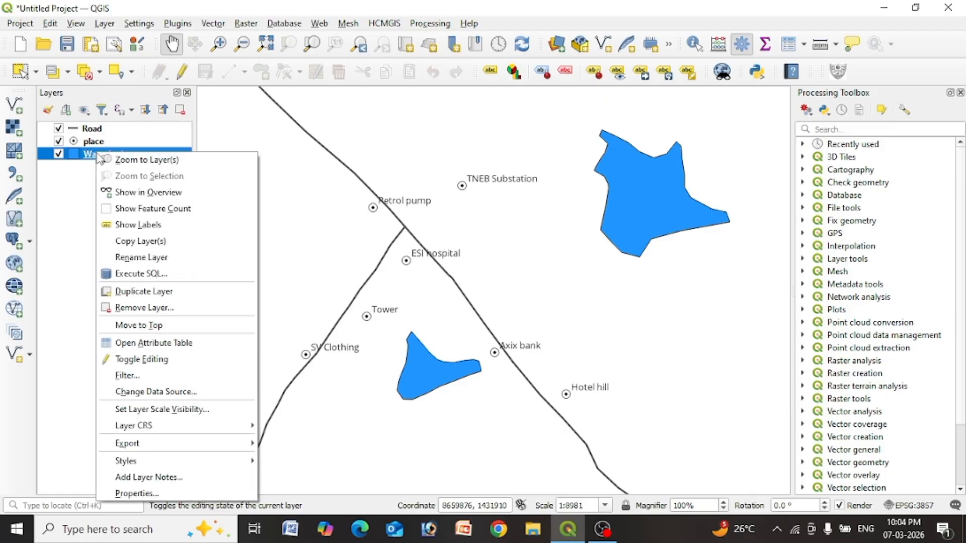
pyautogui.click(144, 492)
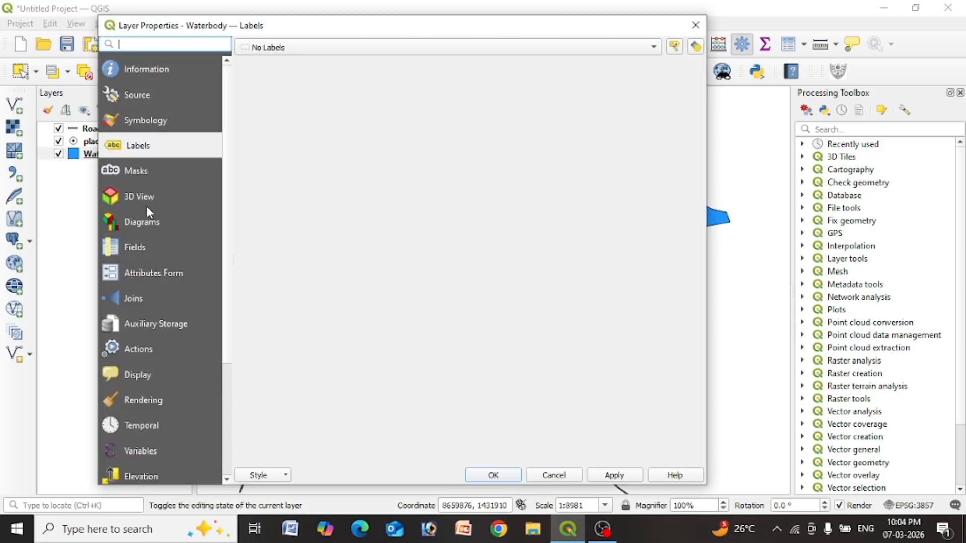
pyautogui.click(266, 48)
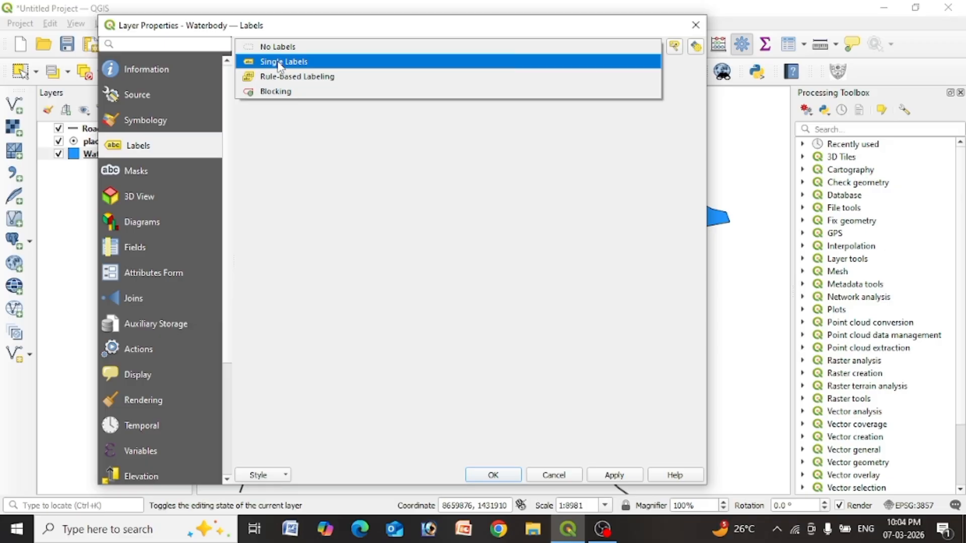
pyautogui.click(281, 63)
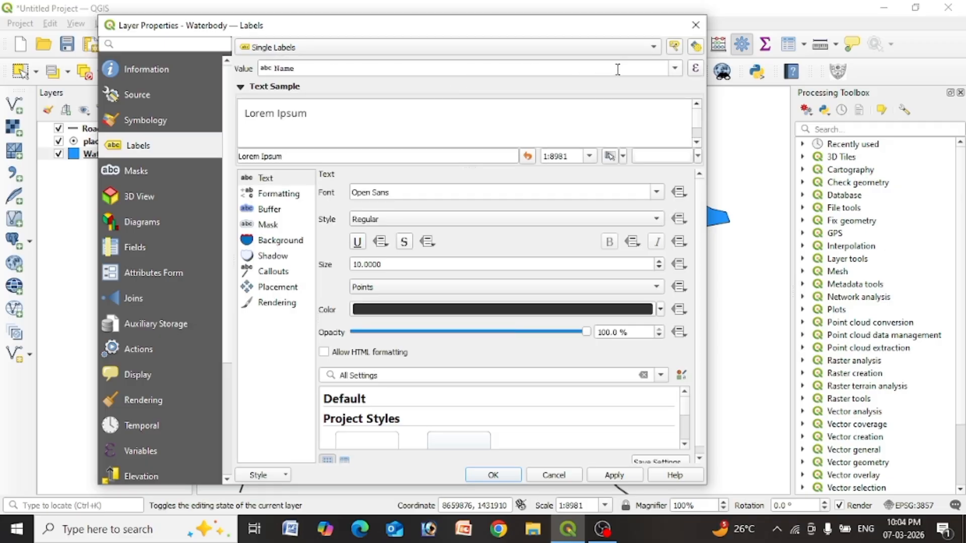
pyautogui.click(676, 71)
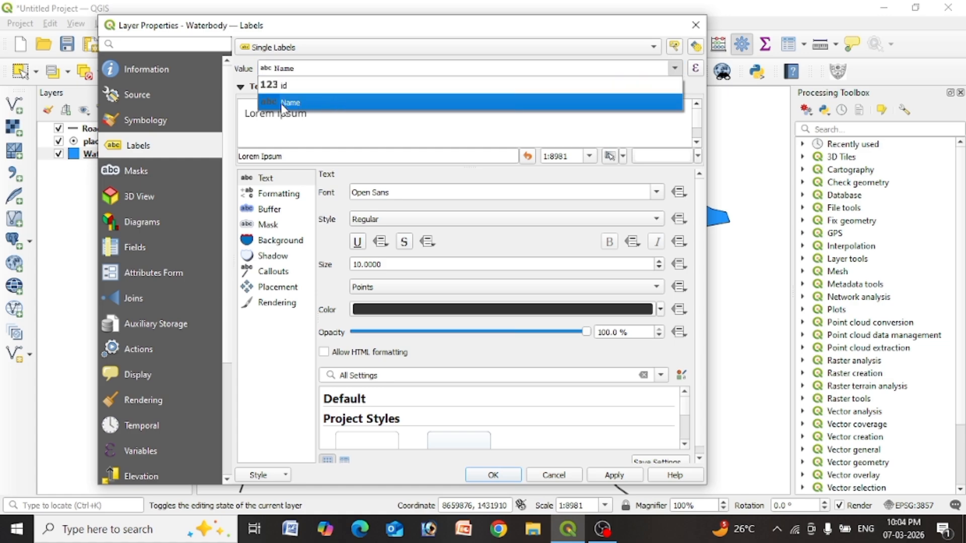
pyautogui.click(294, 103)
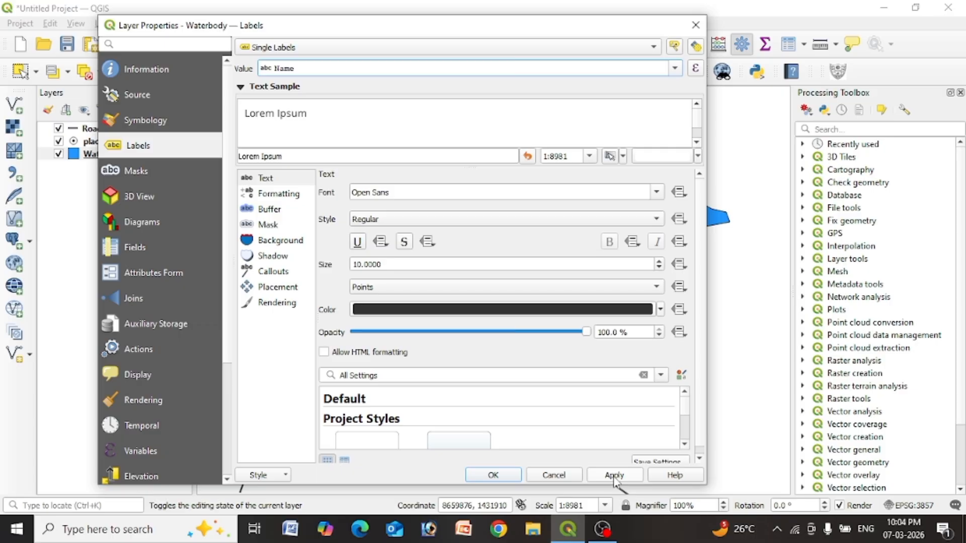
pyautogui.click(614, 477)
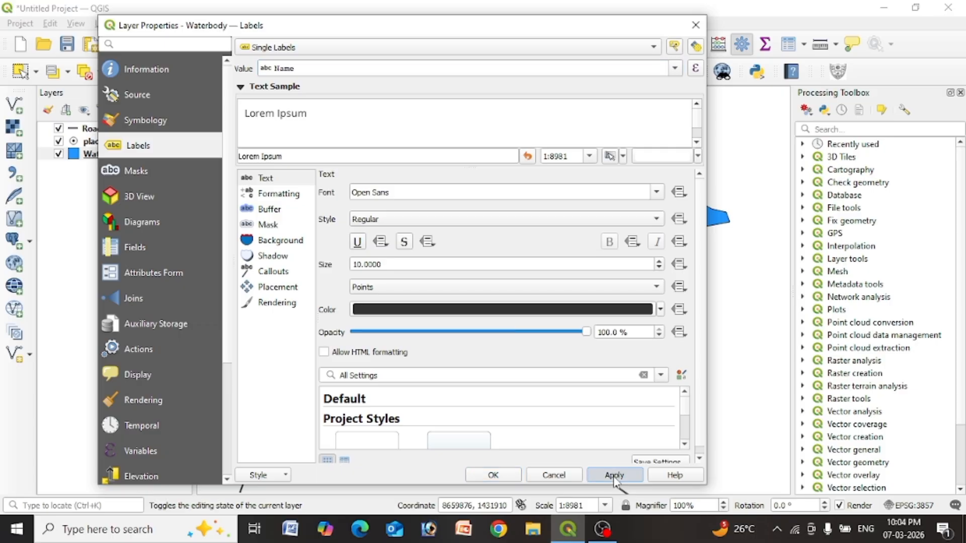
pyautogui.click(494, 475)
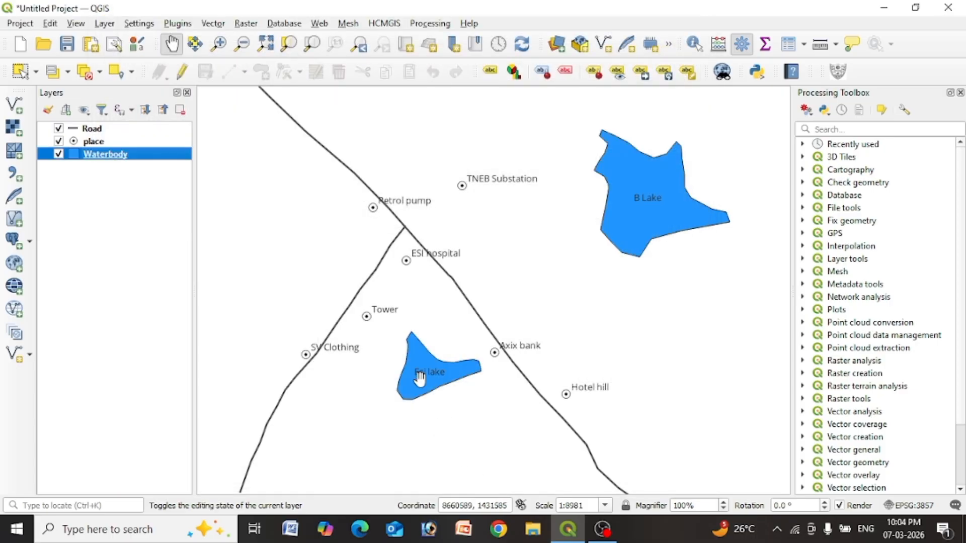